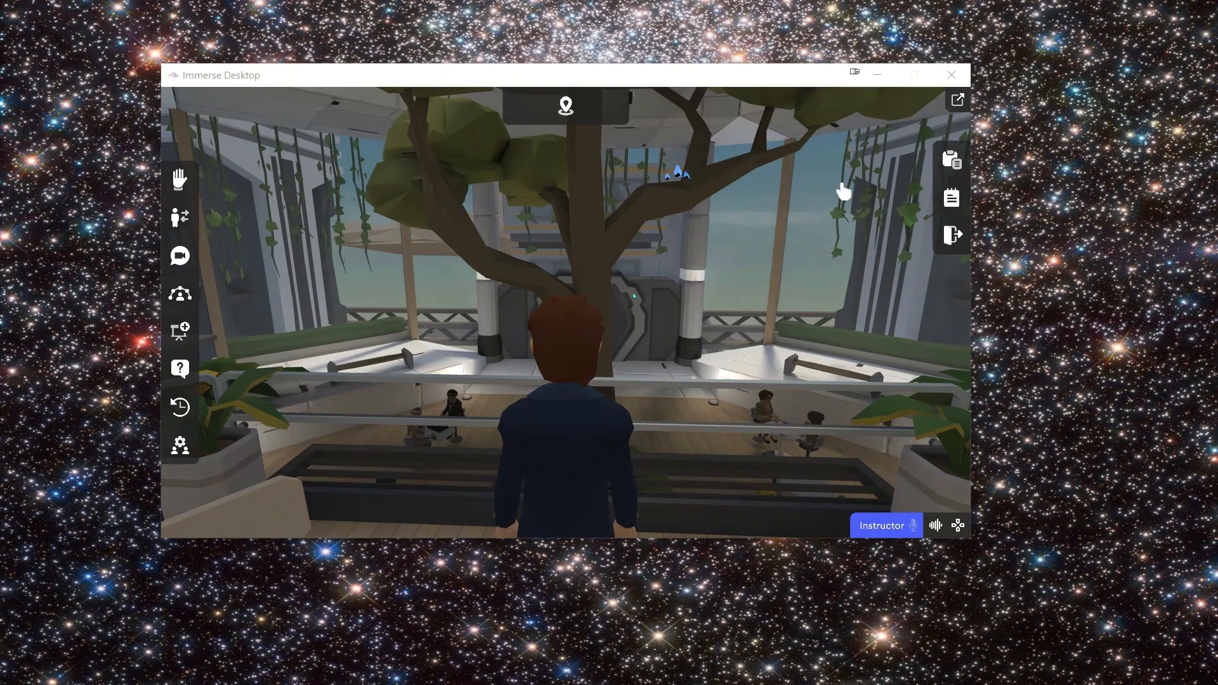
# Step: Expand the application to full screen and change the location to Debate Room
pyautogui.click(957, 102)
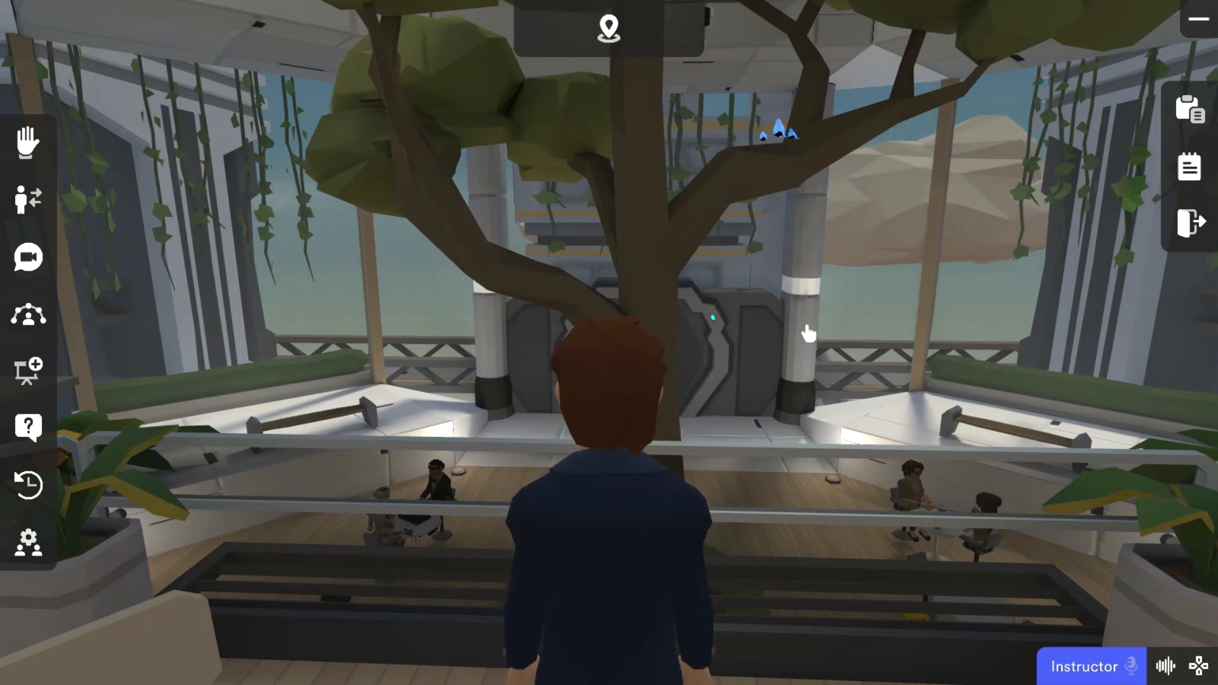
pyautogui.click(608, 29)
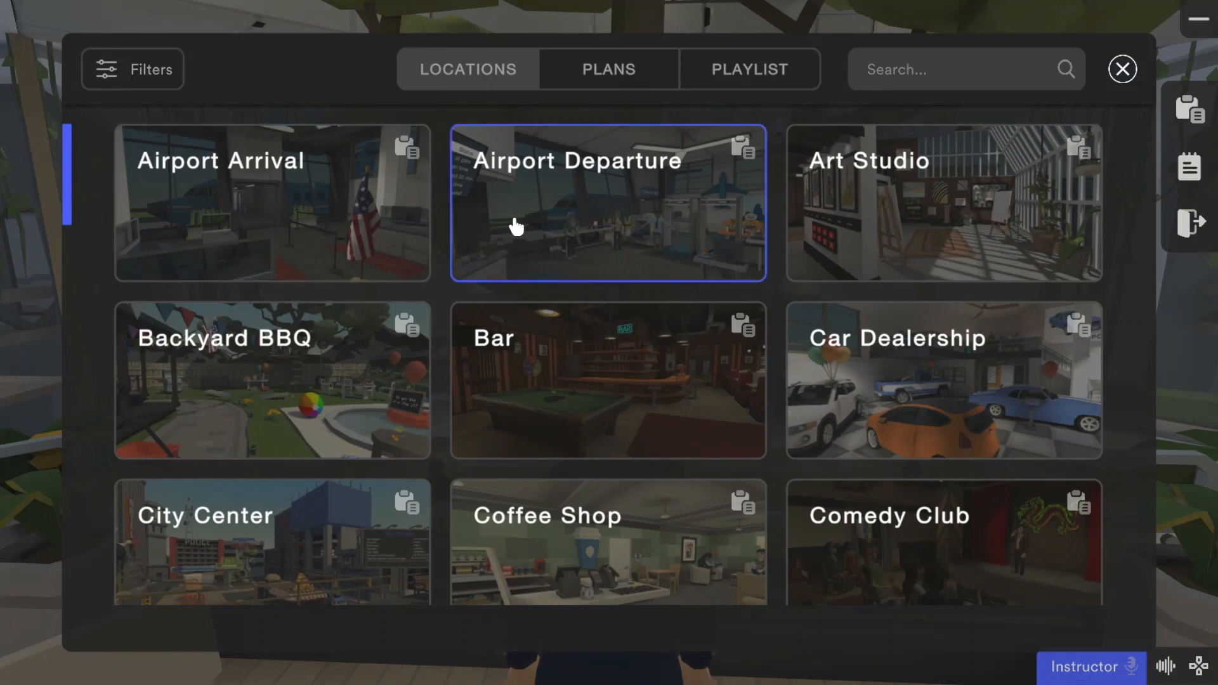
pyautogui.moveTo(70, 190); pyautogui.dragTo(68, 264)
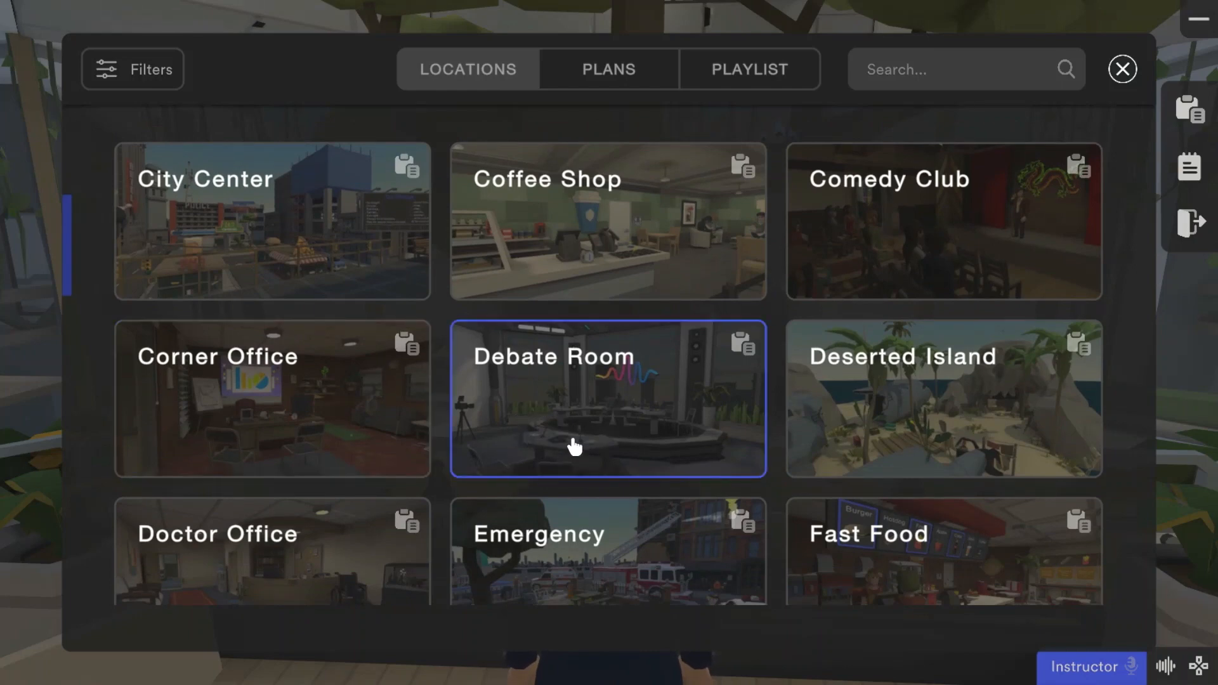
pyautogui.click(639, 410)
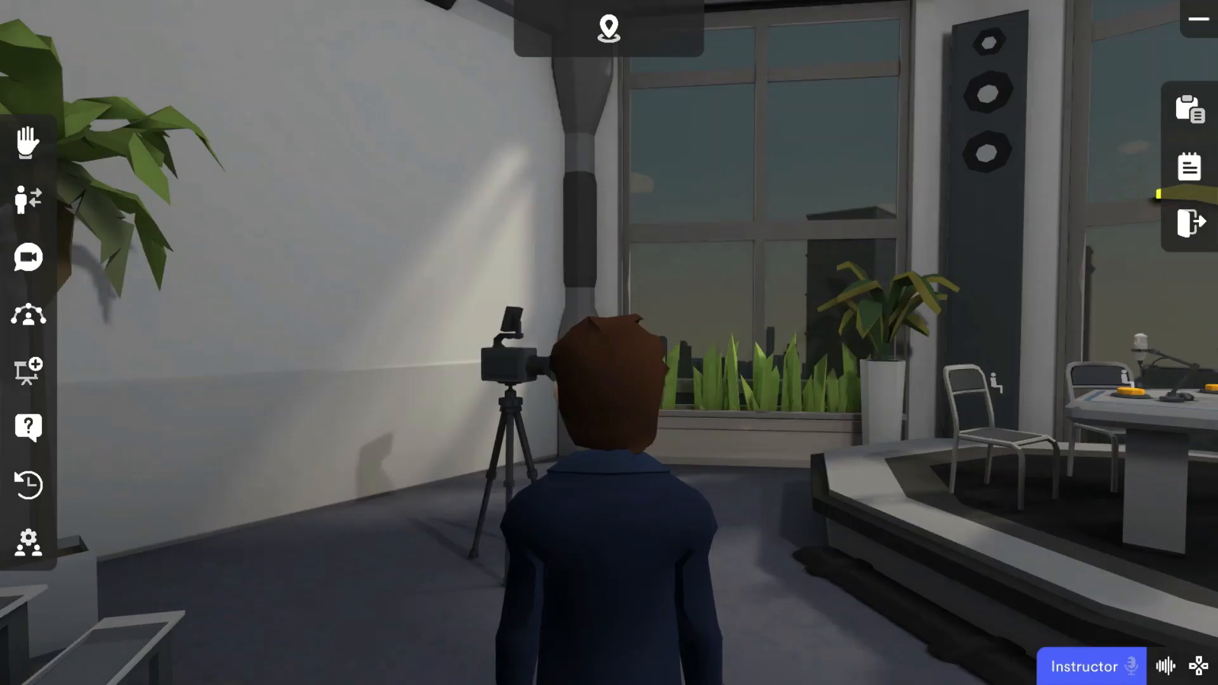
# Step: Walk the avatar onto the debate stage beside the microphone table and sound its nearest yellow buzzer
pyautogui.moveTo(445, 279); pyautogui.dragTo(497, 302)
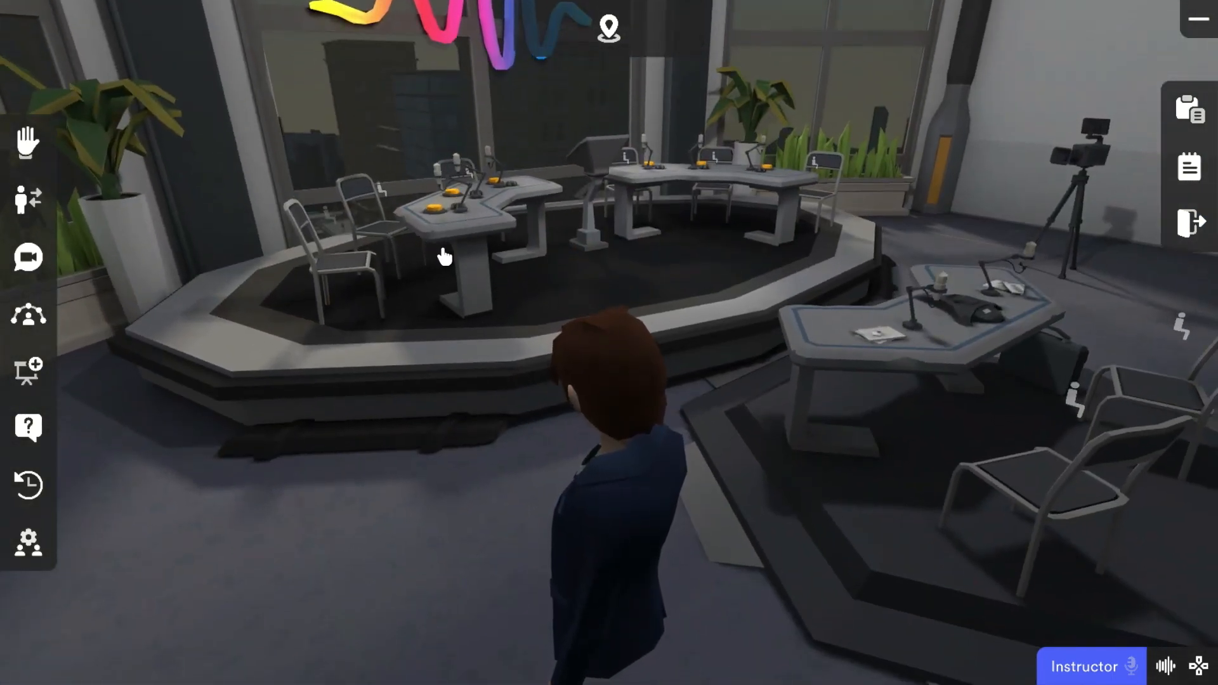
pyautogui.moveTo(533, 271); pyautogui.dragTo(482, 258)
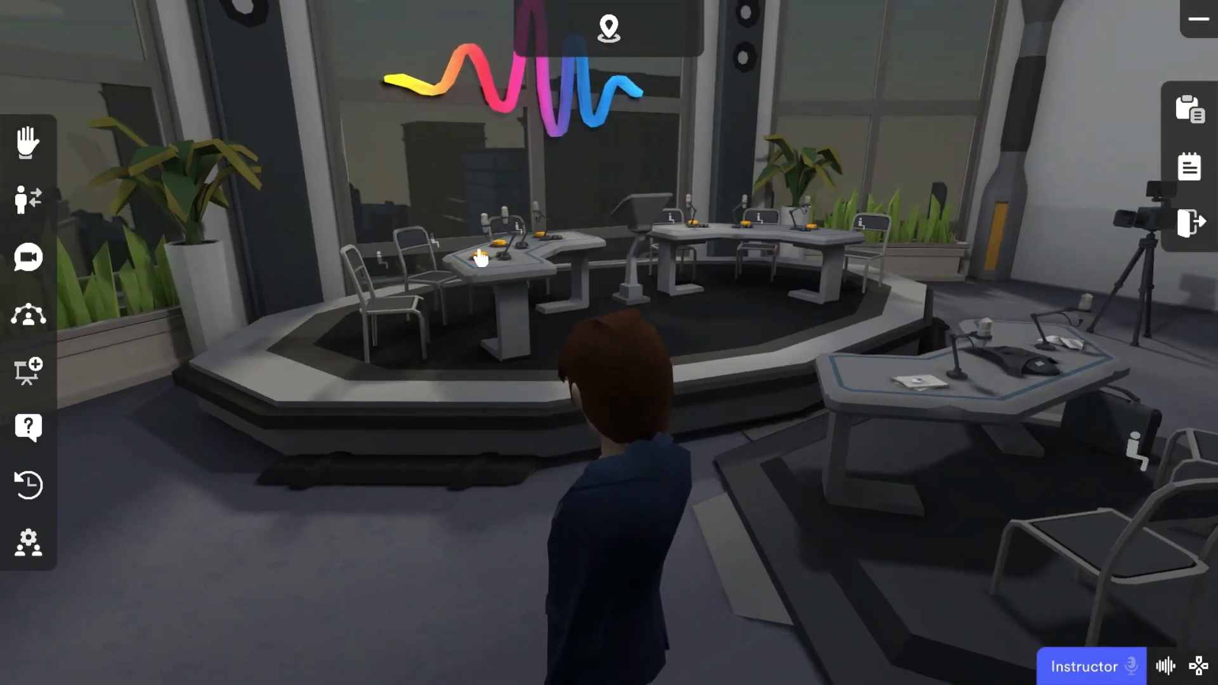
pyautogui.press('w')
pyautogui.press('a')
pyautogui.press('w')
pyautogui.press('a')
pyautogui.press('w')
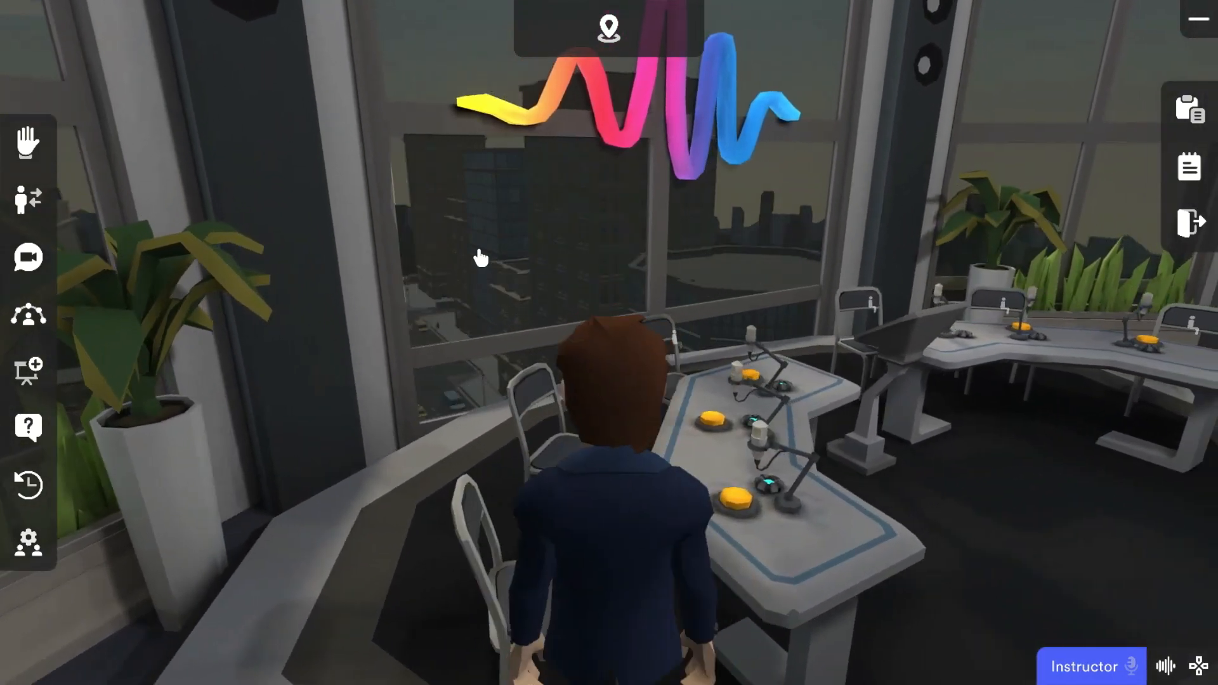
pyautogui.click(734, 505)
# Step: Start the debate timer on the wall screen and stop it again
pyautogui.moveTo(815, 555); pyautogui.dragTo(882, 548)
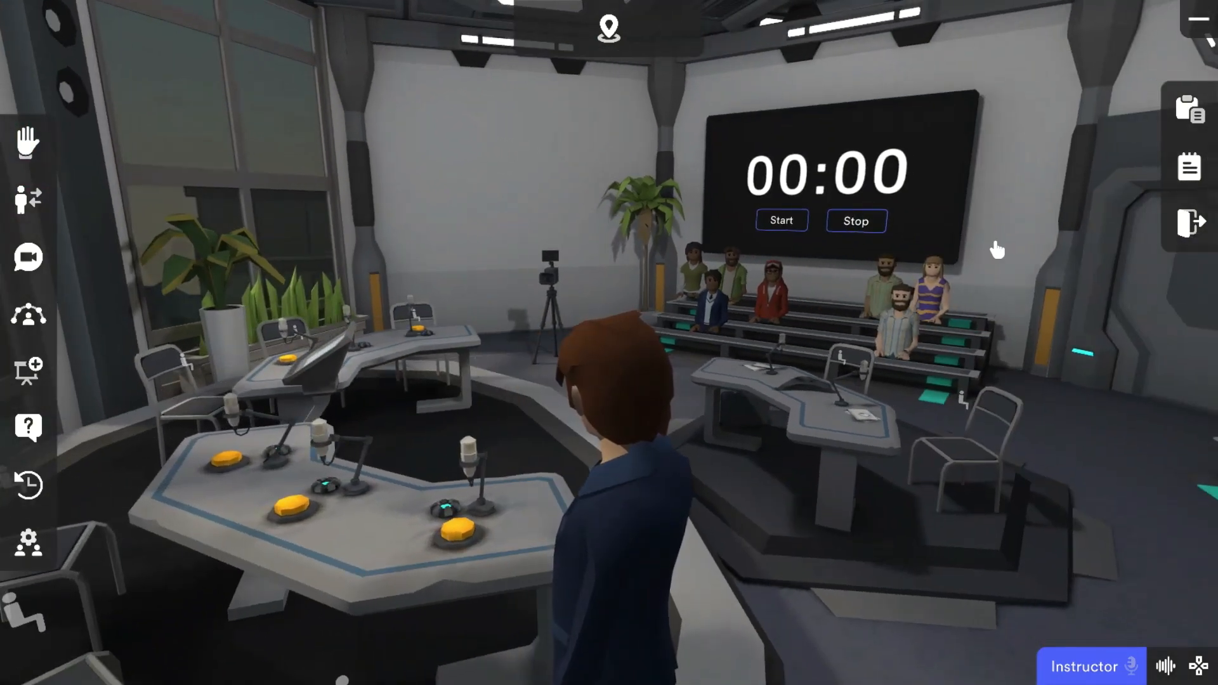
pyautogui.click(786, 225)
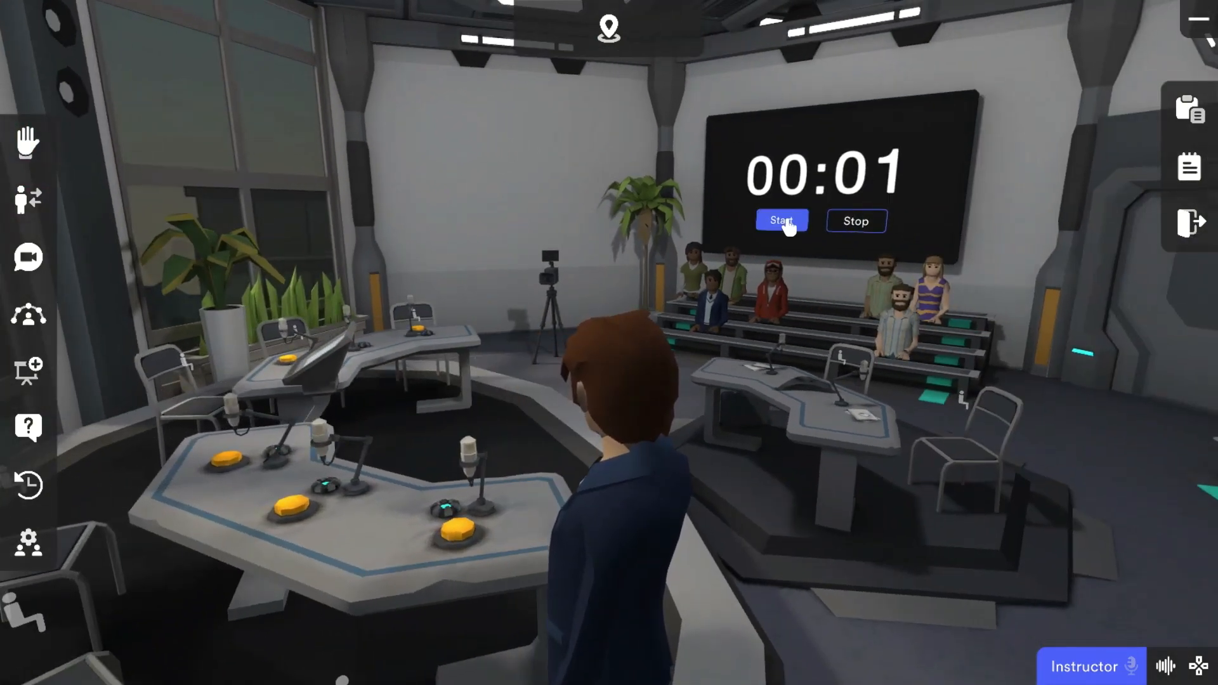
pyautogui.click(870, 226)
# Step: Bring up the text board on the smart screen above the audience benches, then look around the debate stage
pyautogui.moveTo(1000, 288); pyautogui.dragTo(1065, 286)
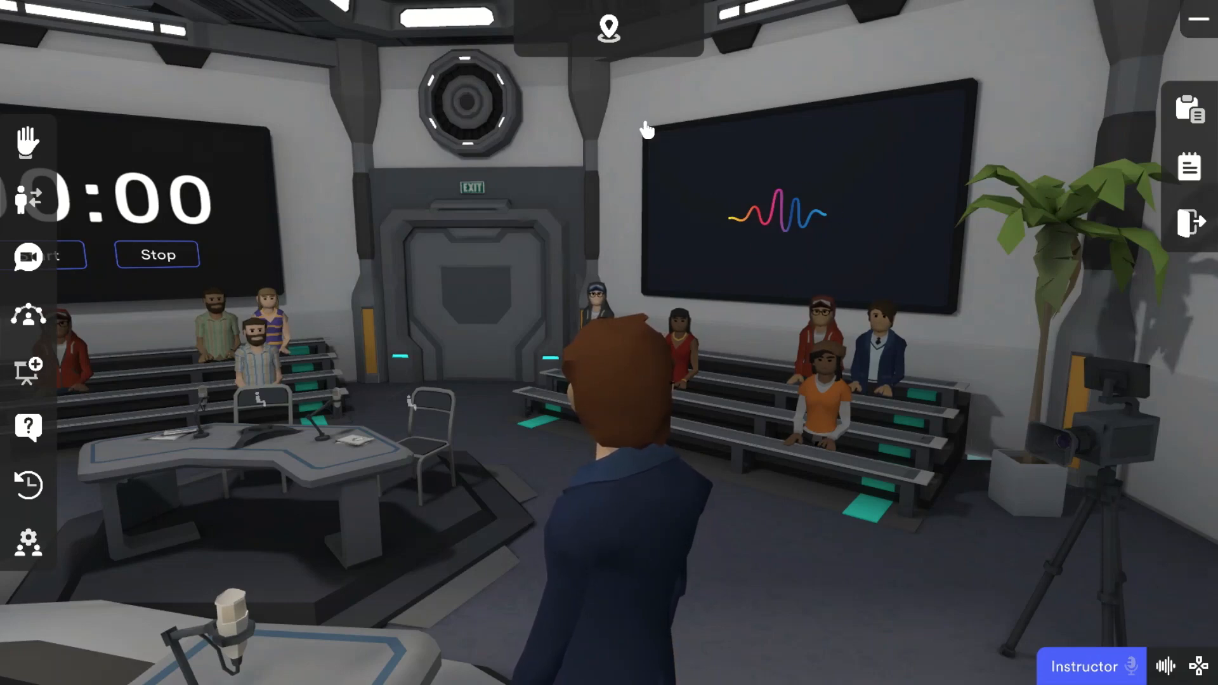
pyautogui.click(656, 144)
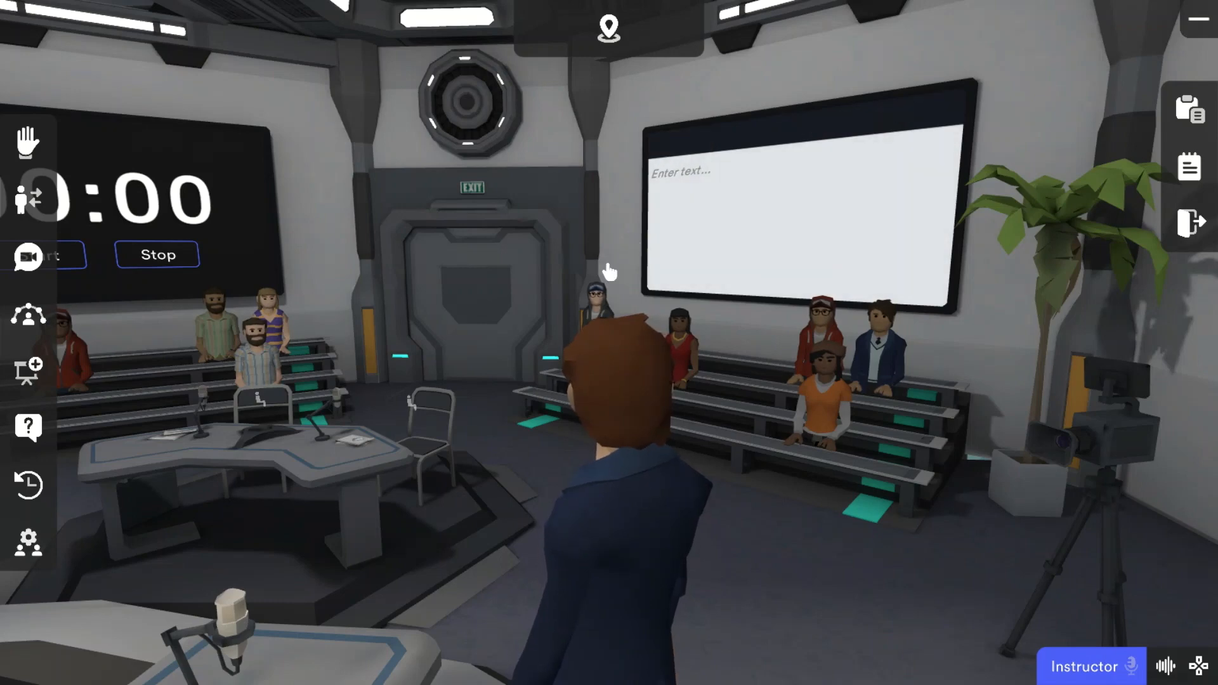
pyautogui.moveTo(532, 304); pyautogui.dragTo(489, 290)
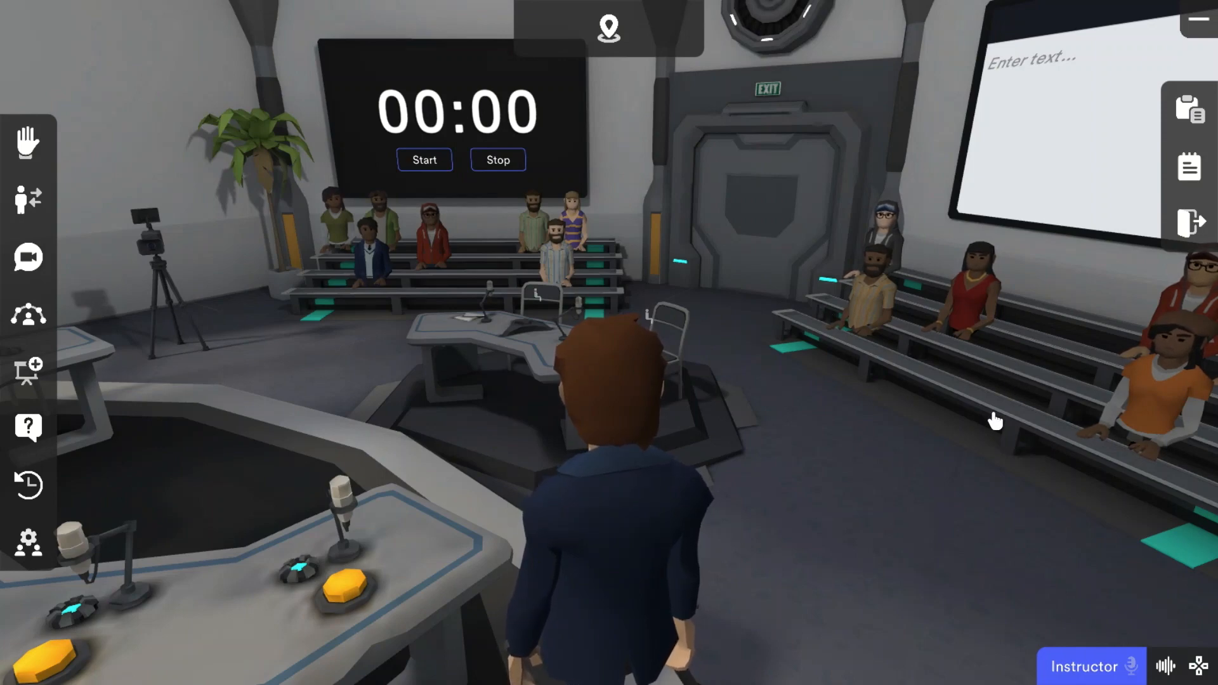
pyautogui.moveTo(961, 442); pyautogui.dragTo(900, 436)
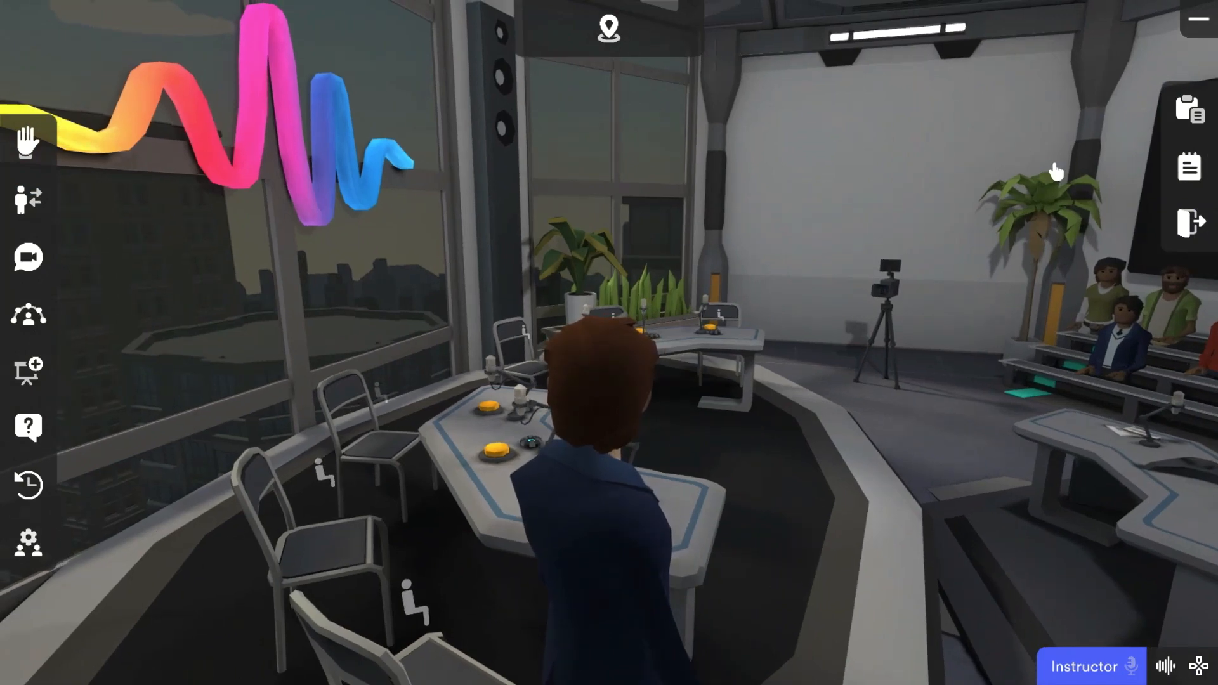
# Step: Open the untitled Experience Plan for the Debate Room and switch it to planning mode
pyautogui.click(1191, 109)
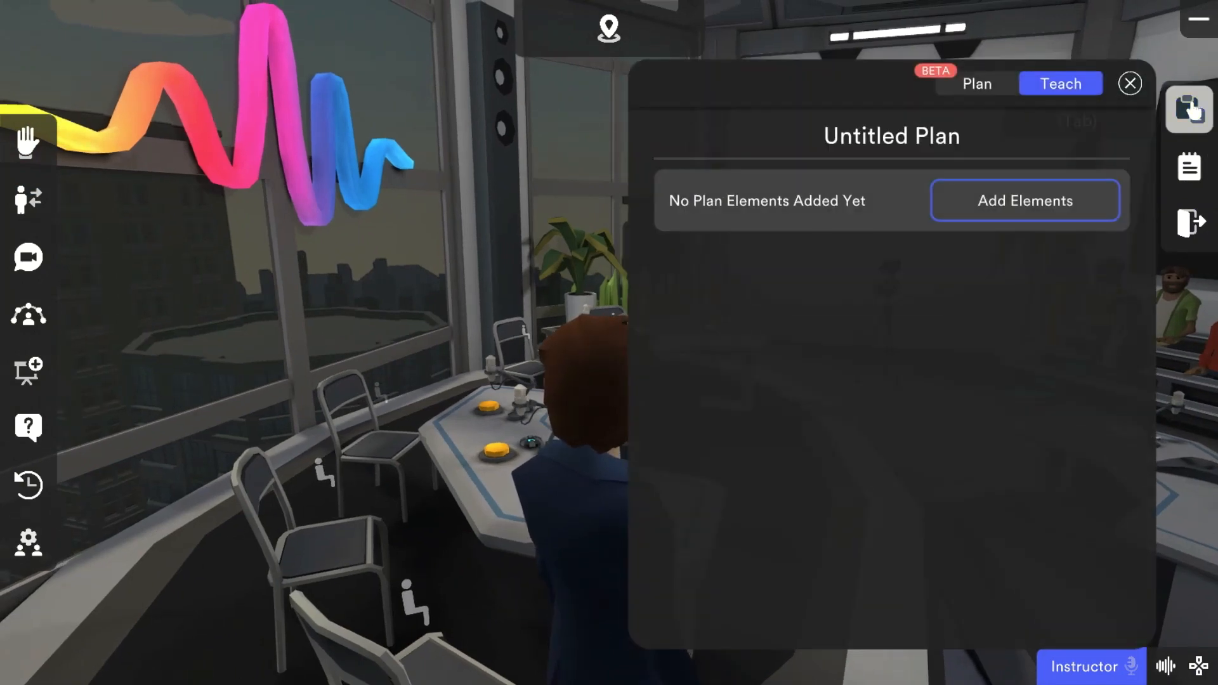
pyautogui.click(1131, 83)
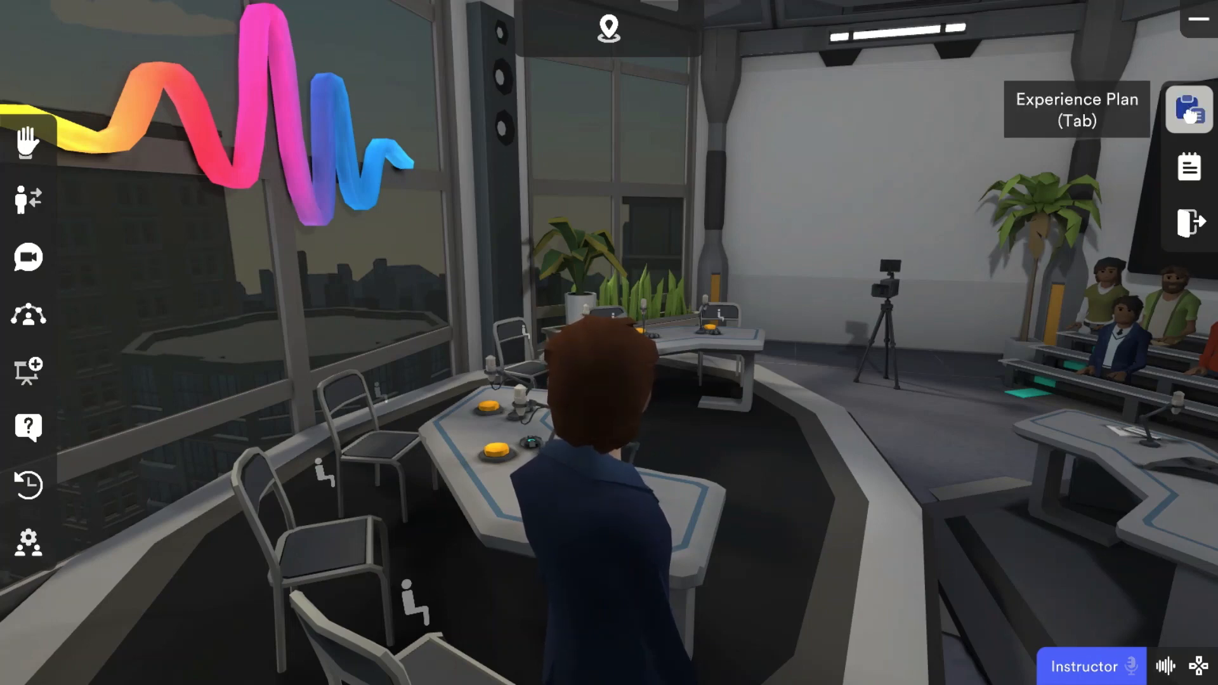
pyautogui.click(1191, 113)
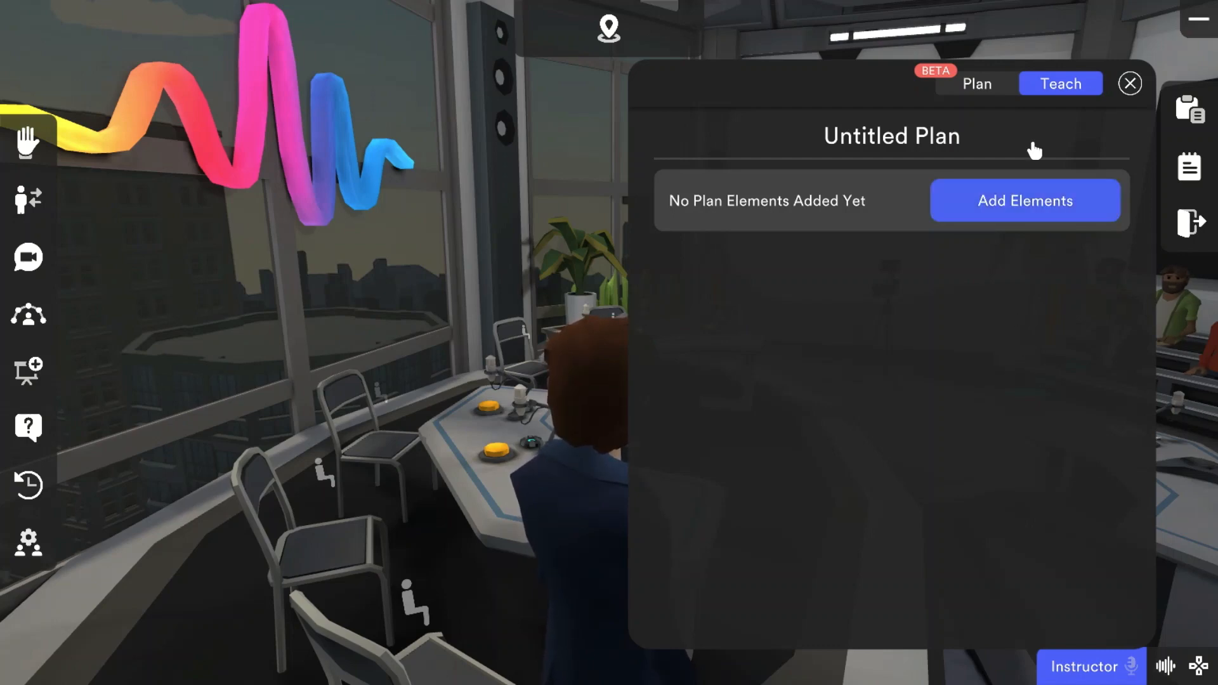
pyautogui.click(981, 87)
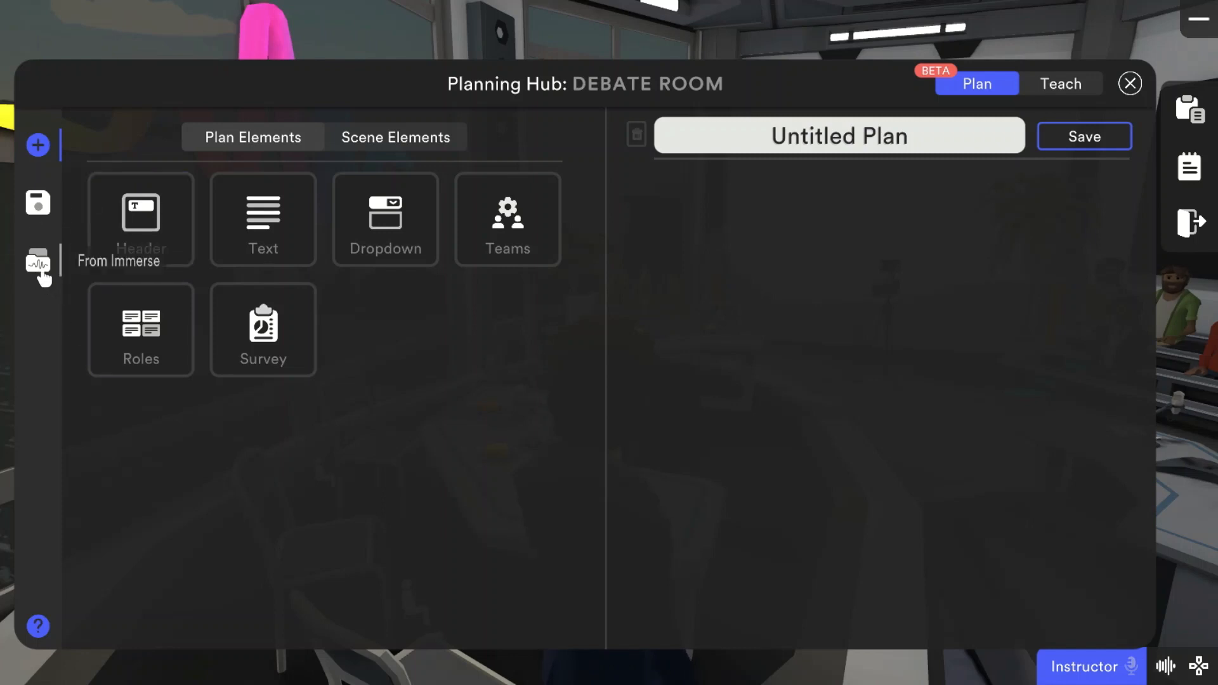
# Step: Browse the ready-made Immerse plans, previewing "It's Up For Debate!" (B2) and "It's Tradition, But It Can Change!" (A2)
pyautogui.click(39, 265)
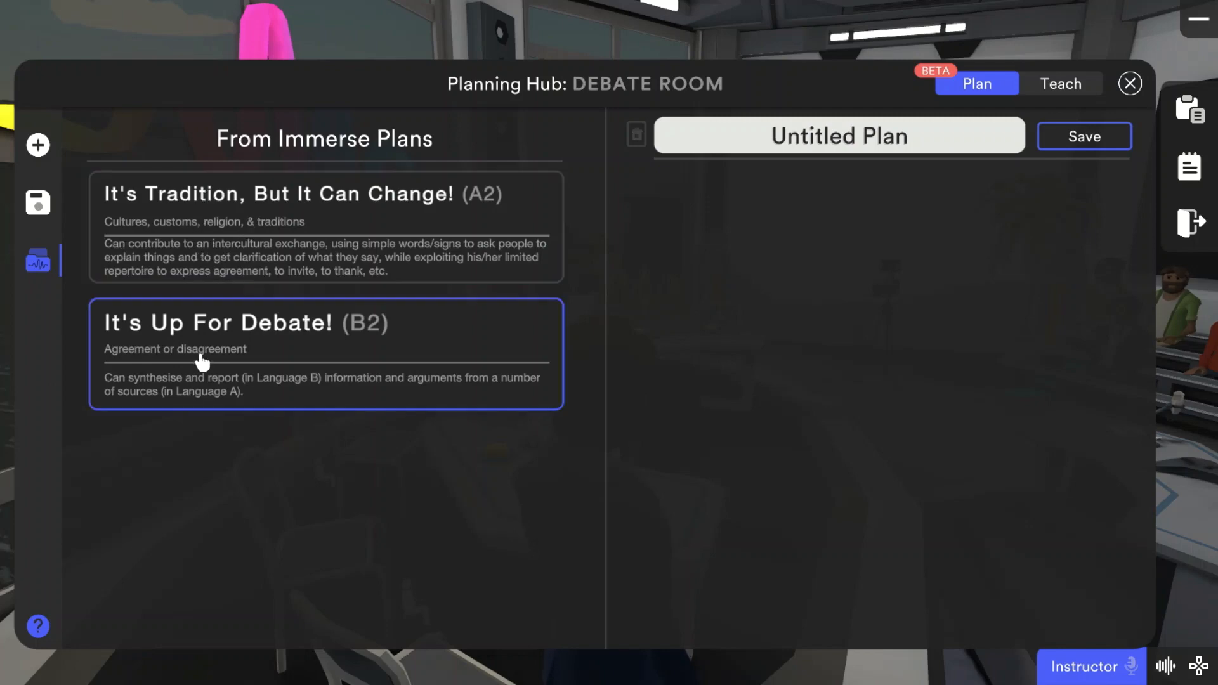
pyautogui.click(441, 376)
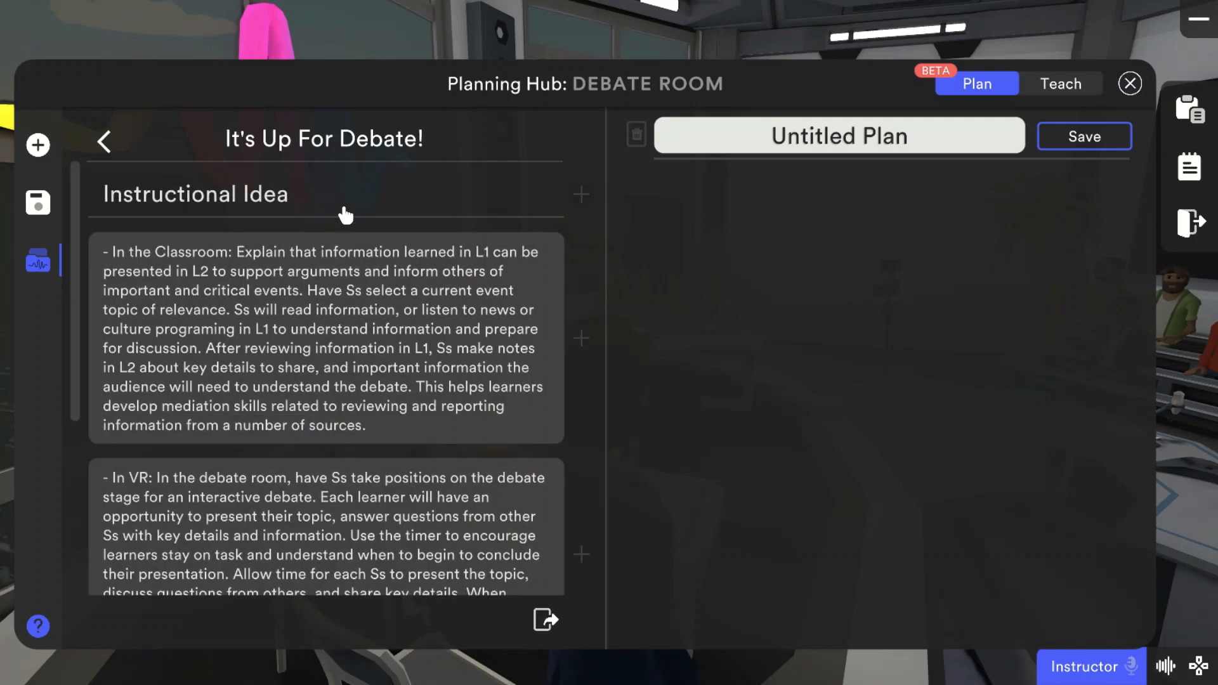
pyautogui.click(101, 147)
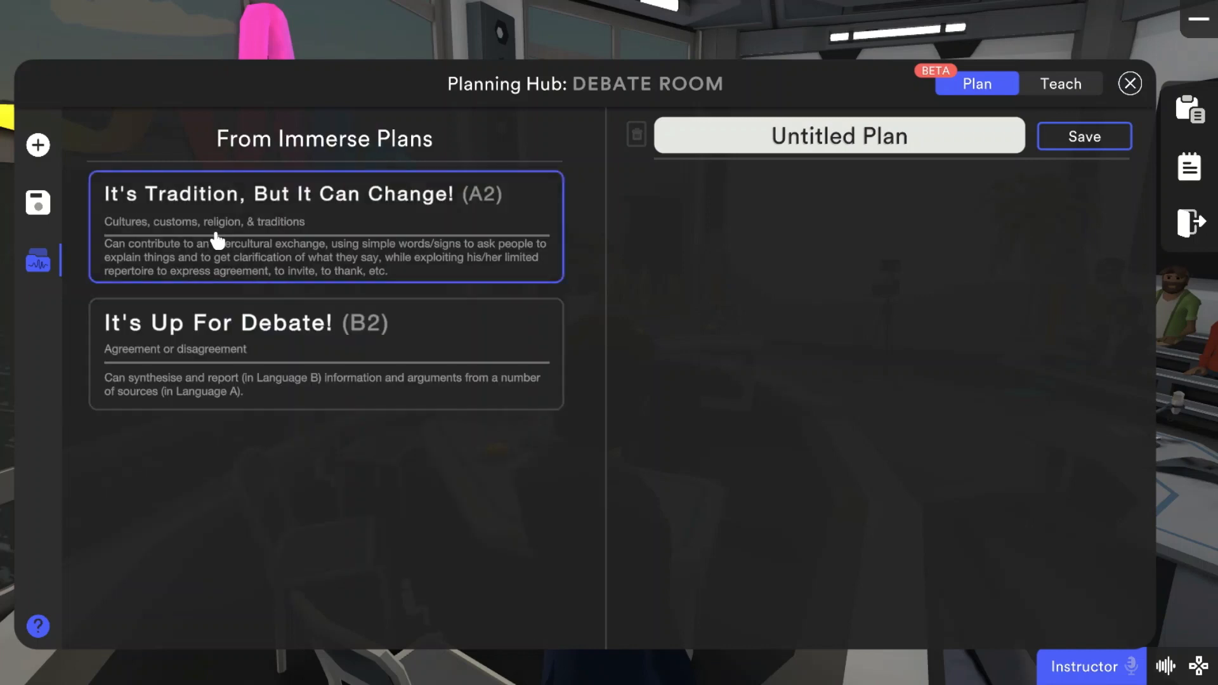
pyautogui.click(222, 239)
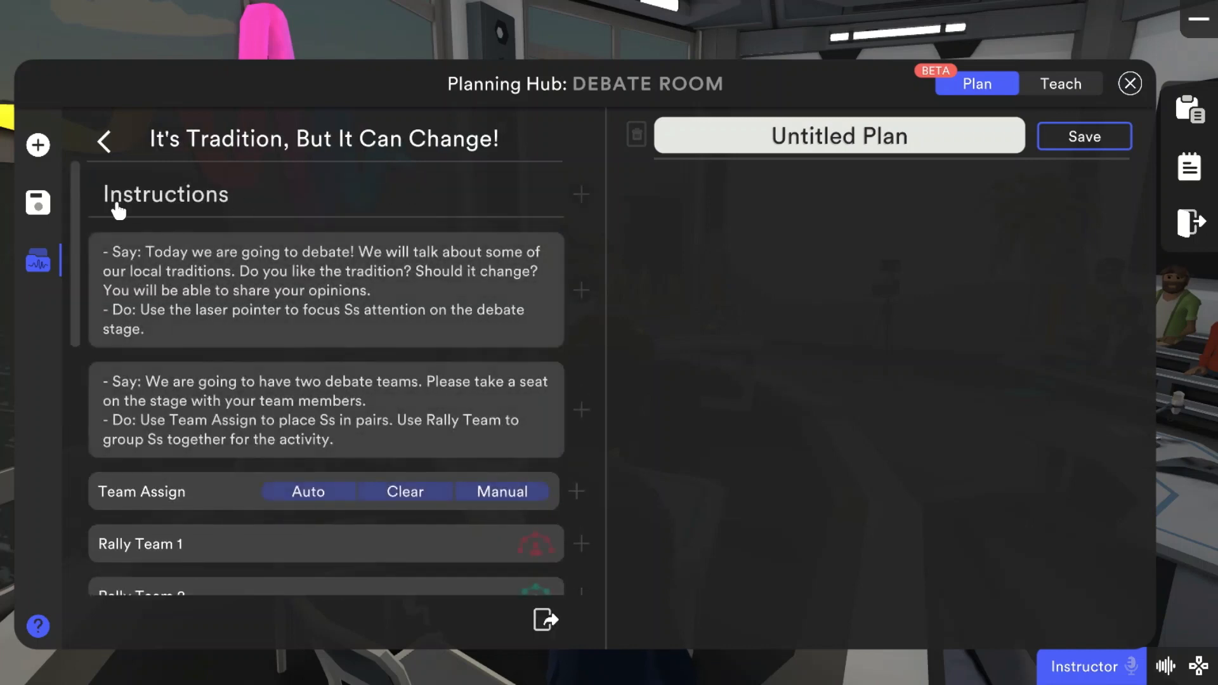
pyautogui.moveTo(76, 212)
pyautogui.mouseDown()
pyautogui.moveTo(59, 381)
pyautogui.moveTo(85, 188)
pyautogui.moveTo(78, 465)
pyautogui.moveTo(73, 198)
pyautogui.mouseUp()
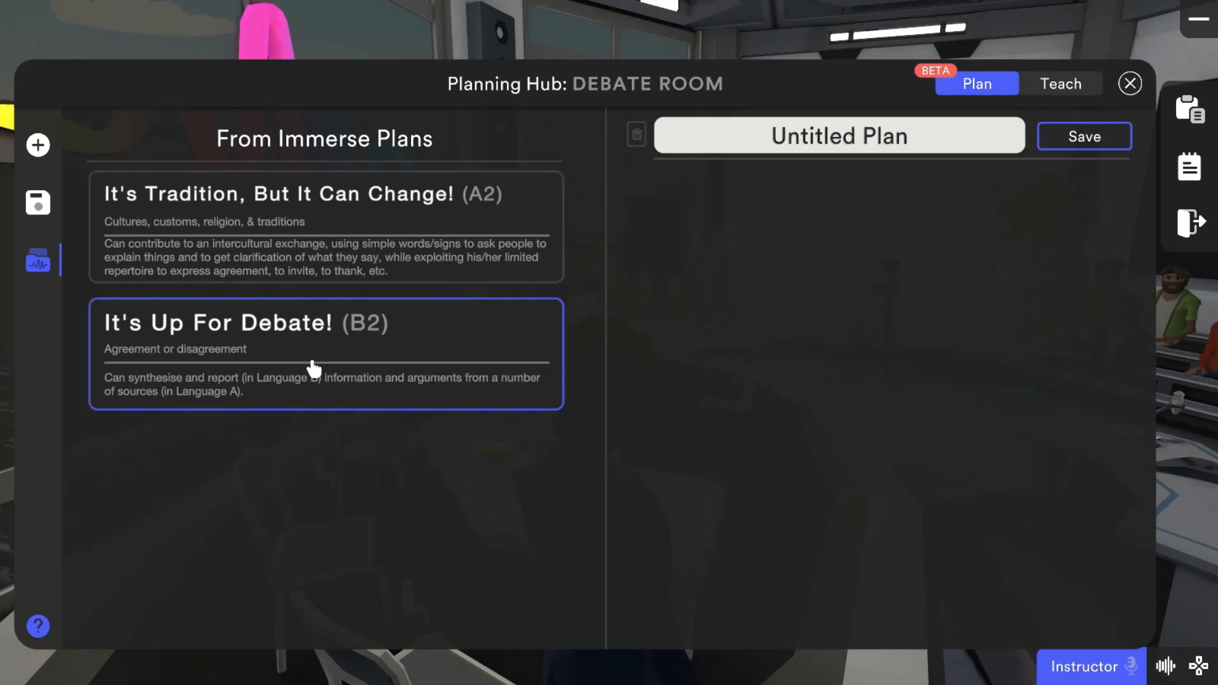
# Step: Read through the "It's Up For Debate!" (B2) plan and copy the whole plan into the untitled plan
pyautogui.click(427, 380)
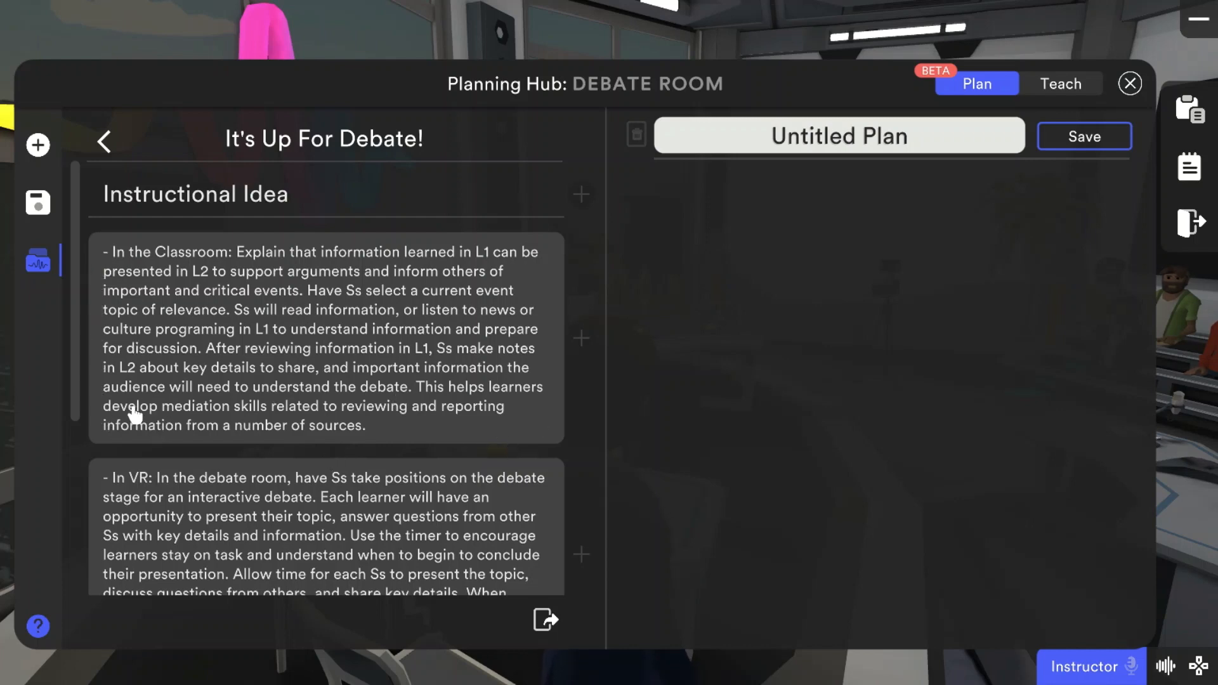
pyautogui.moveTo(75, 411); pyautogui.dragTo(65, 516)
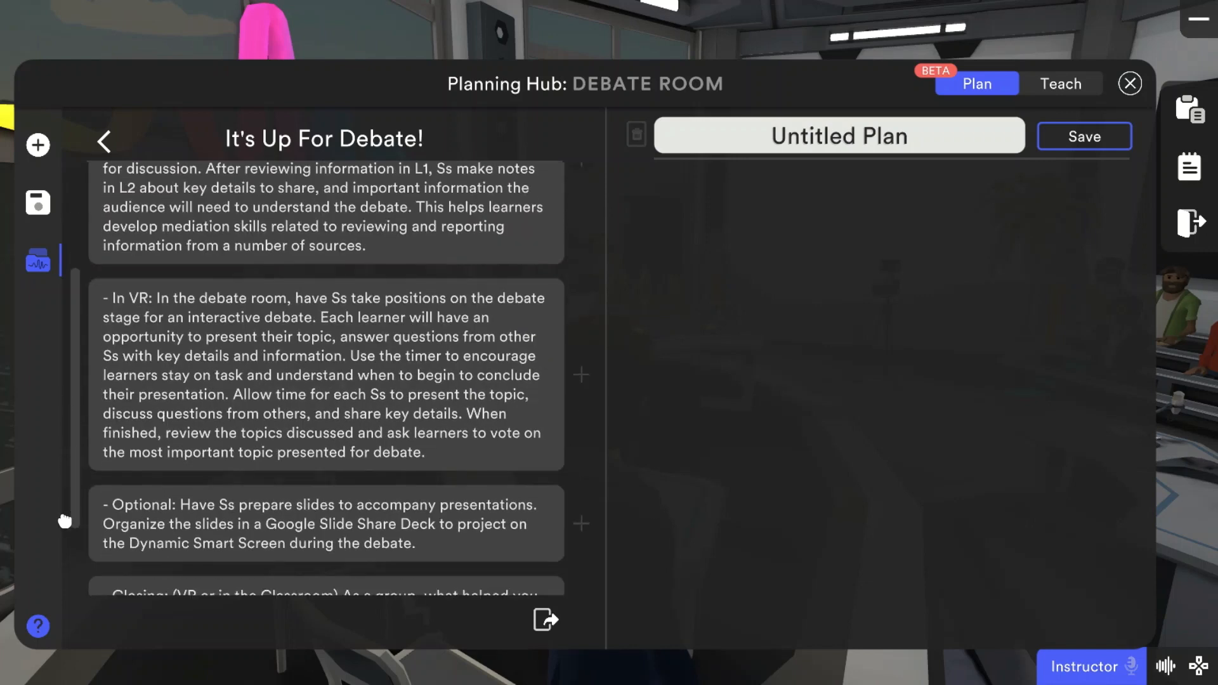
pyautogui.moveTo(76, 498); pyautogui.dragTo(75, 564)
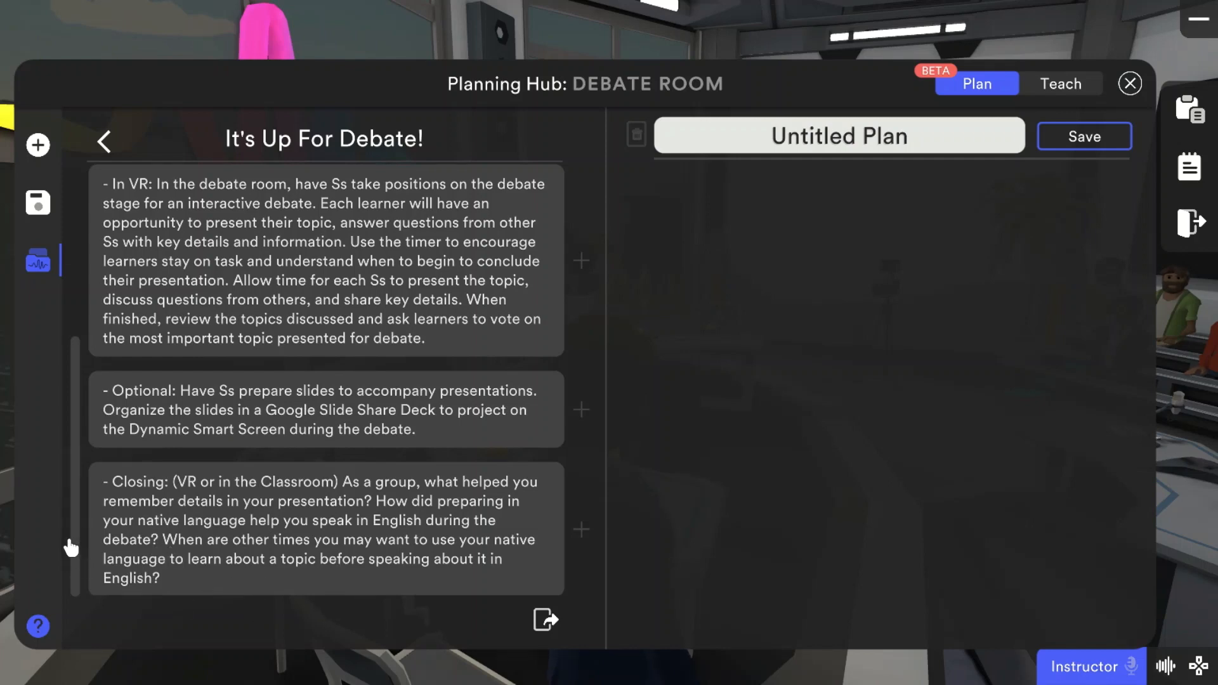
pyautogui.moveTo(75, 472); pyautogui.dragTo(74, 286)
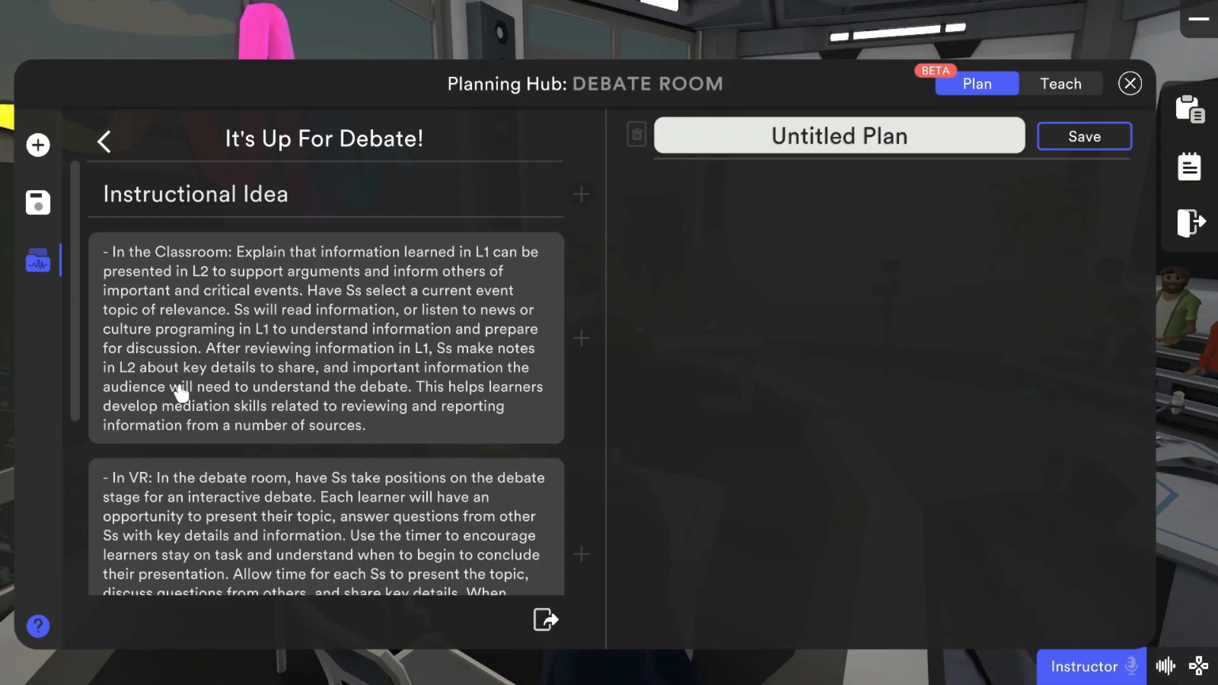
pyautogui.moveTo(76, 381); pyautogui.dragTo(70, 484)
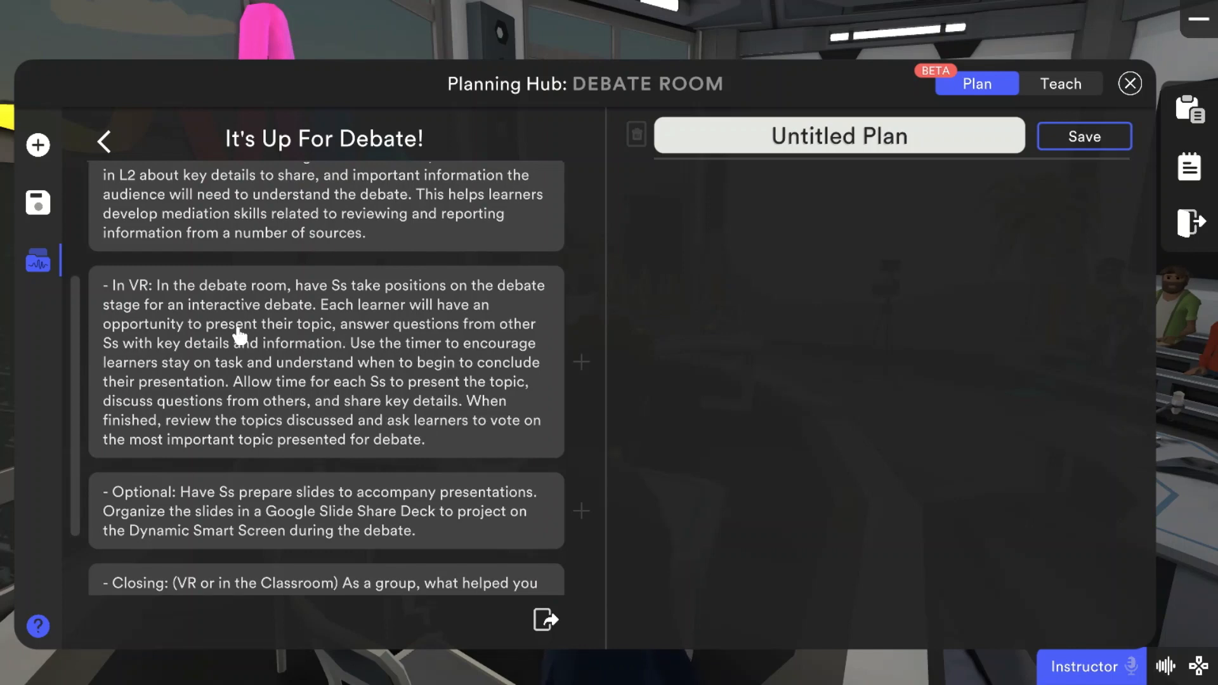
pyautogui.moveTo(76, 469); pyautogui.dragTo(79, 349)
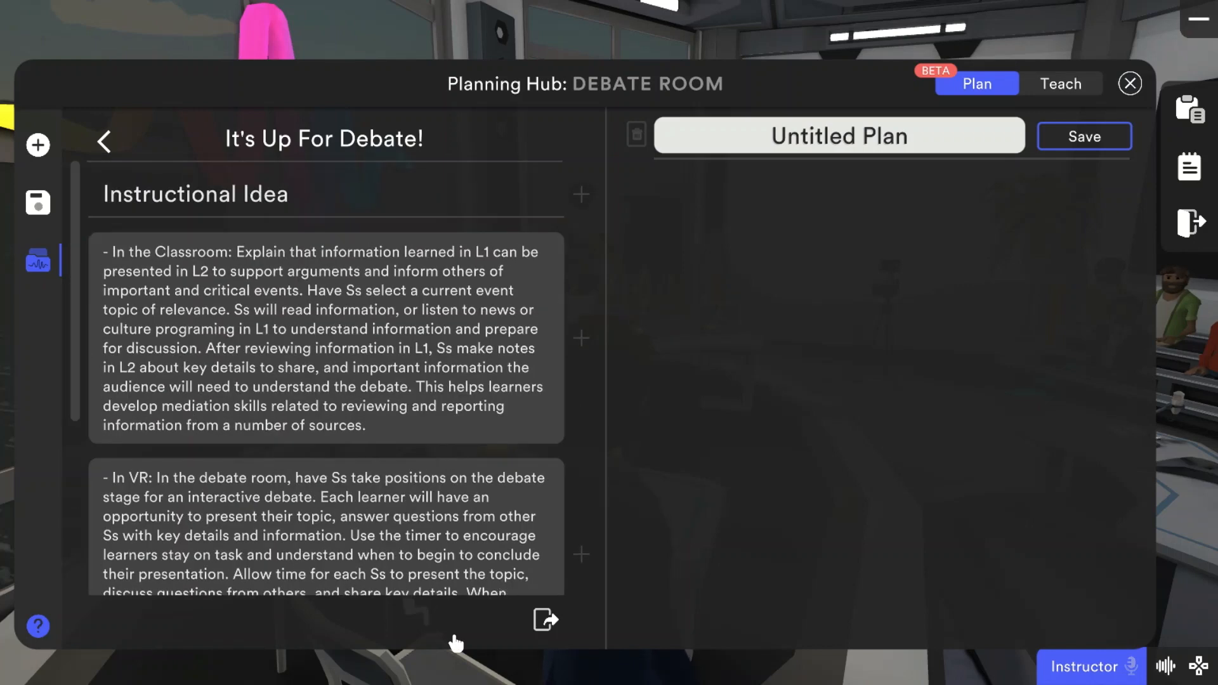
pyautogui.click(544, 622)
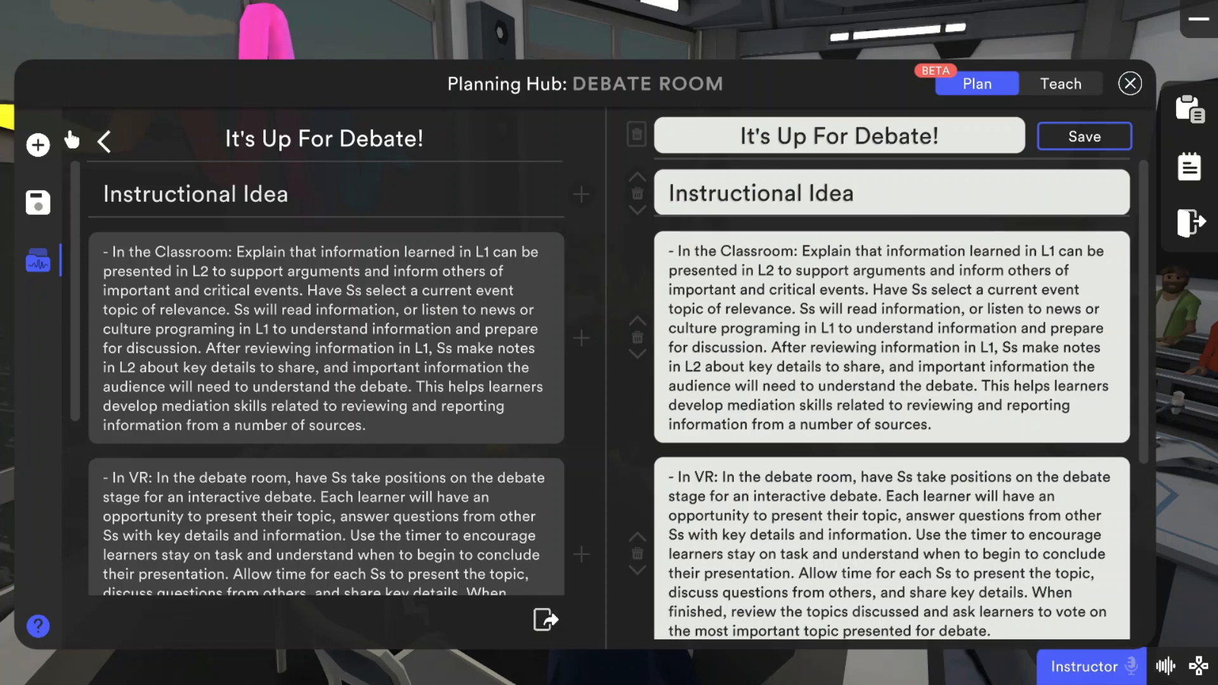
# Step: Add a Dropdown plan element and move it up to just above the "In VR" text block
pyautogui.click(42, 149)
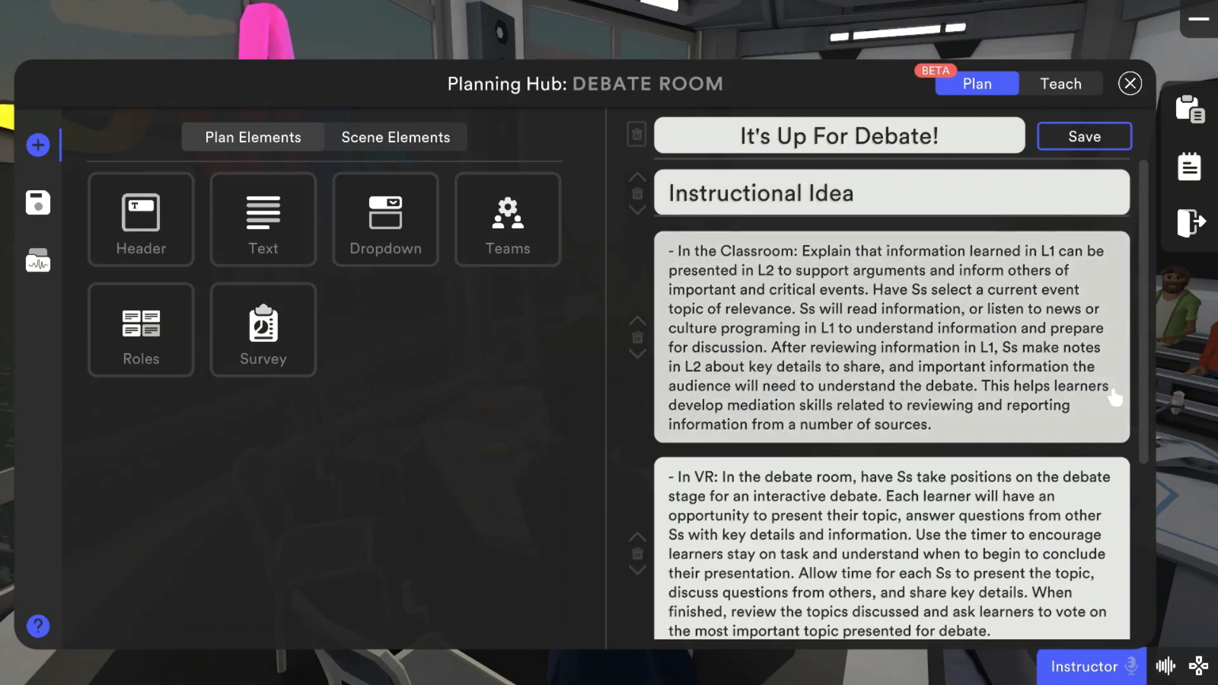
pyautogui.scroll(-5, 1149, 336)
pyautogui.scroll(5, 1138, 314)
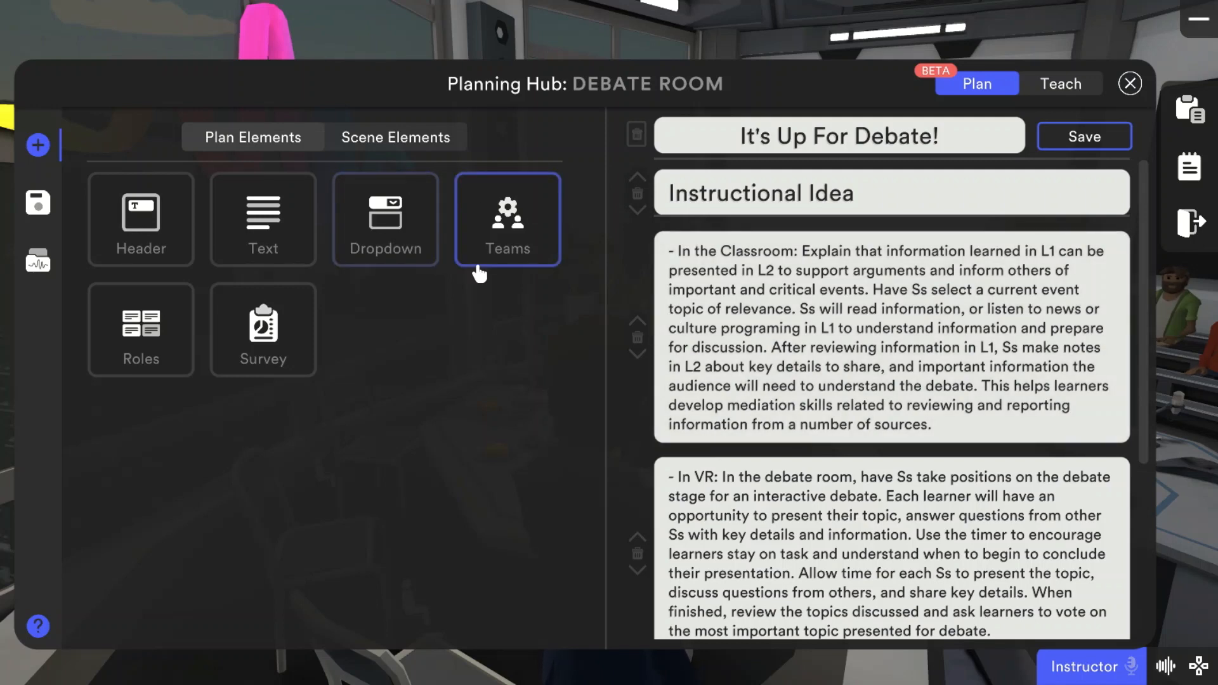
pyautogui.click(421, 252)
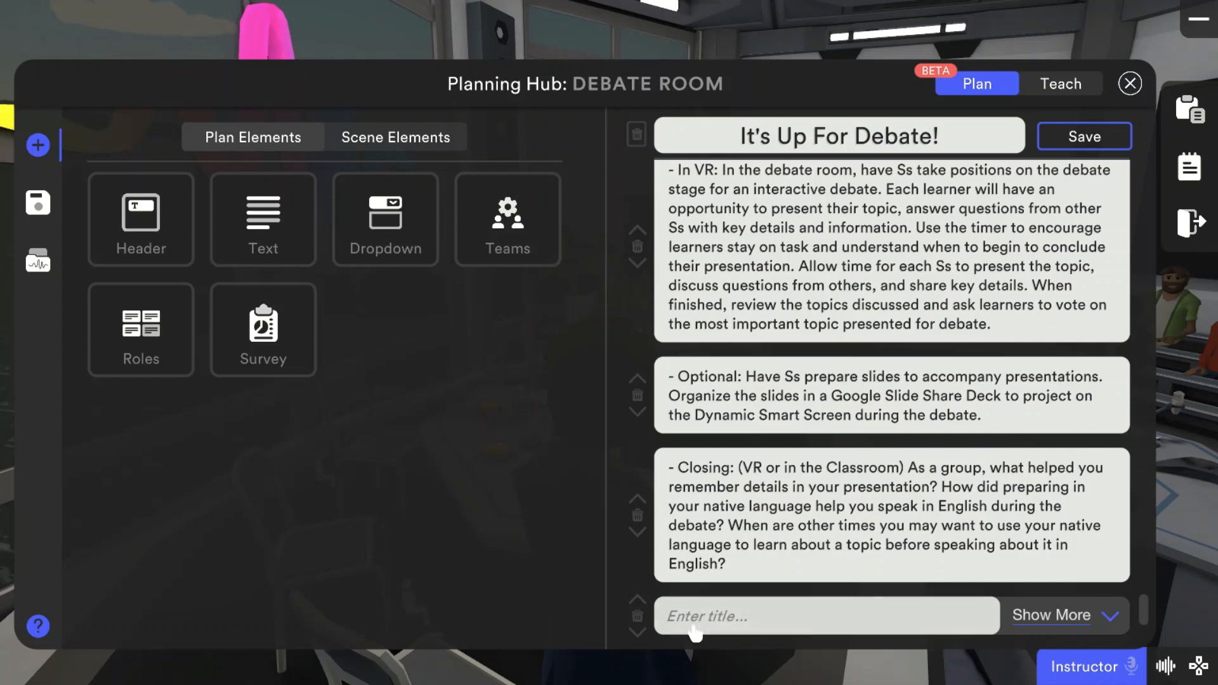
pyautogui.click(637, 600)
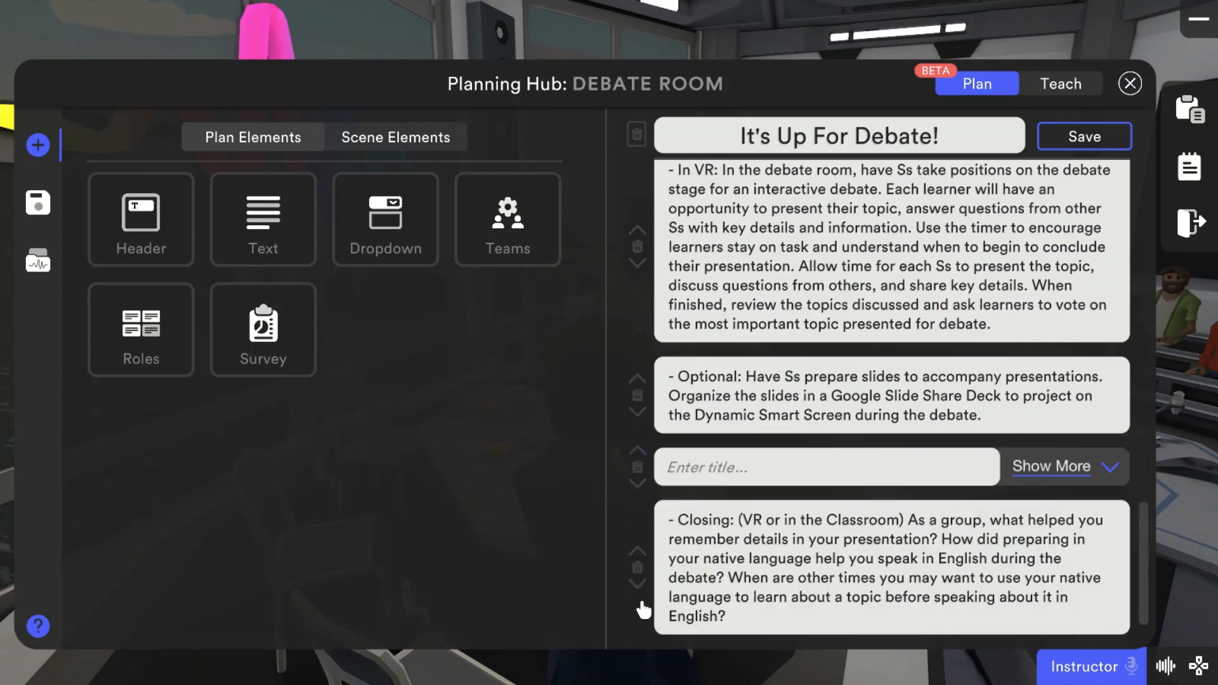
pyautogui.click(638, 449)
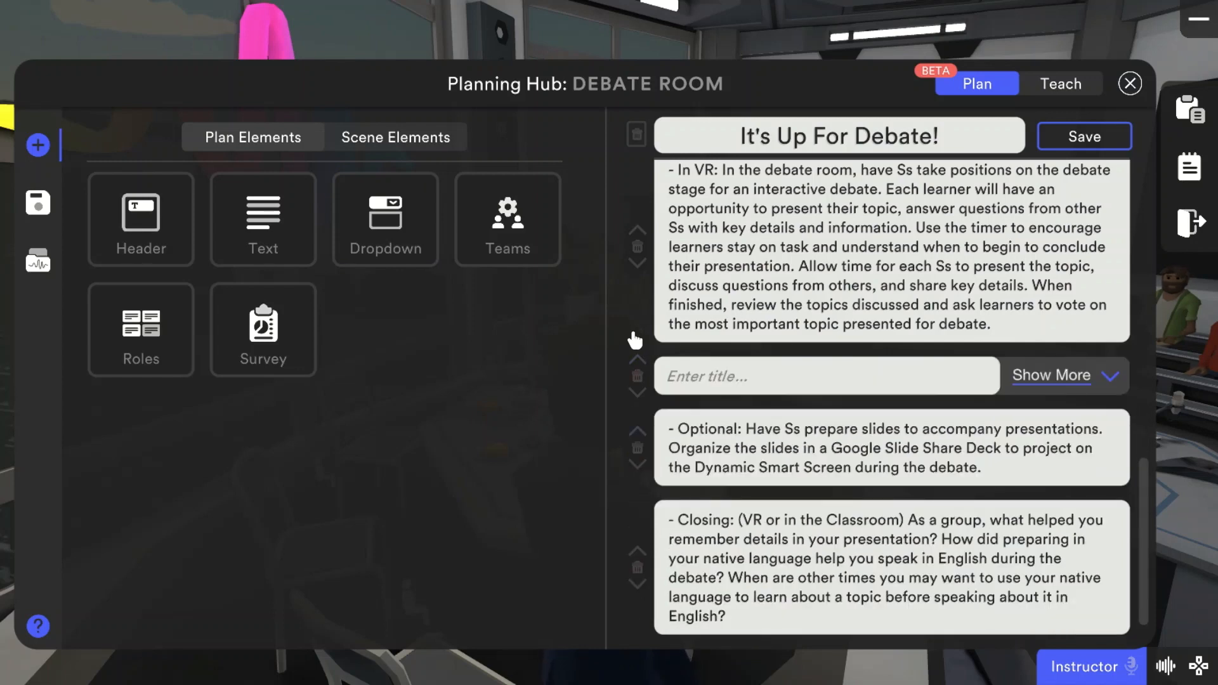
pyautogui.click(637, 359)
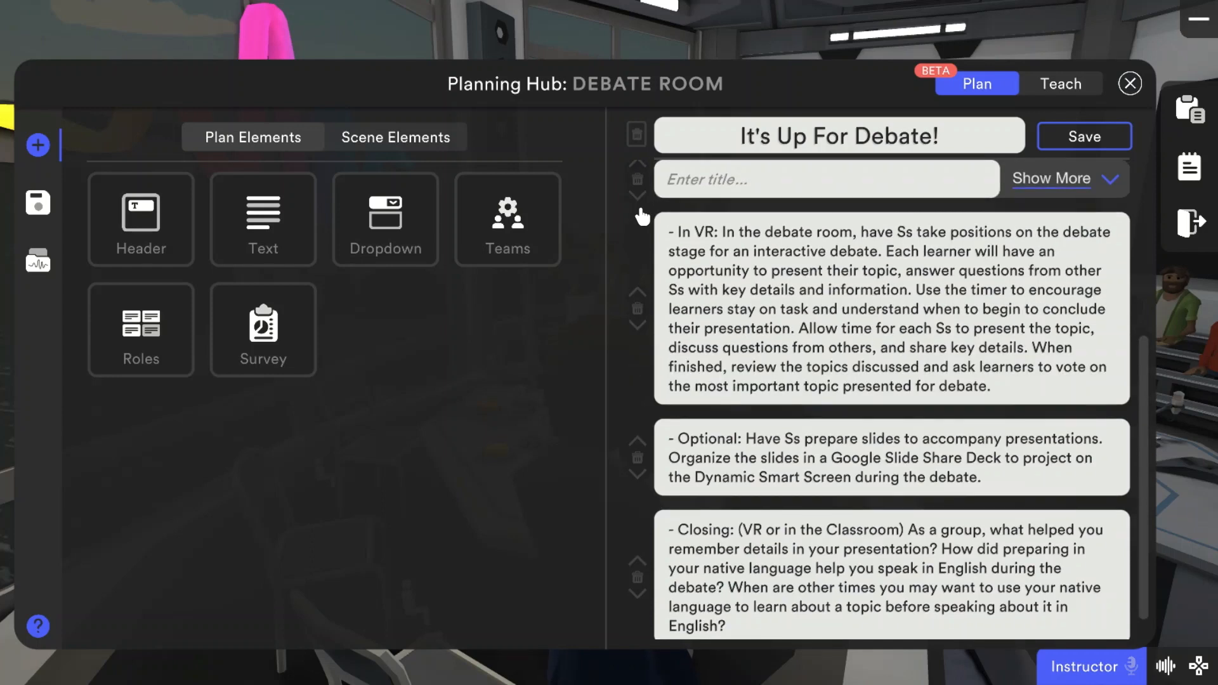
# Step: Title the new dropdown element "Objectives" and expand it to open its text field for editing
pyautogui.click(841, 189)
pyautogui.write('Objectives')
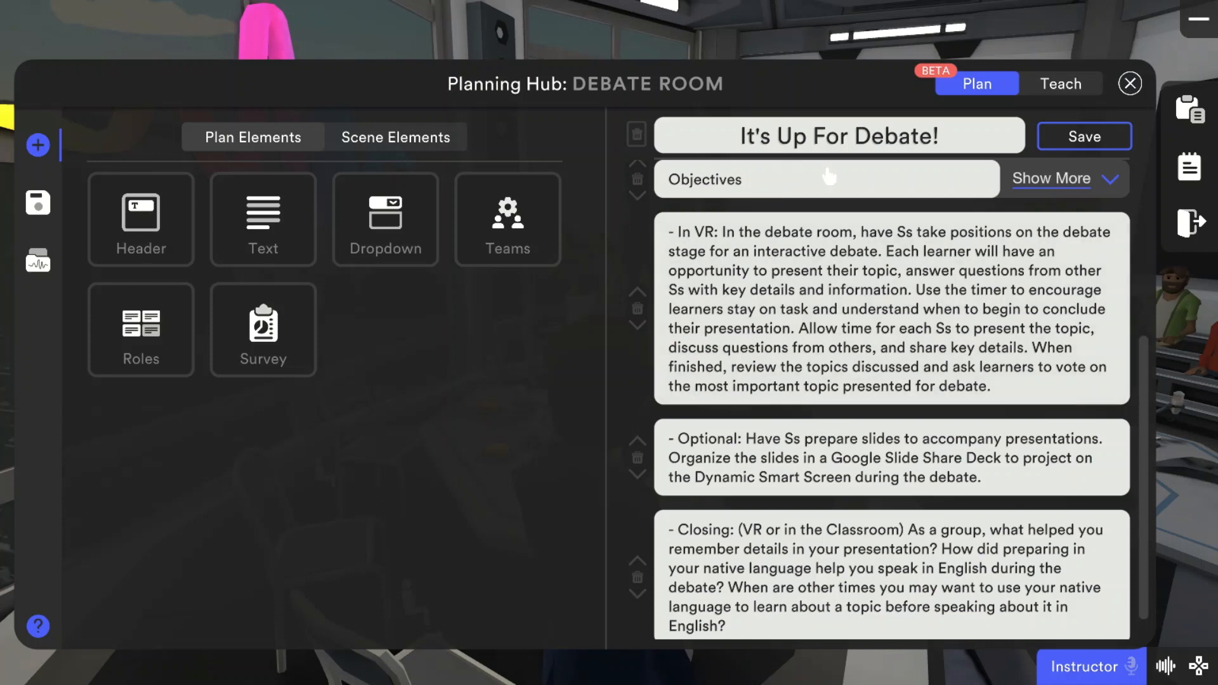
pyautogui.click(1093, 186)
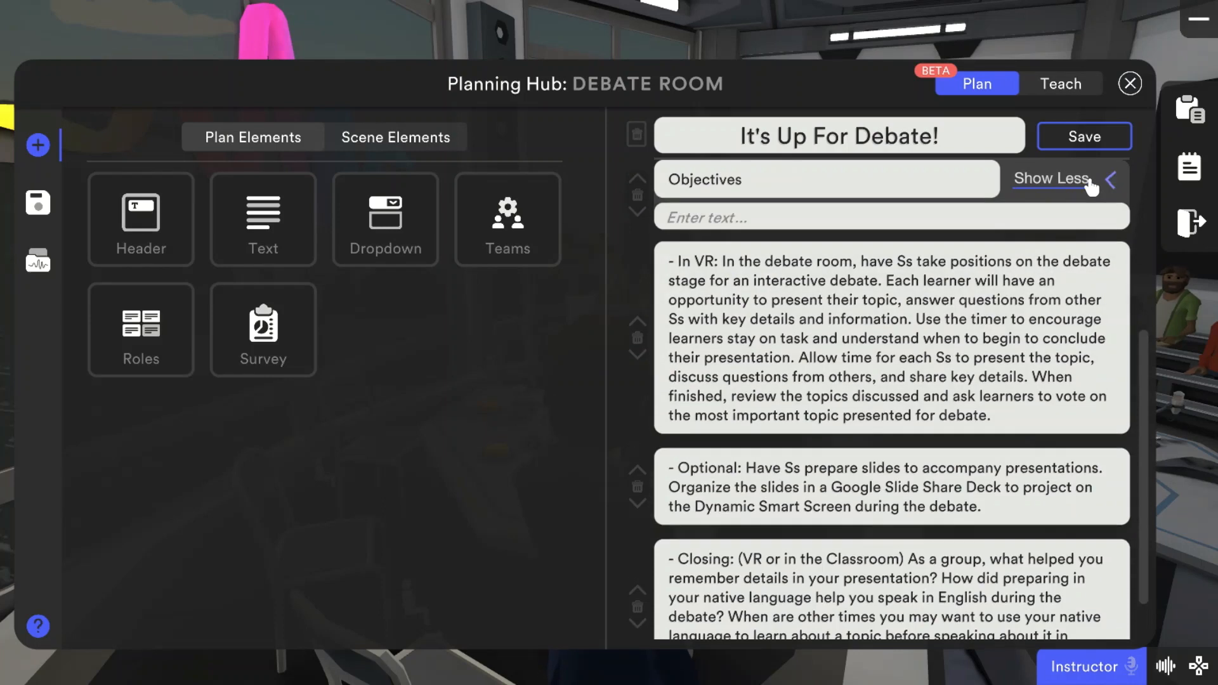
pyautogui.click(825, 225)
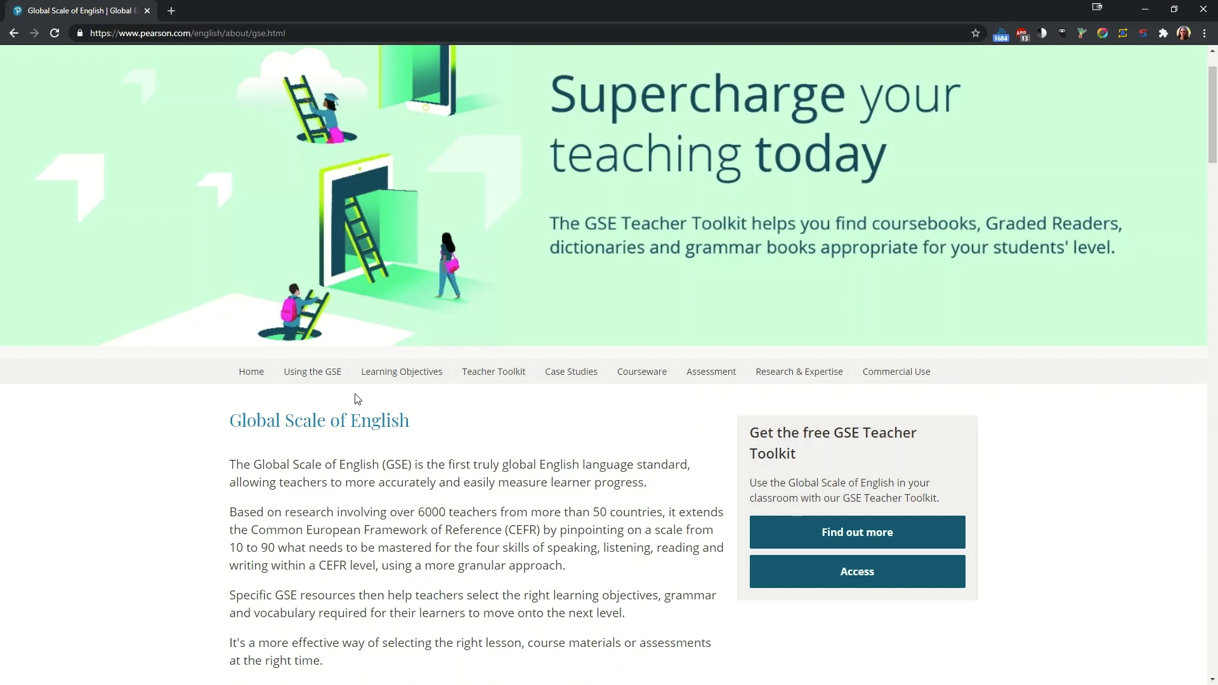
# Step: Switch to the browser, access Pearson's GSE Teacher Toolkit, and filter the learning objectives to Academic Learners and the Speaking skill
pyautogui.click(867, 586)
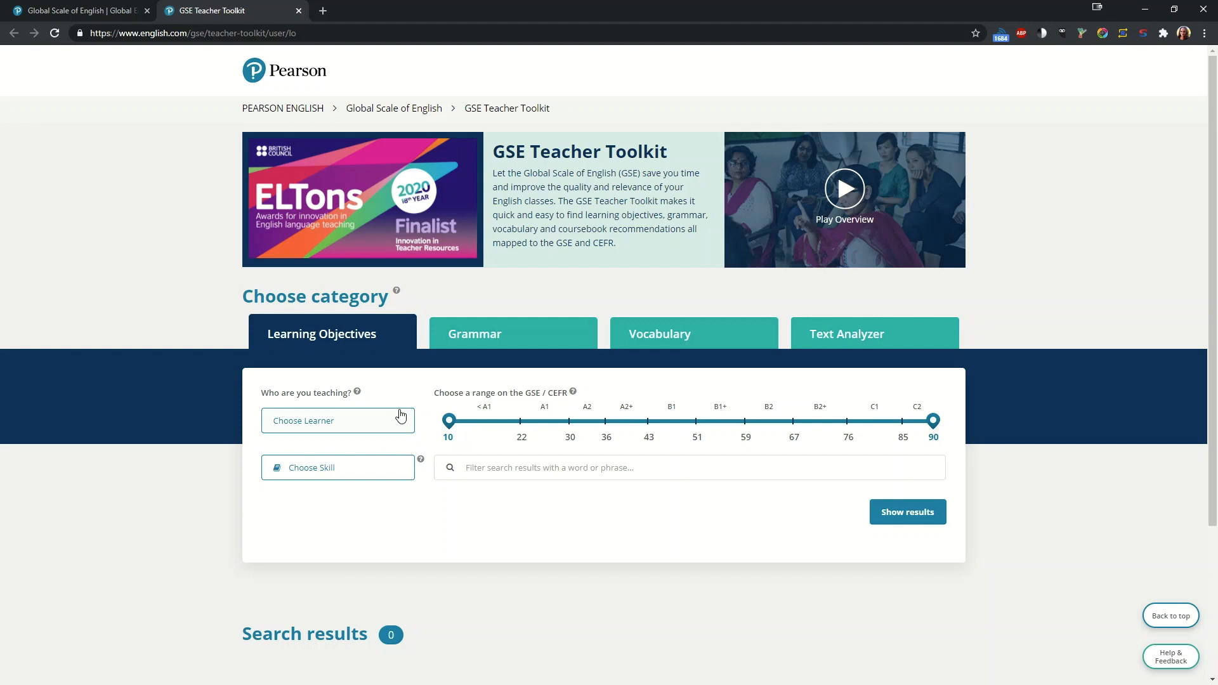
pyautogui.click(400, 416)
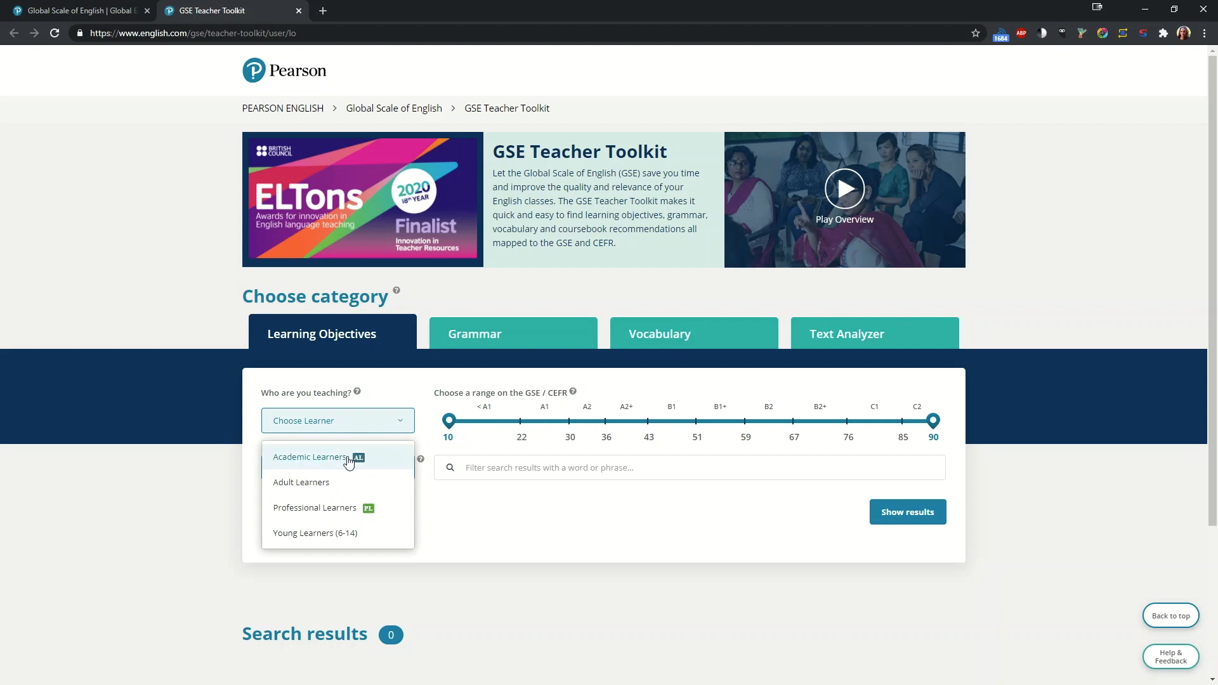
pyautogui.click(349, 459)
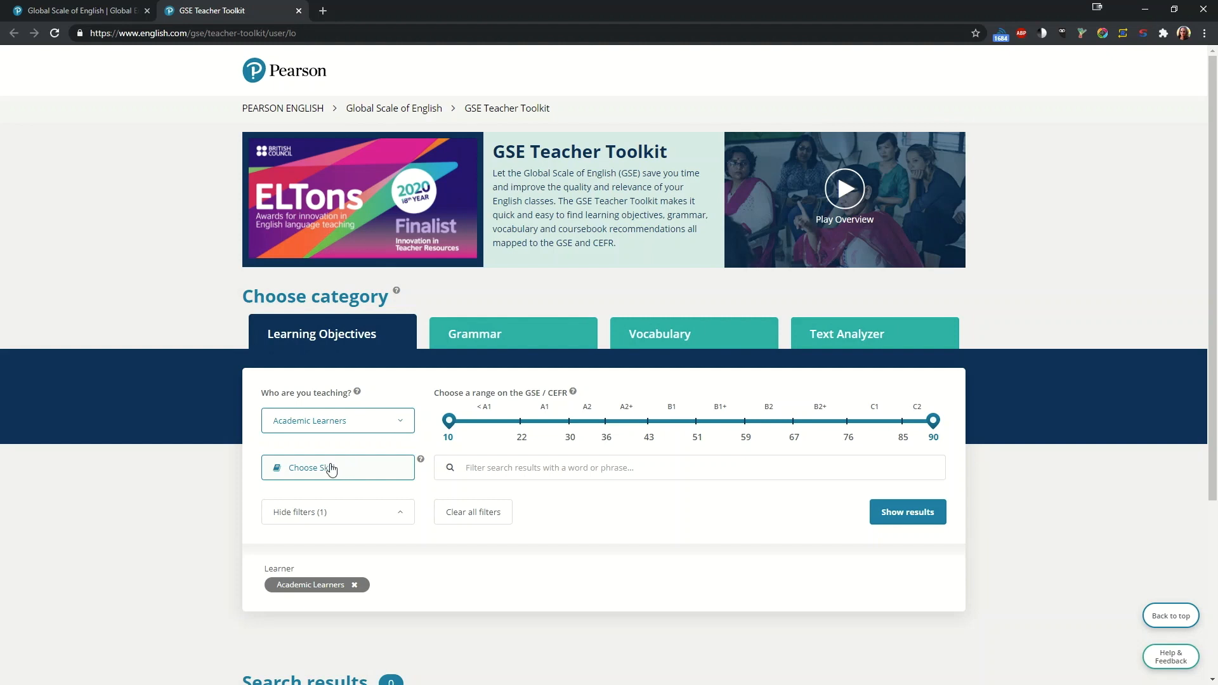
pyautogui.click(329, 469)
pyautogui.click(368, 128)
pyautogui.click(578, 181)
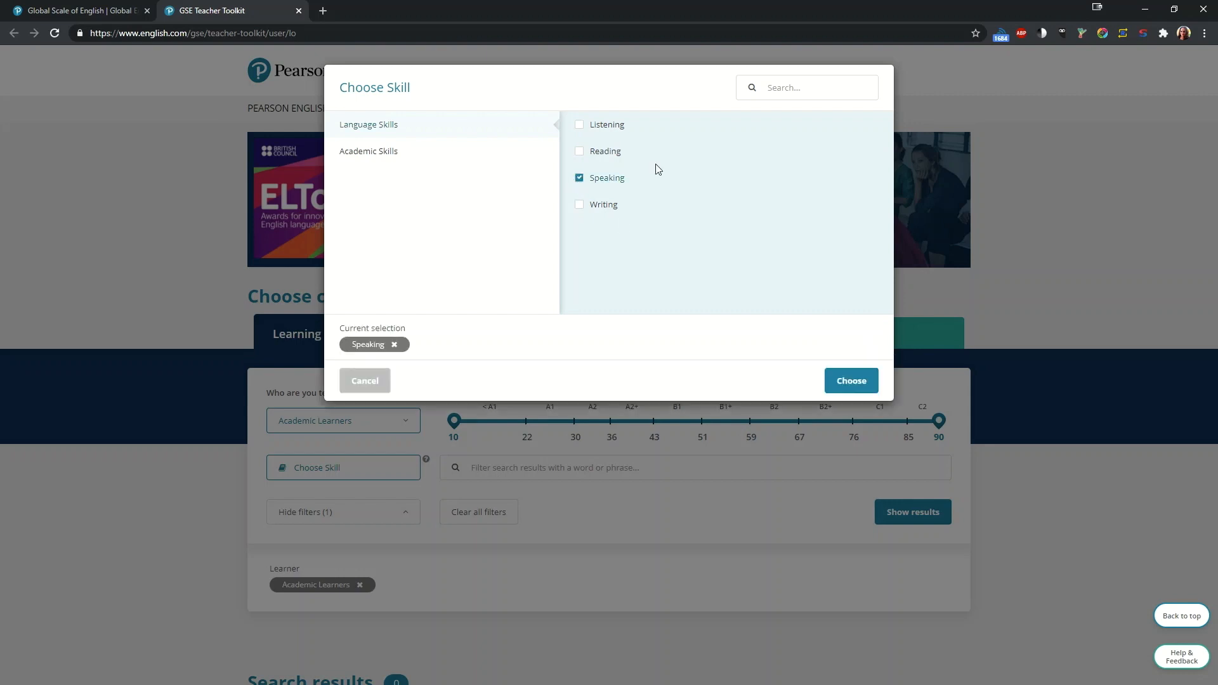
pyautogui.click(845, 384)
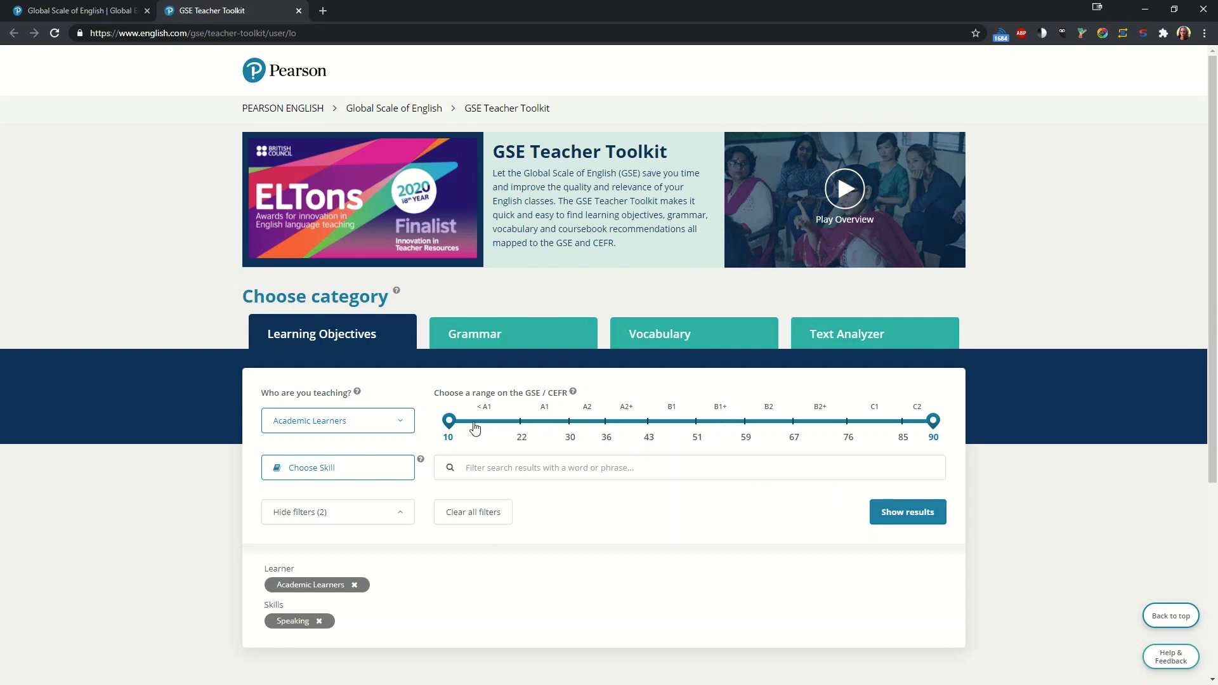
# Step: Limit the GSE range to 43–90, search for "argu", and read through the matching speaking objectives
pyautogui.moveTo(450, 420); pyautogui.dragTo(647, 437)
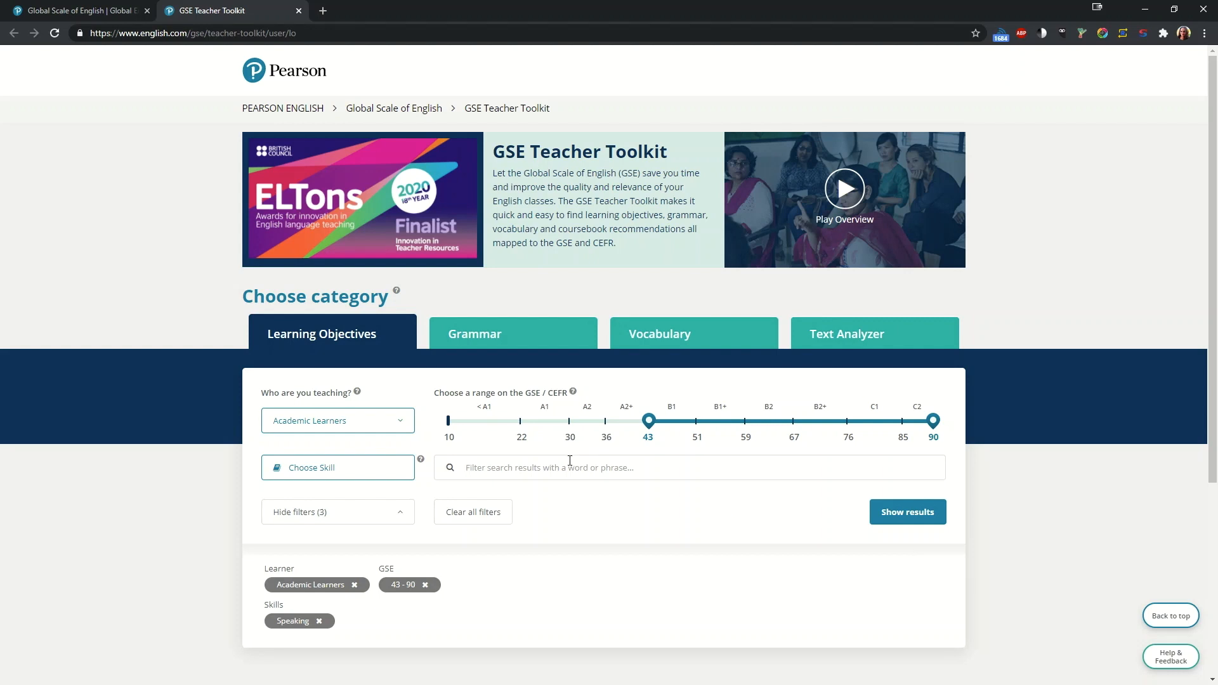
pyautogui.write('arg')
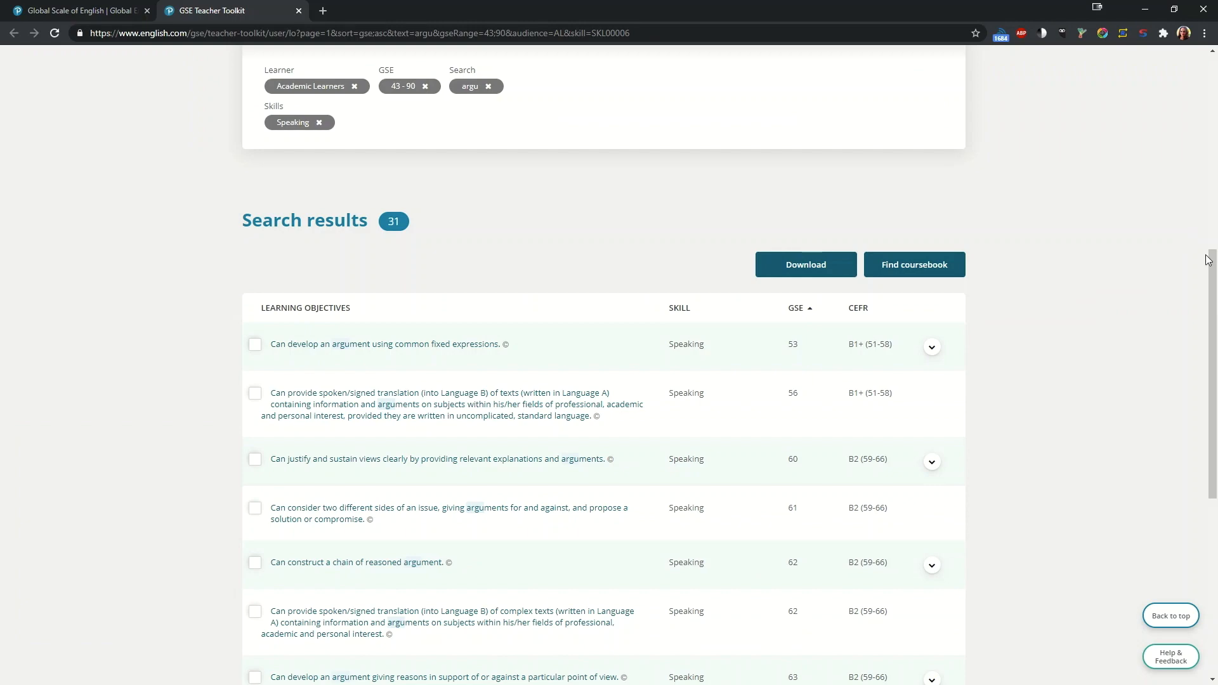
pyautogui.moveTo(1212, 266); pyautogui.dragTo(1200, 295)
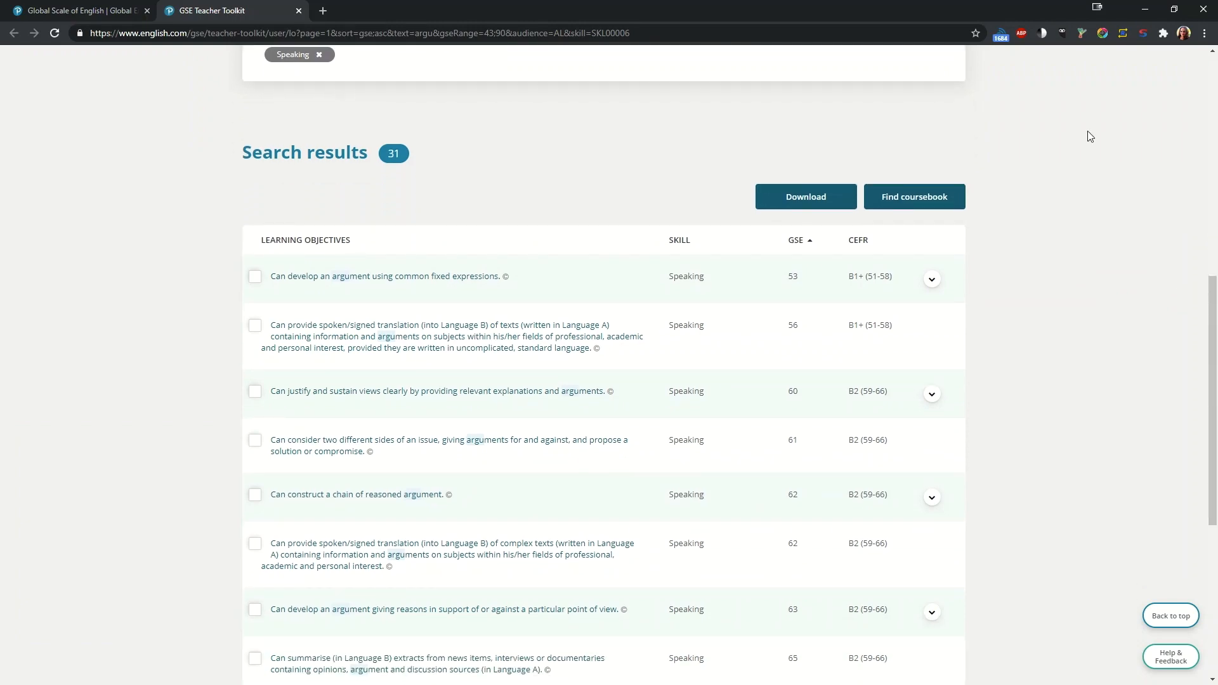
pyautogui.scroll(5, 1088, 131)
pyautogui.hscroll(-4, 1088, 130)
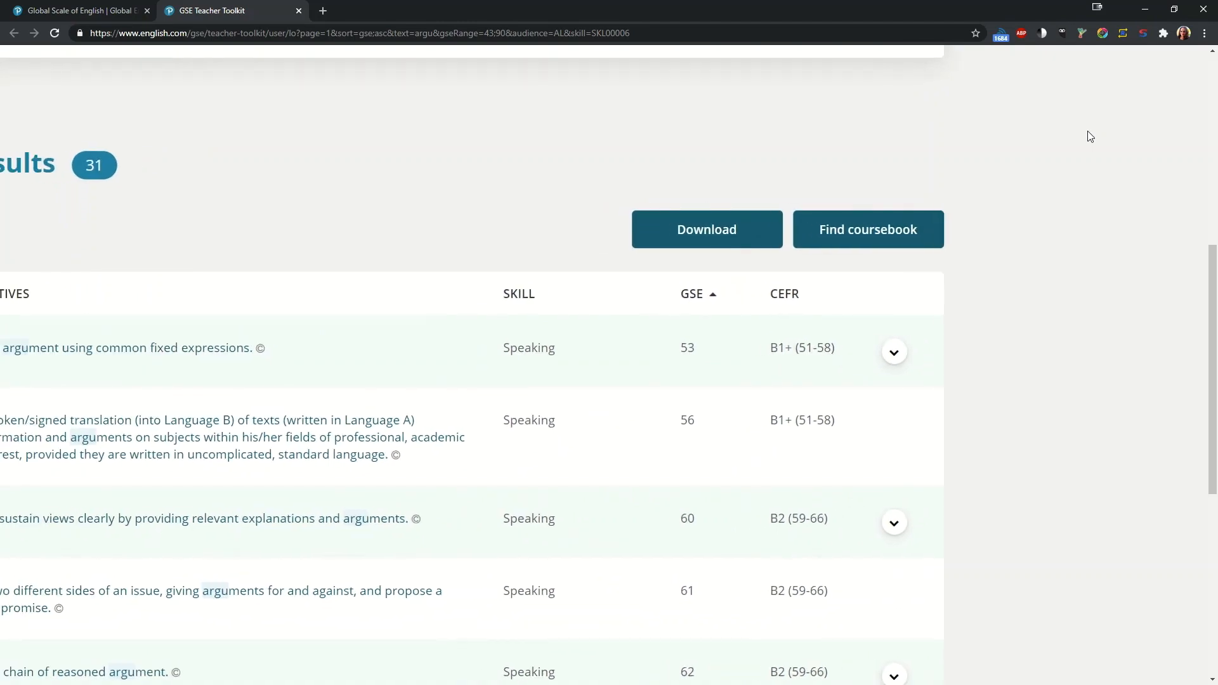
pyautogui.scroll(-1, 1087, 131)
pyautogui.scroll(-1, 1087, 131)
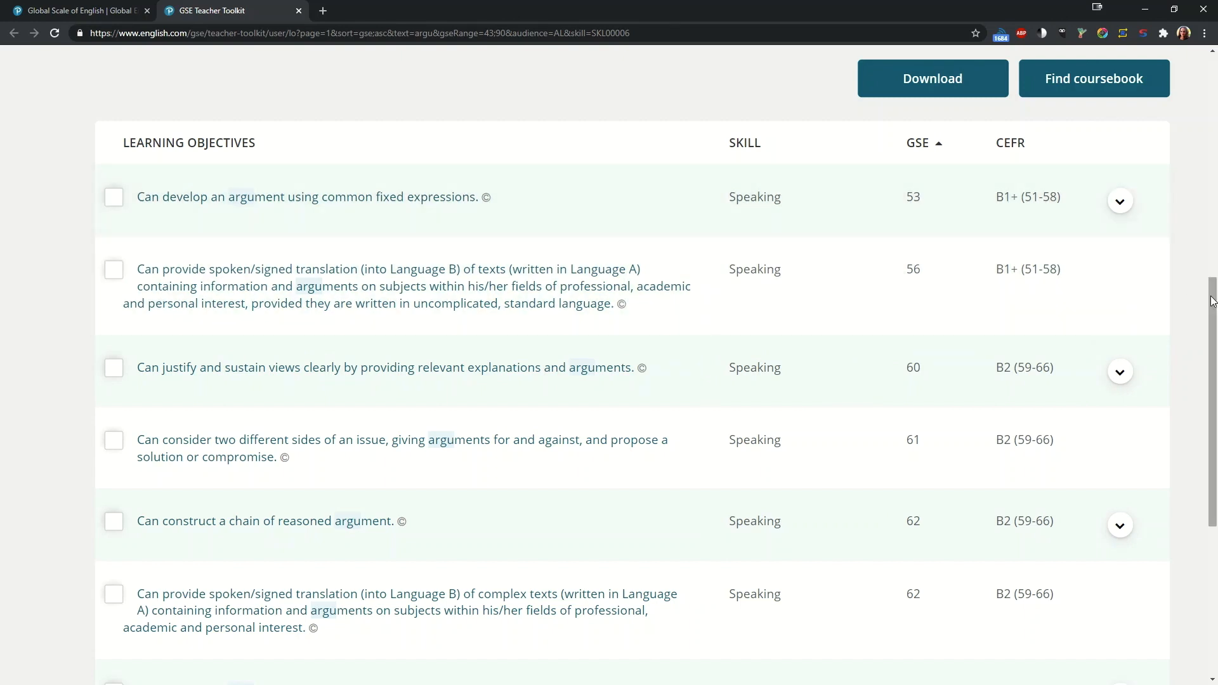
pyautogui.moveTo(1213, 303); pyautogui.dragTo(1215, 342)
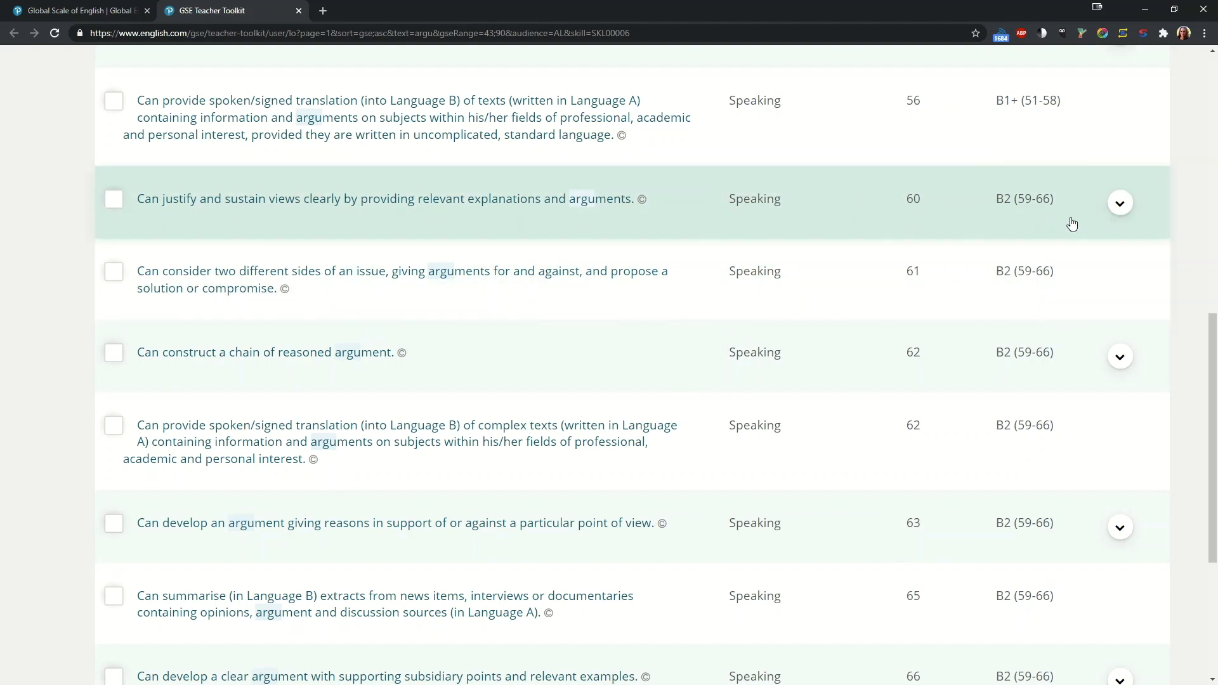
pyautogui.moveTo(1209, 358); pyautogui.dragTo(1213, 370)
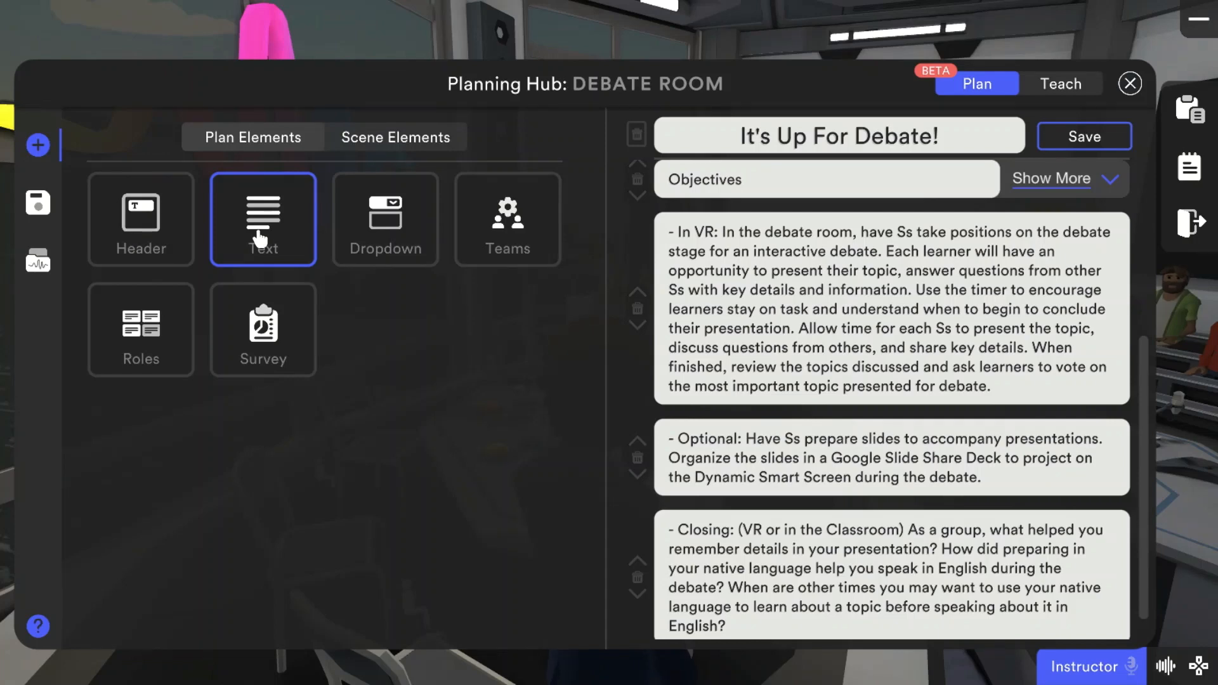
# Step: In the Planning Hub, fill the Objectives dropdown with the GSE 60 and 63 speaking objectives and "Students will be able to"
pyautogui.click(1118, 189)
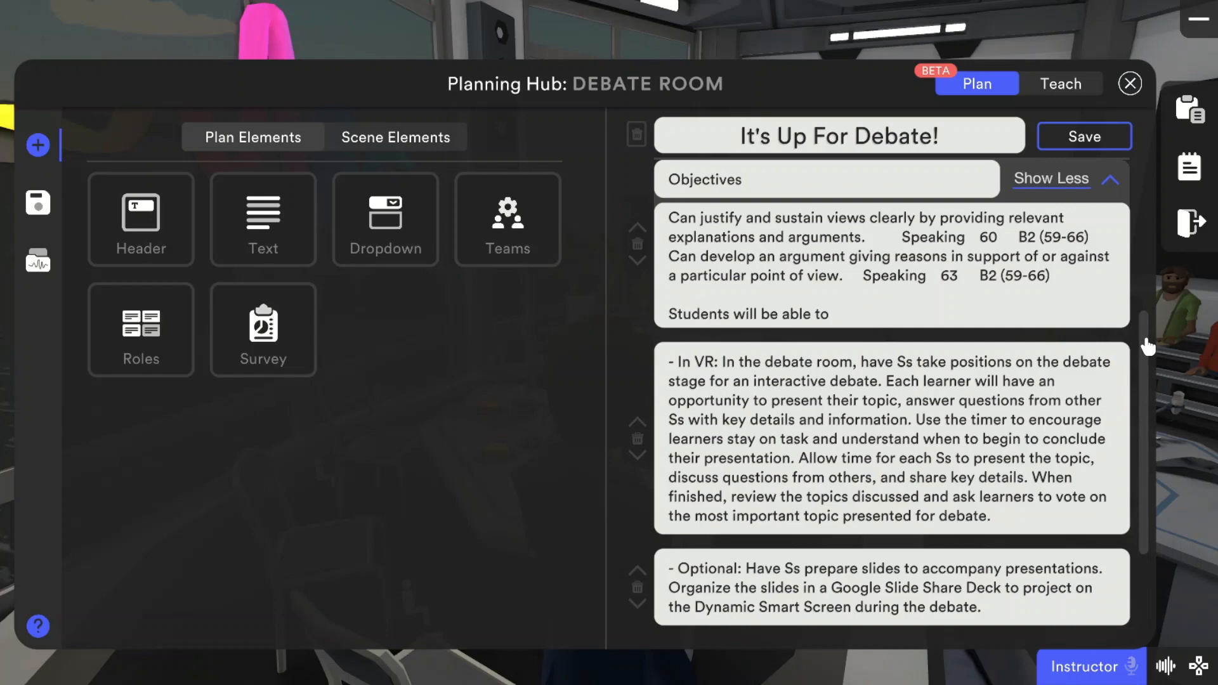
pyautogui.moveTo(1148, 347); pyautogui.dragTo(1131, 193)
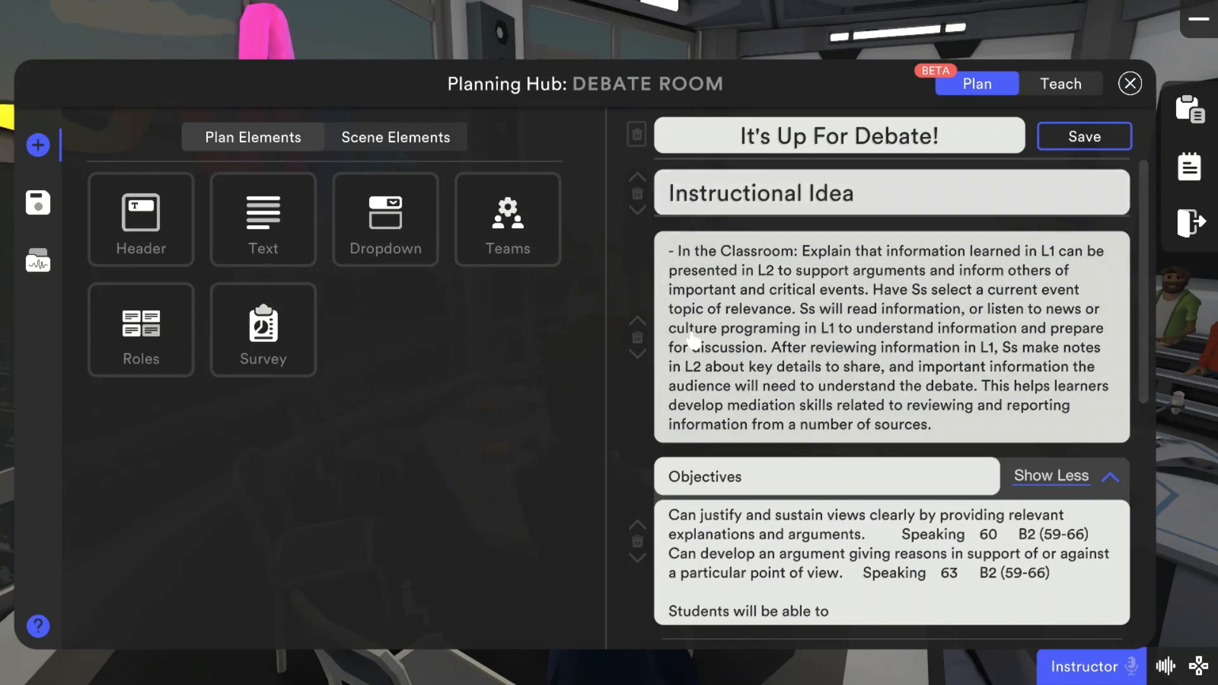
# Step: Move the "In the Classroom" text block below the Objectives dropdown and collapse the dropdown
pyautogui.click(638, 353)
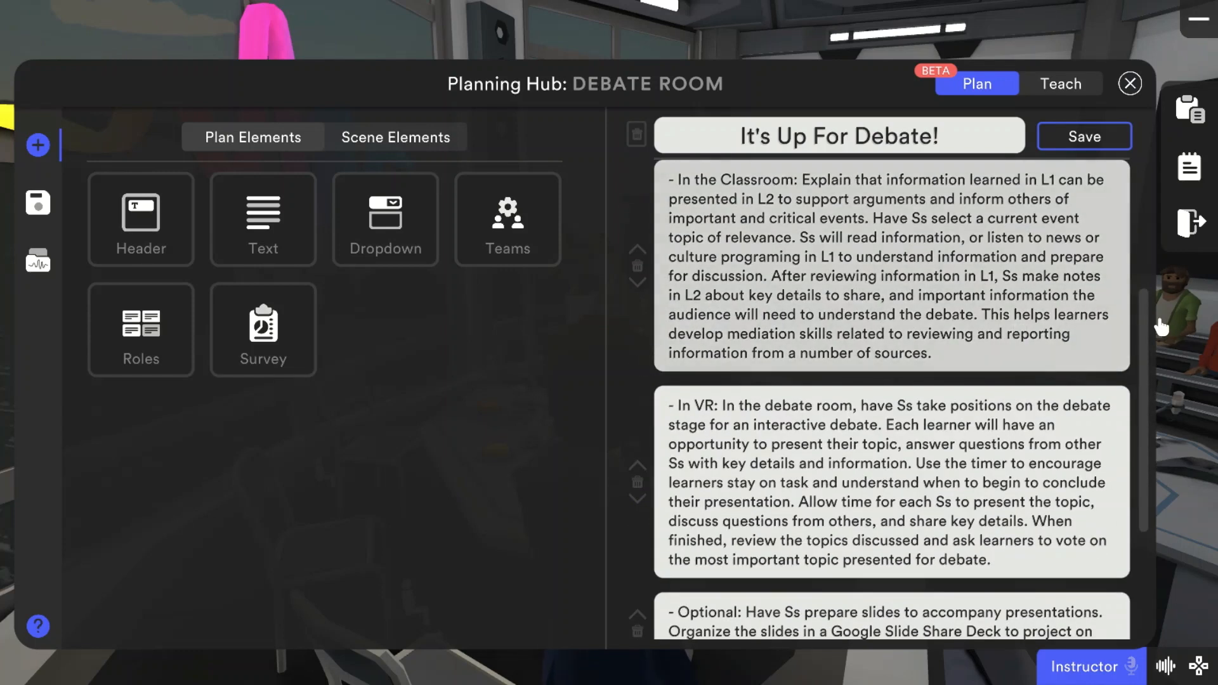
pyautogui.moveTo(1144, 336); pyautogui.dragTo(1142, 203)
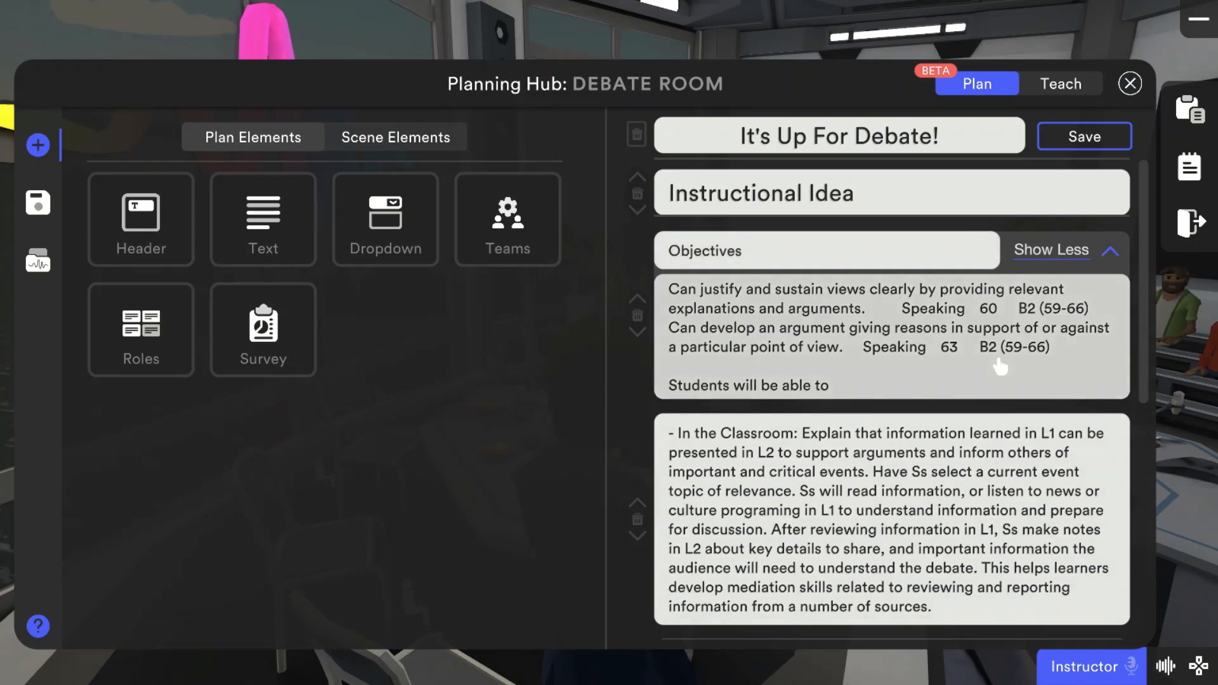
pyautogui.click(1106, 251)
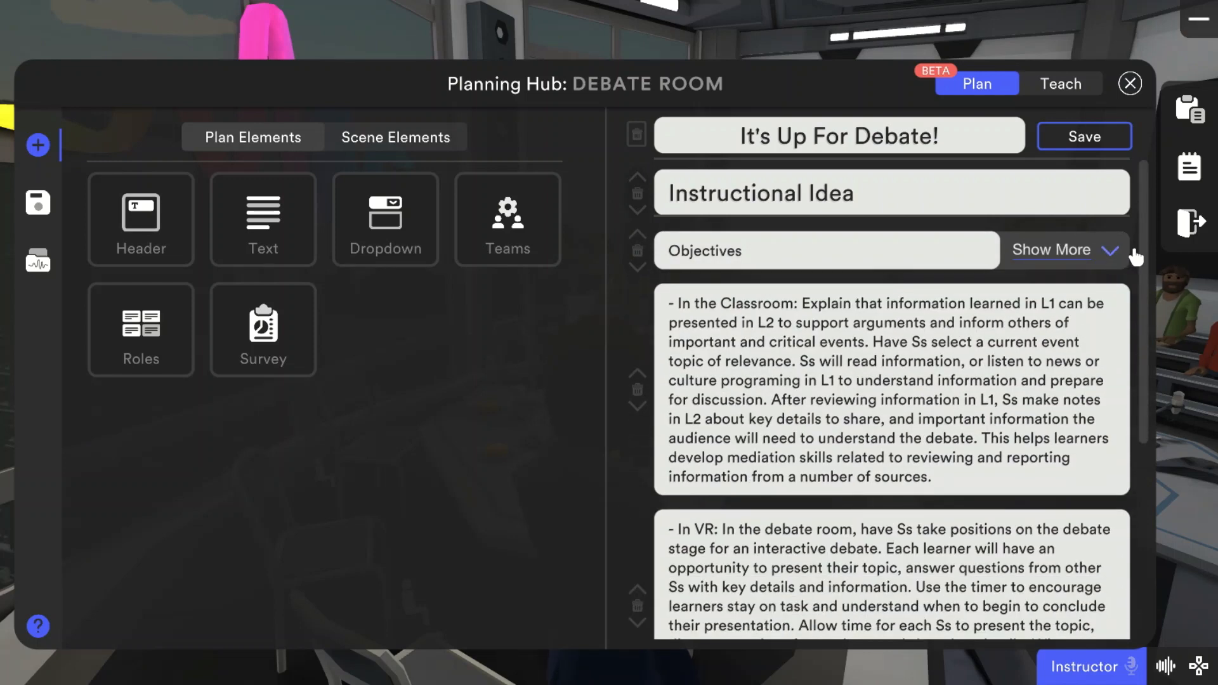
pyautogui.scroll(-2, 1133, 267)
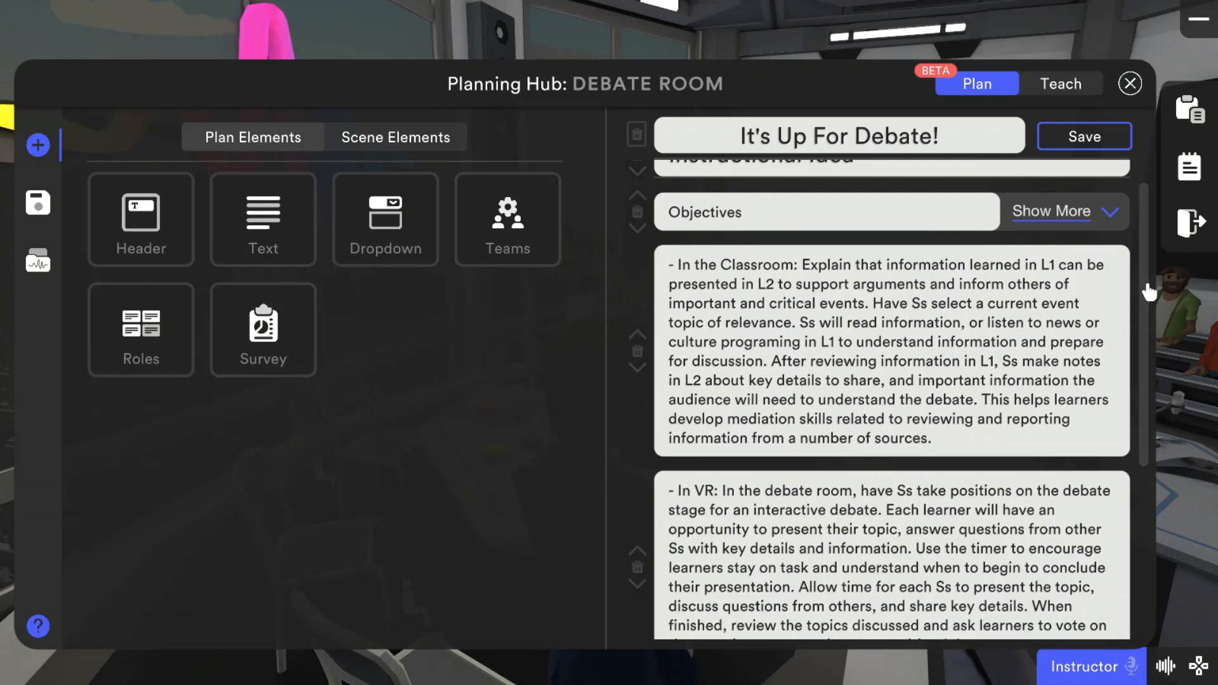
pyautogui.scroll(2, 1148, 294)
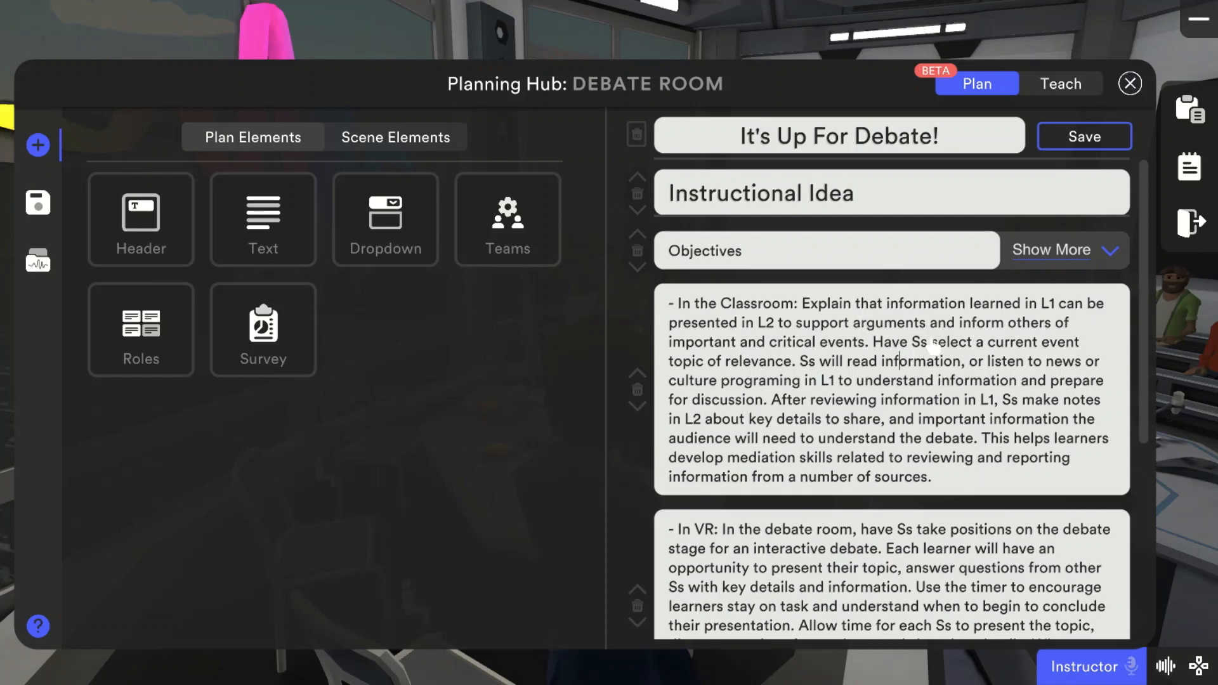
# Step: Split the "In the Classroom" text after "critical events." so that "Have Ss select" starts a new paragraph after a blank line
pyautogui.click(872, 343)
pyautogui.press('Return')
pyautogui.press('Return')
pyautogui.scroll(-2, 872, 347)
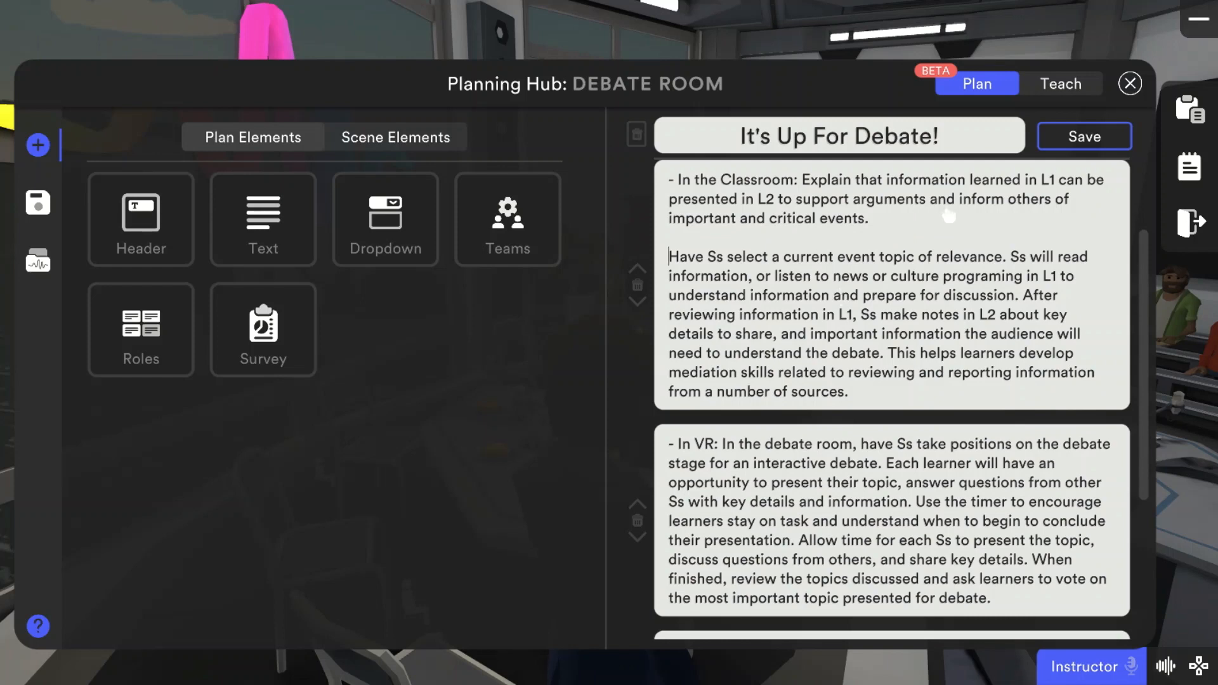
# Step: Replace the opening "In the Classroom" sentence with "Prepare my students for a debate, by providing the"
pyautogui.moveTo(809, 186); pyautogui.dragTo(872, 220)
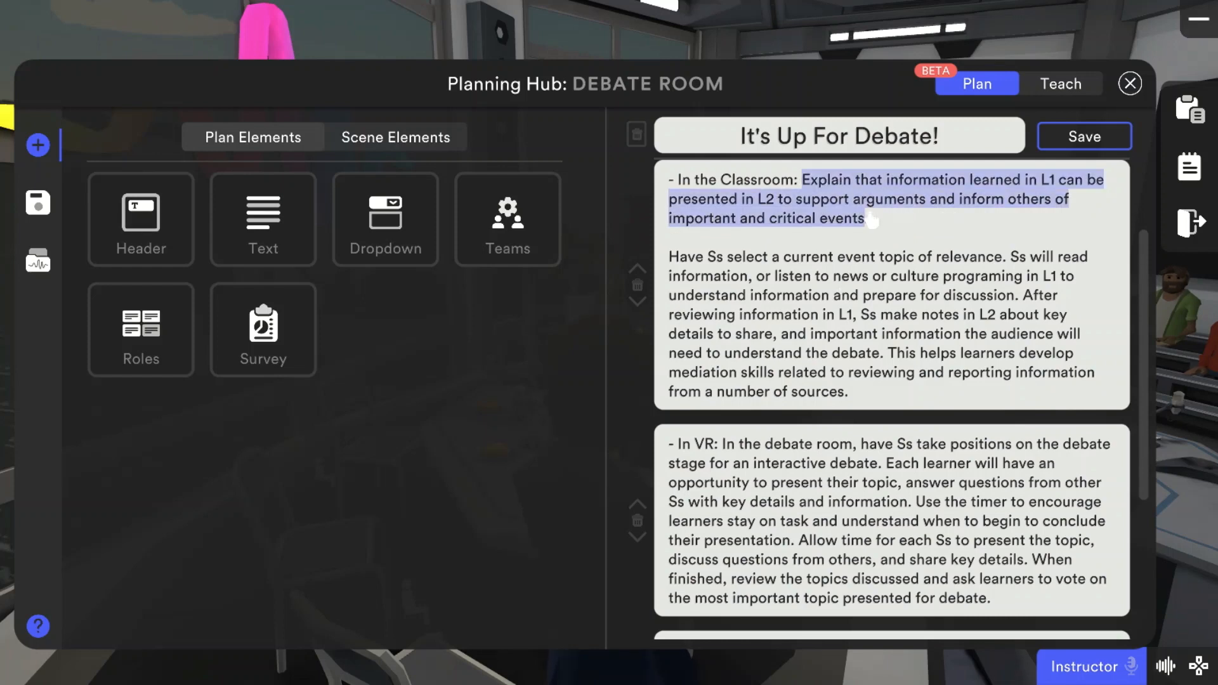
pyautogui.click(872, 220)
pyautogui.moveTo(870, 219); pyautogui.dragTo(814, 193)
pyautogui.press('BackSpace')
pyautogui.press('BackSpace')
pyautogui.write('Prepare')
pyautogui.press('BackSpace')
pyautogui.press('BackSpace')
pyautogui.press('BackSpace')
pyautogui.press('BackSpace')
pyautogui.write('pare')
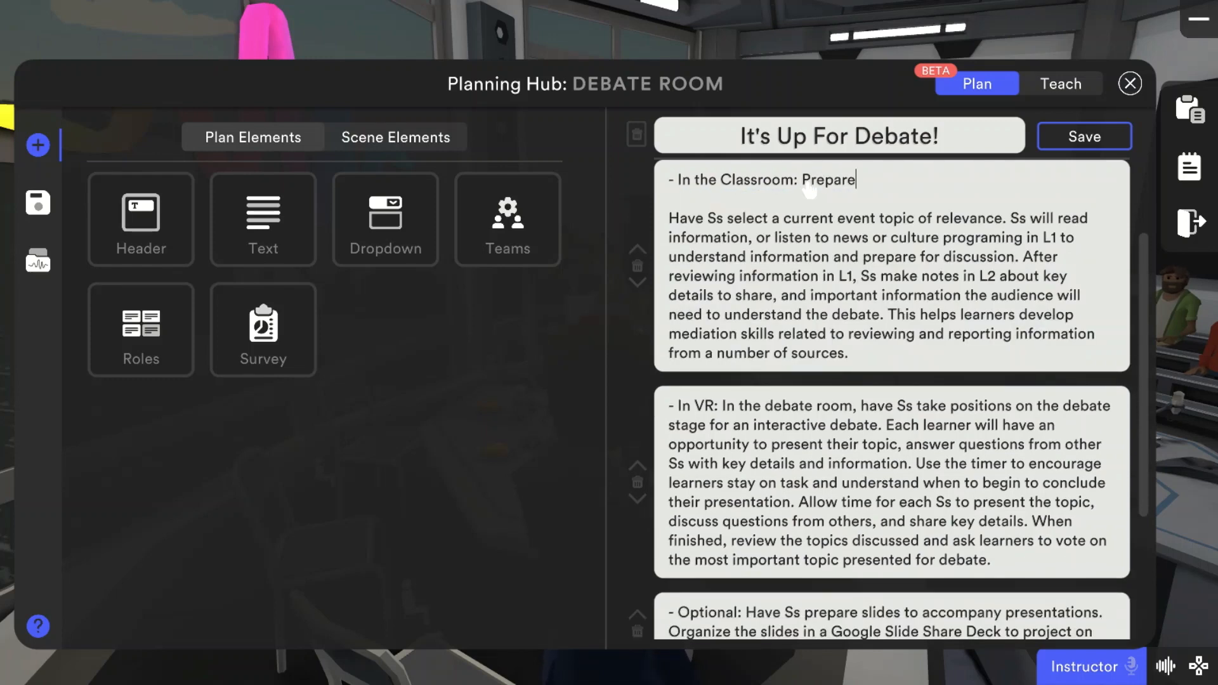
pyautogui.write(' my students for a debate, by providing the t')
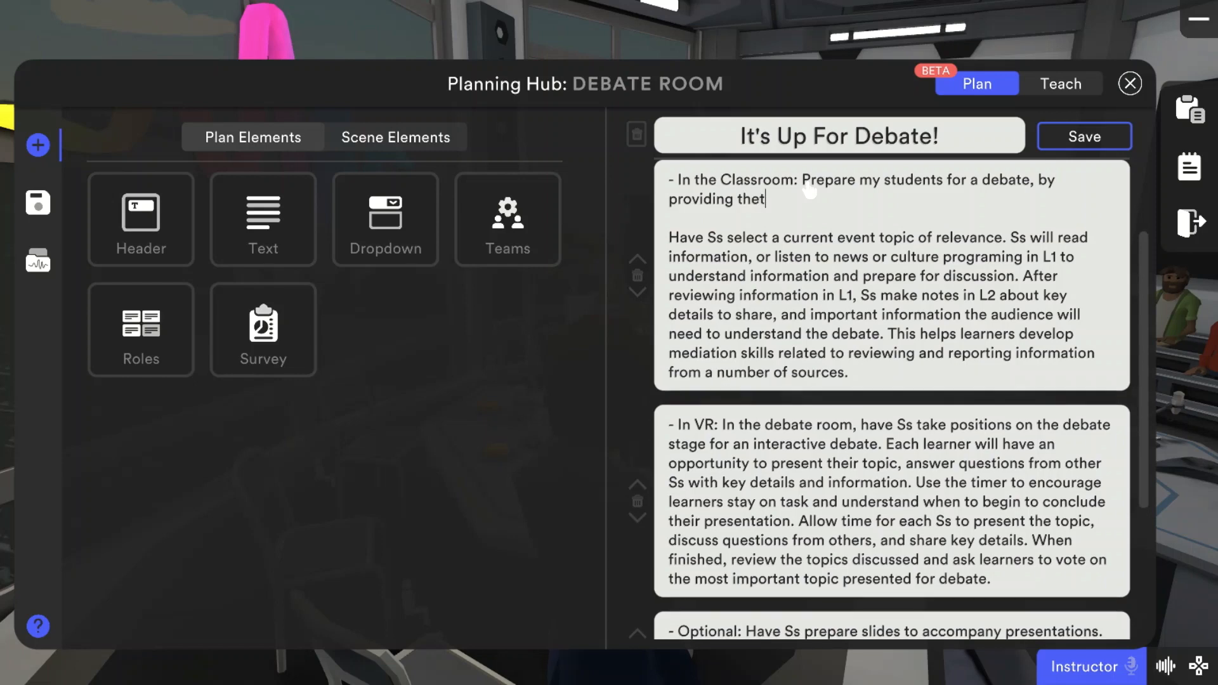
pyautogui.write('opc')
# Step: Extend the new classroom sentence with wording about various topics and add line breaks after it
pyautogui.press('BackSpace')
pyautogui.press('BackSpace')
pyautogui.press('BackSpace')
pyautogui.write('various toip')
pyautogui.write('c')
pyautogui.press('BackSpace')
pyautogui.press('BackSpace')
pyautogui.press('BackSpace')
pyautogui.write('p')
pyautogui.press('Return')
pyautogui.press('Return')
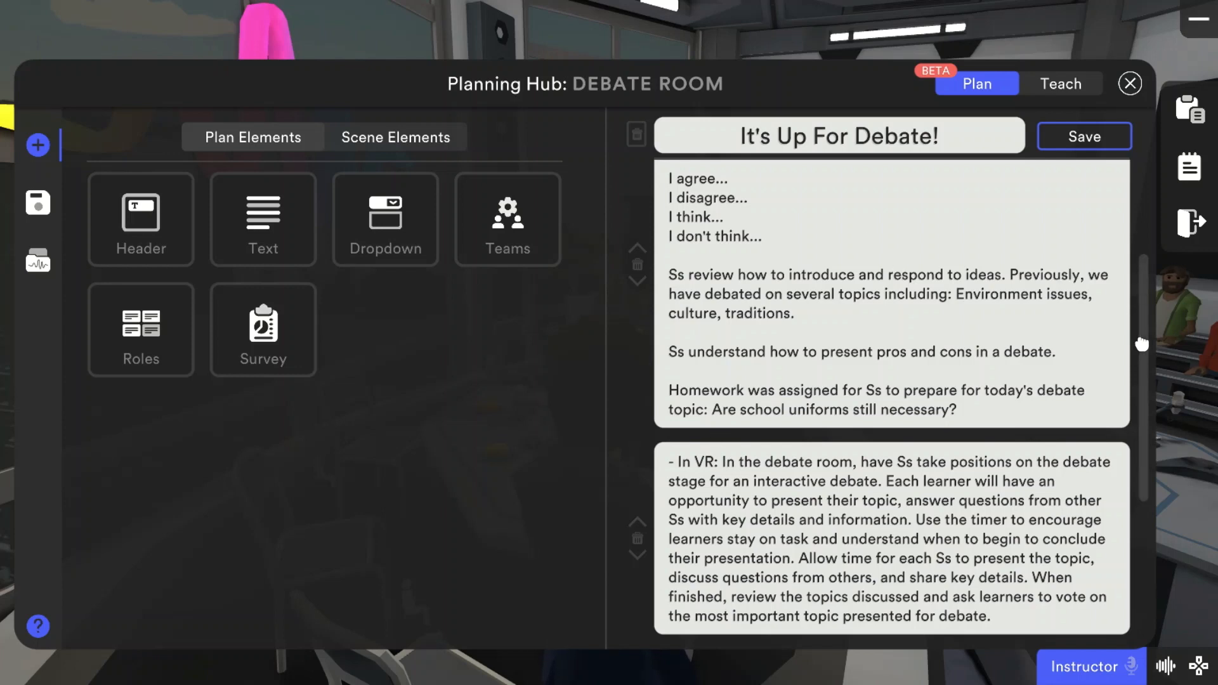
# Step: Replace "have" with "assign" in the first sentence of the "In VR" text block
pyautogui.moveTo(1145, 316); pyautogui.dragTo(1144, 353)
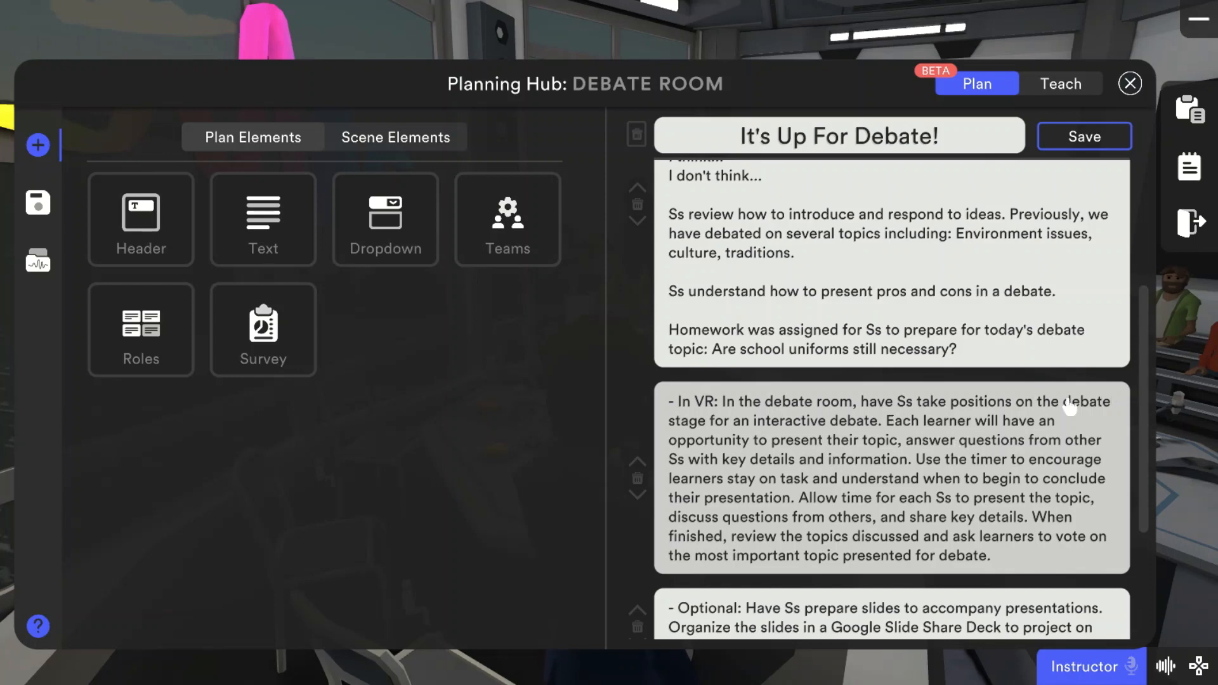
pyautogui.click(1015, 402)
pyautogui.click(887, 404)
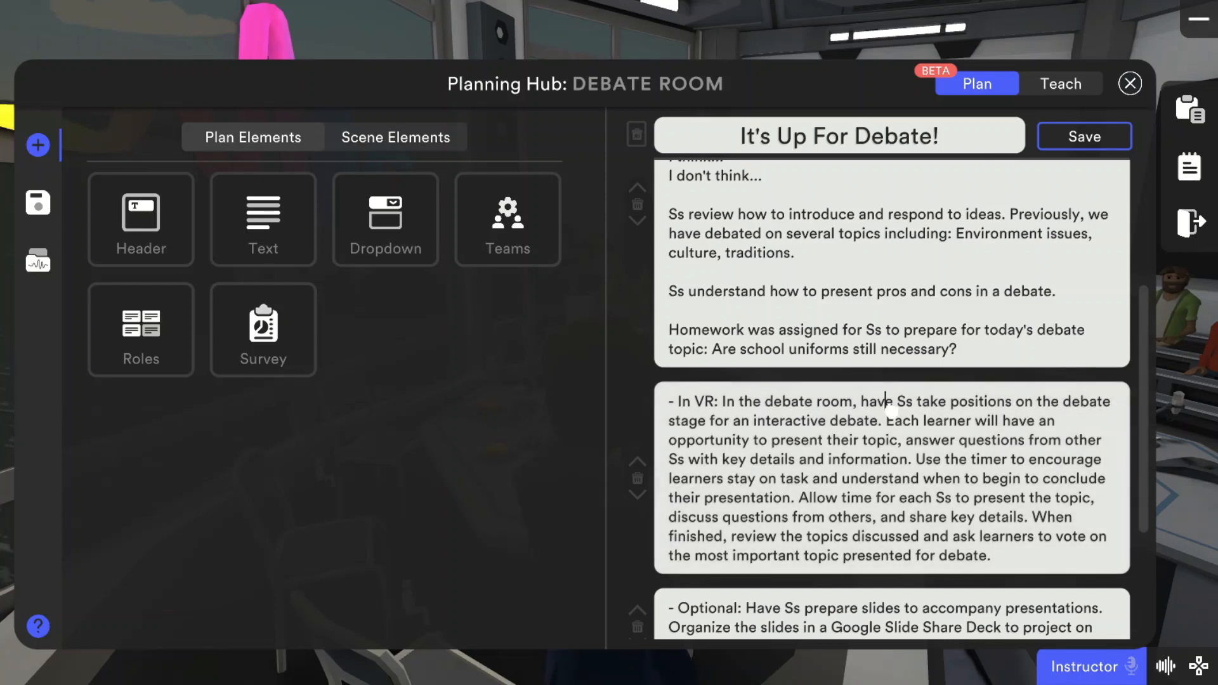
pyautogui.press('BackSpace')
pyautogui.press('BackSpace')
pyautogui.press('BackSpace')
pyautogui.press('Delete')
pyautogui.press('Delete')
pyautogui.write('assign')
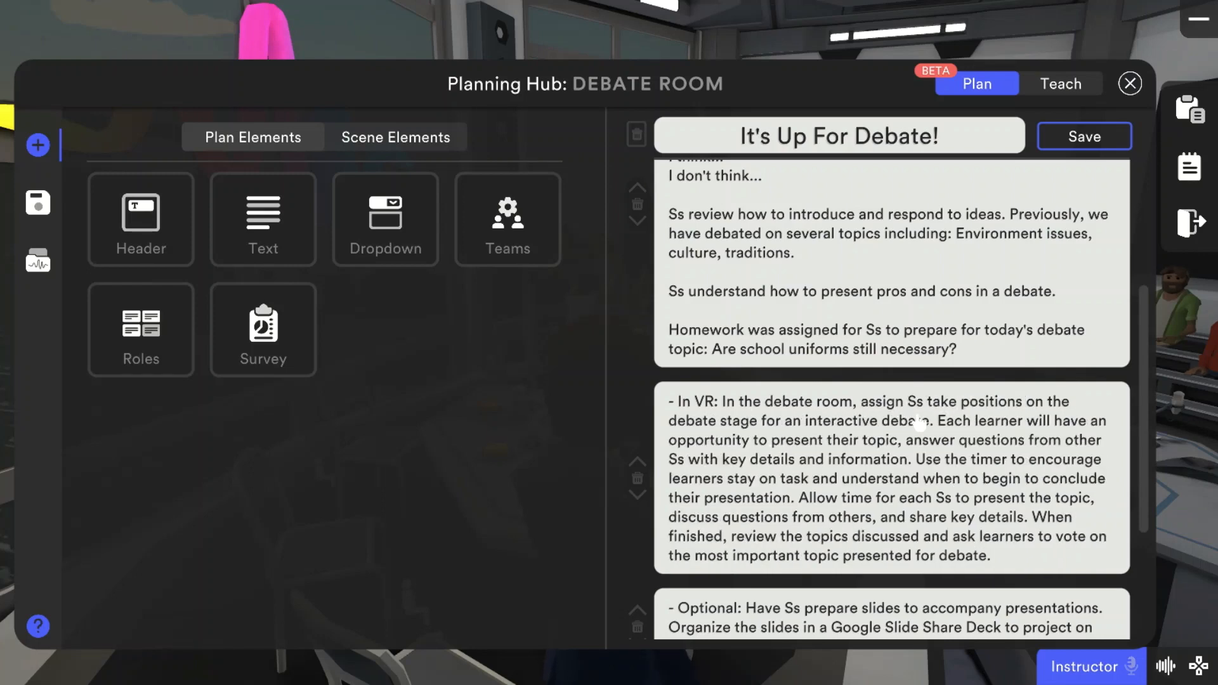
# Step: Separate the "Each learner will have an opportunity" sentence from the "In VR" opening with blank lines
pyautogui.click(939, 422)
pyautogui.press('Return')
pyautogui.press('Return')
pyautogui.press('Return')
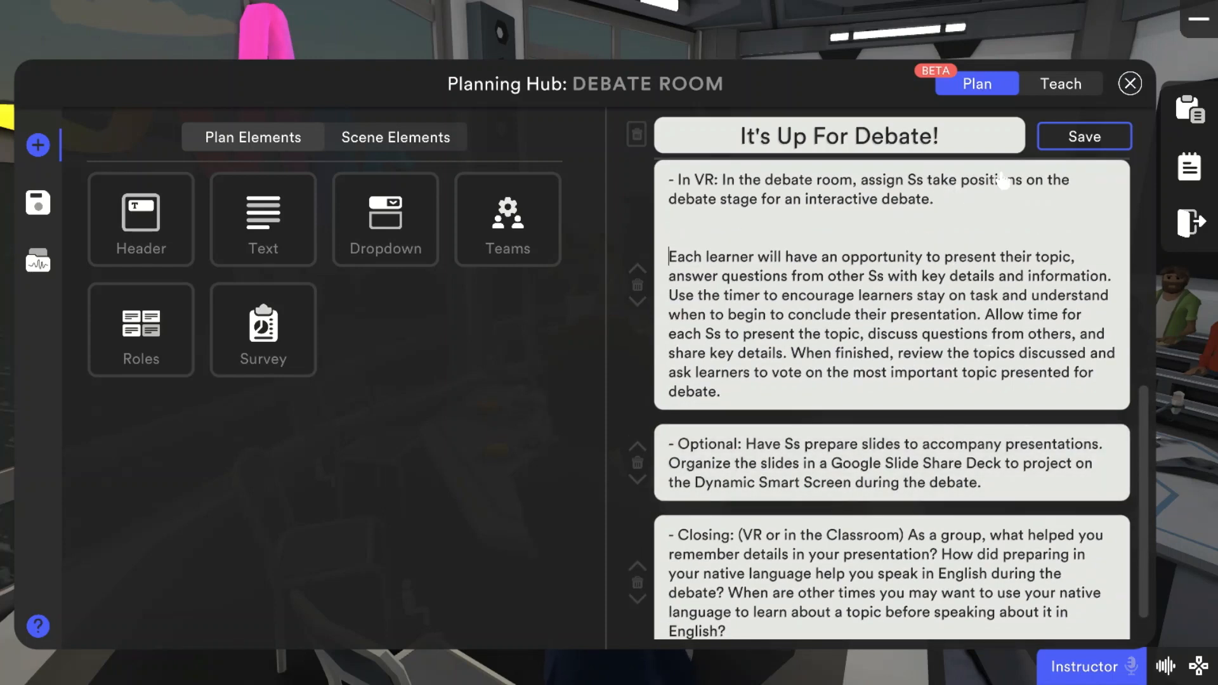
# Step: Delete the word "take" so the "In VR" opening reads "assign Ss positions"
pyautogui.click(955, 184)
pyautogui.press('BackSpace')
pyautogui.press('BackSpace')
pyautogui.press('BackSpace')
pyautogui.press('BackSpace')
pyautogui.press('BackSpace')
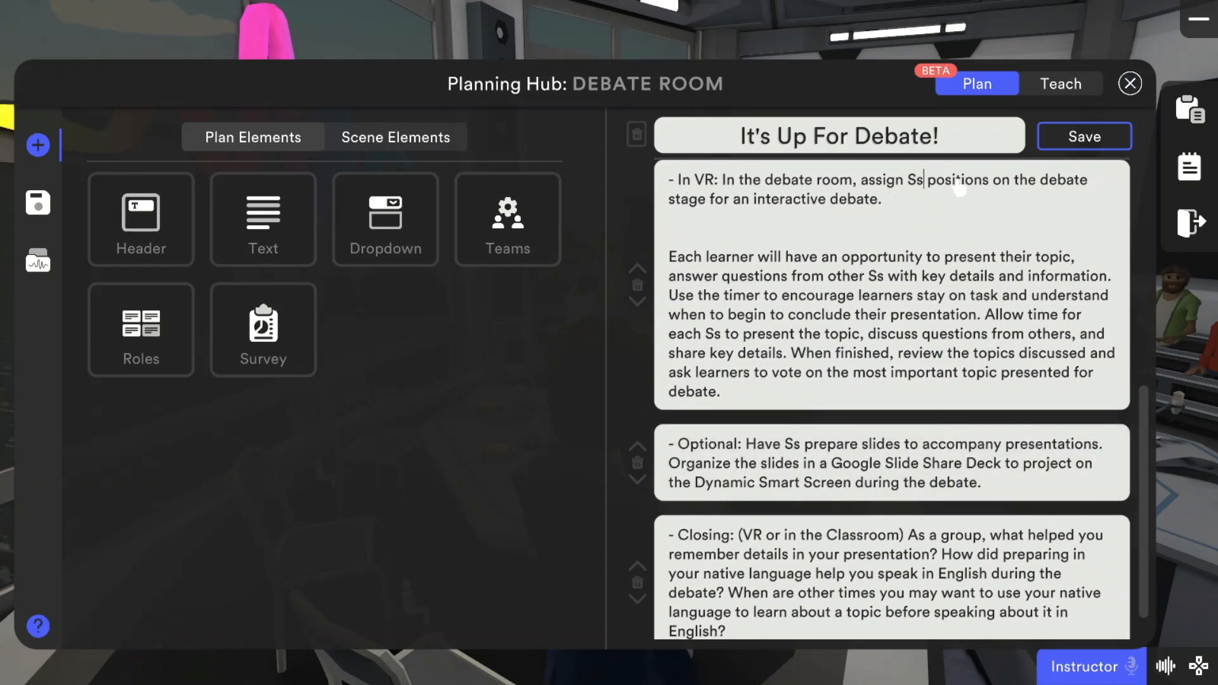
# Step: Replace the rest of the "In VR" opening sentence with "for the debate, place Ss in teams." and start a new line
pyautogui.moveTo(1013, 201); pyautogui.dragTo(994, 189)
pyautogui.write('for the debate, ')
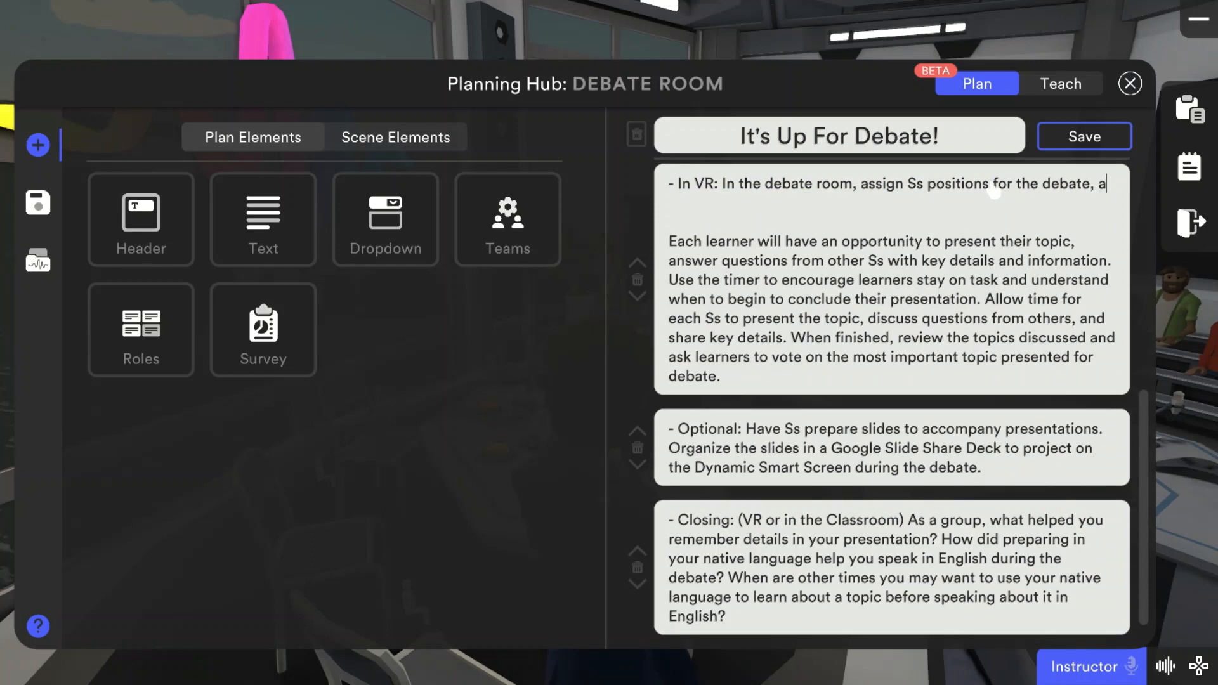
pyautogui.write('place them in')
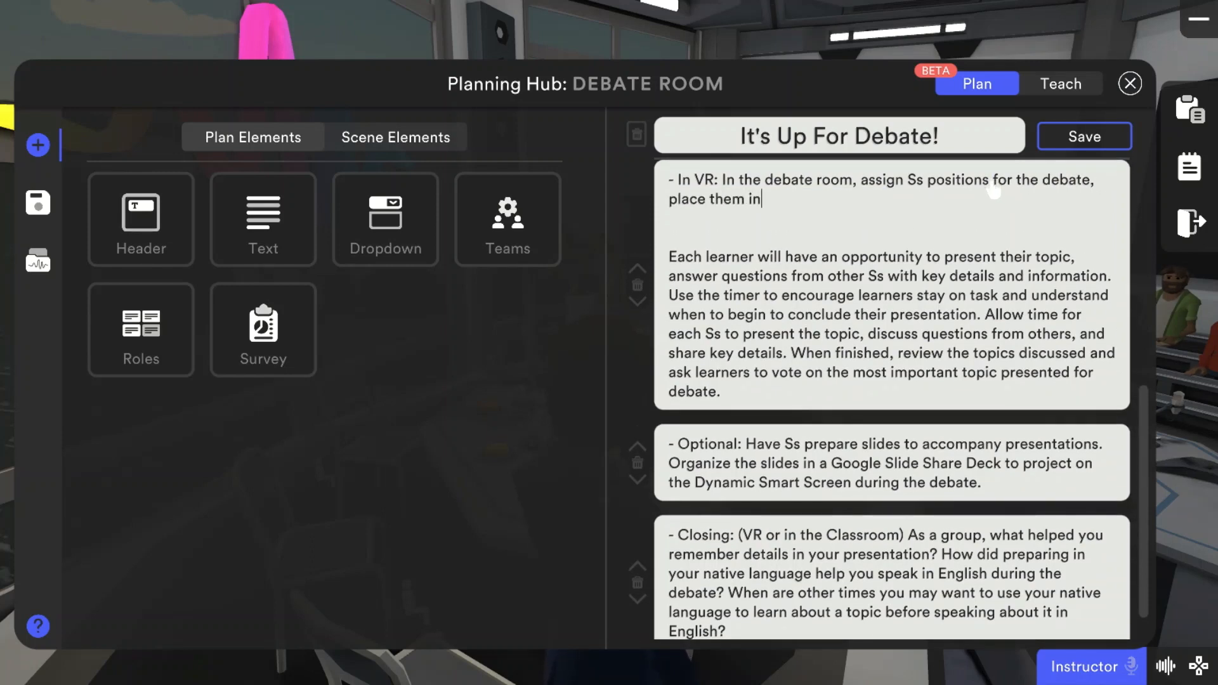
pyautogui.press('BackSpace')
pyautogui.press('BackSpace')
pyautogui.press('BackSpace')
pyautogui.press('BackSpace')
pyautogui.write('Ss in teams.')
pyautogui.press('Return')
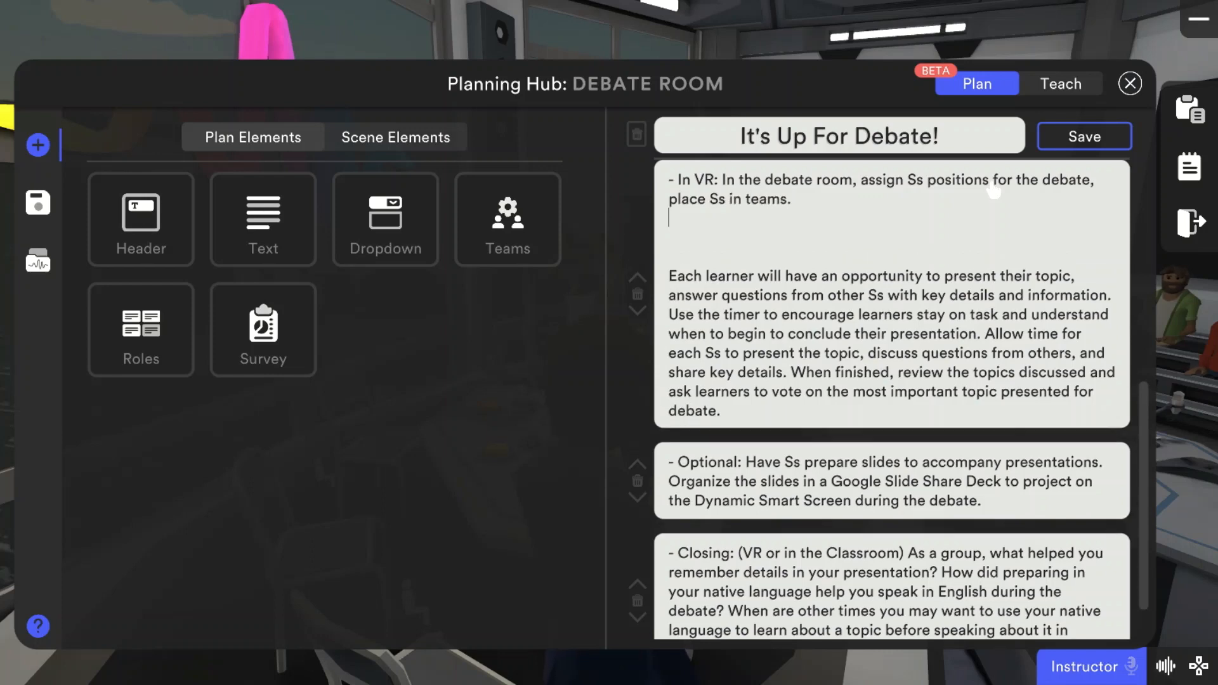
# Step: Add the sentence "There are two teams, a Pro group, and a Con group." below the "In VR" opening
pyautogui.press('Return')
pyautogui.write('There ar')
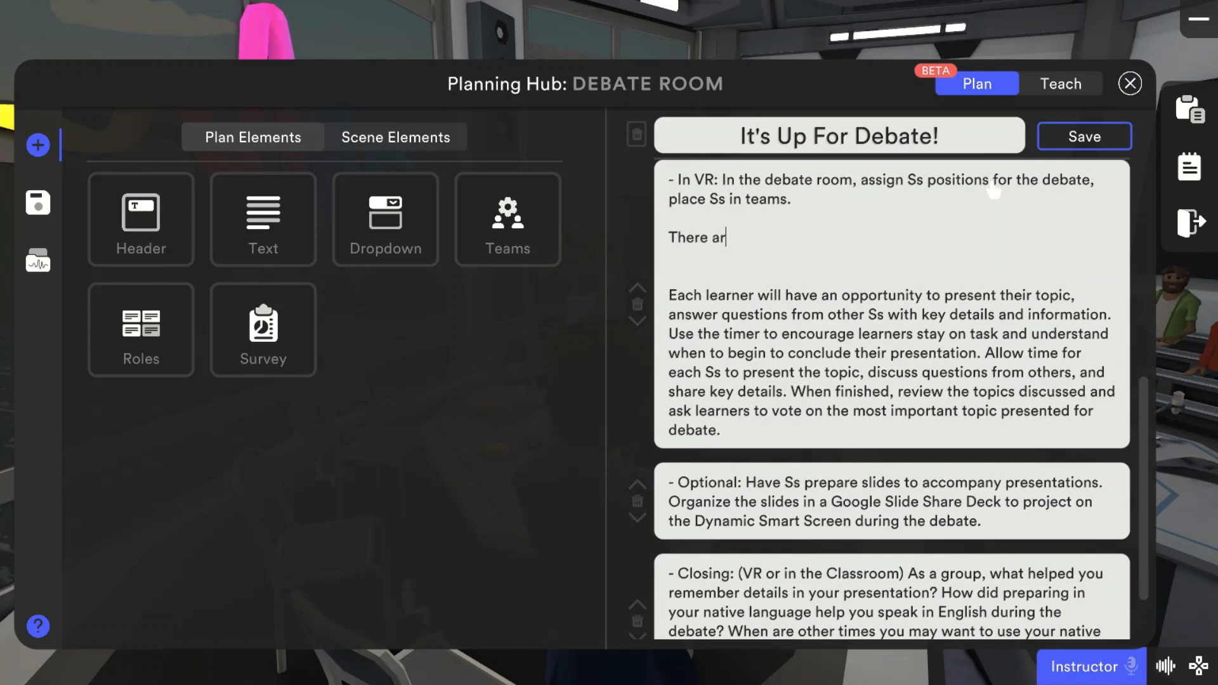
pyautogui.write('e two teams, a P')
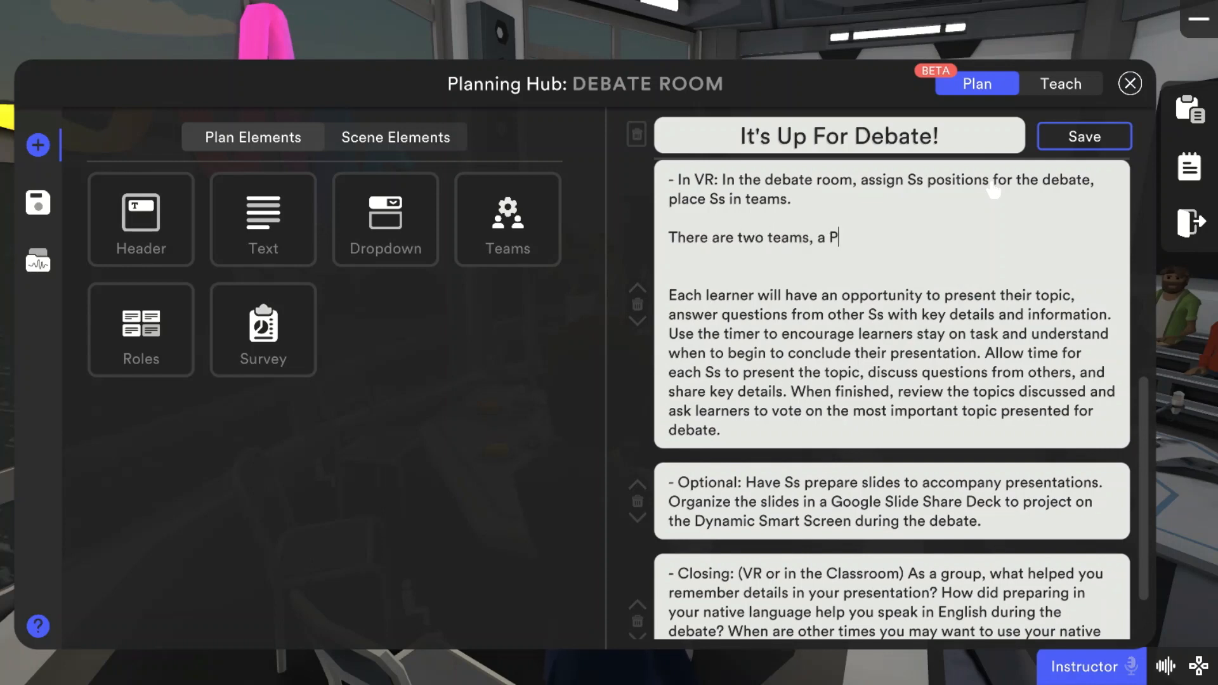
pyautogui.write('ro group, and a Con group.')
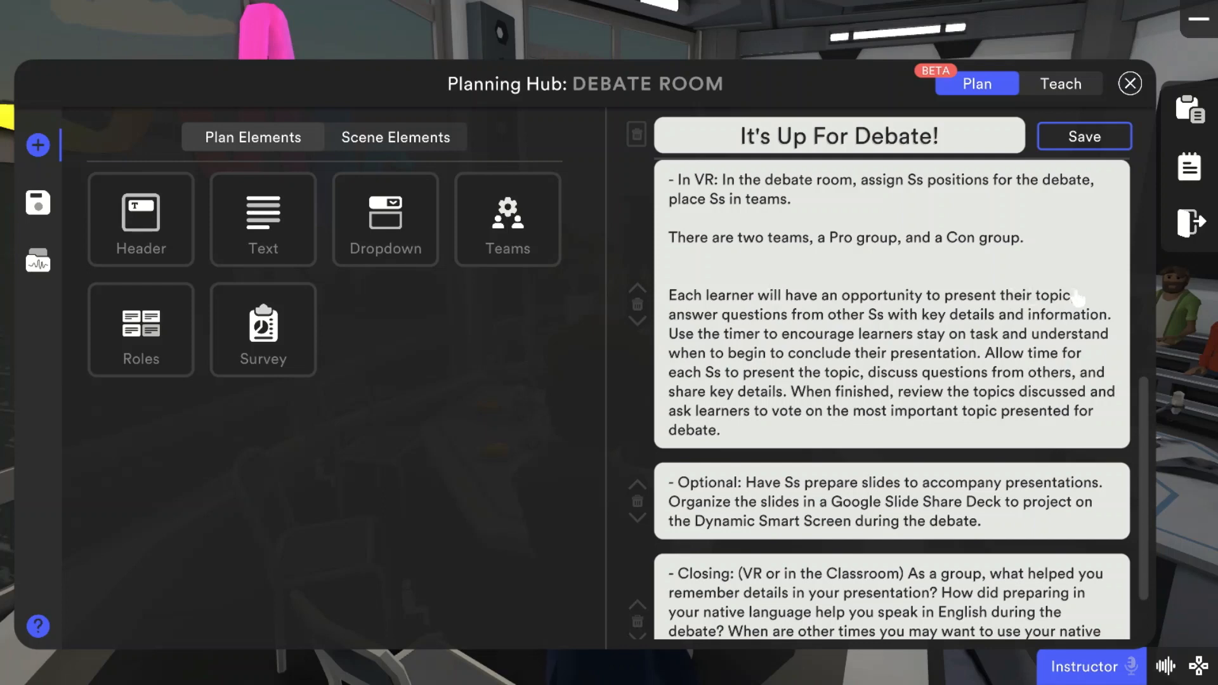
# Step: In the "Each learner" sentence, replace "topic," with "thoughts on school uniforms, and they can" and close up the extra space before "answer"
pyautogui.doubleClick(1047, 298)
pyautogui.press('BackSpace')
pyautogui.write('thoughts on school uniftro')
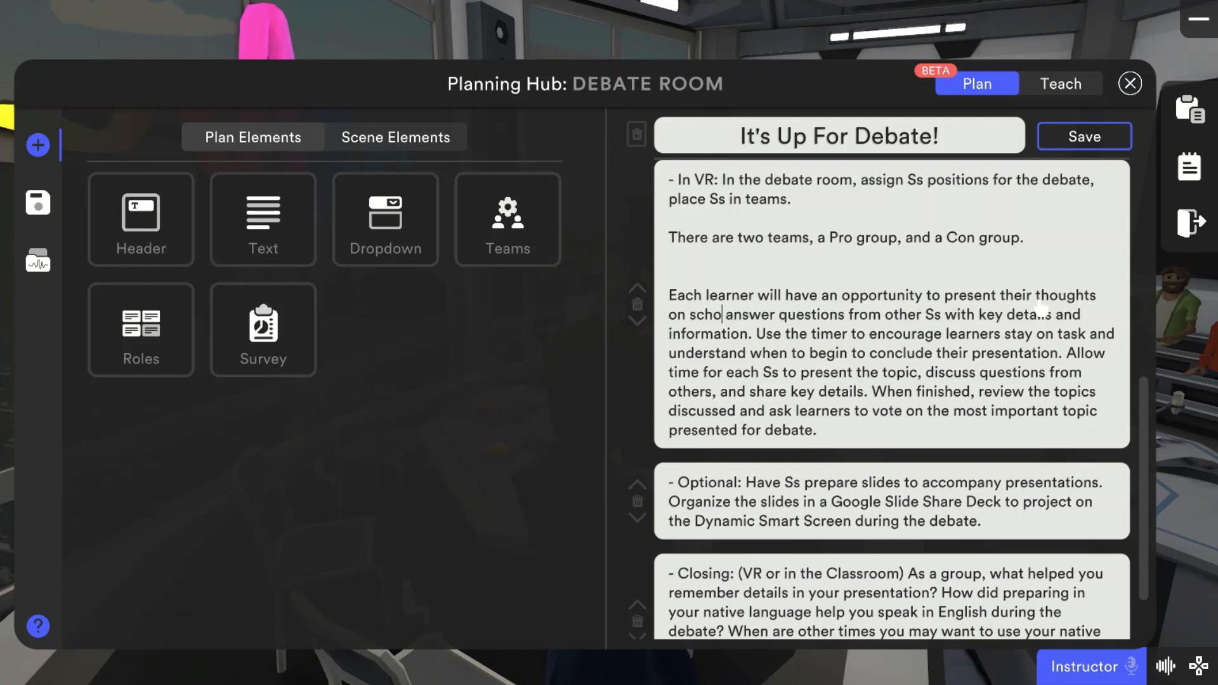
pyautogui.press('BackSpace')
pyautogui.press('BackSpace')
pyautogui.press('BackSpace')
pyautogui.write('orms, and they can')
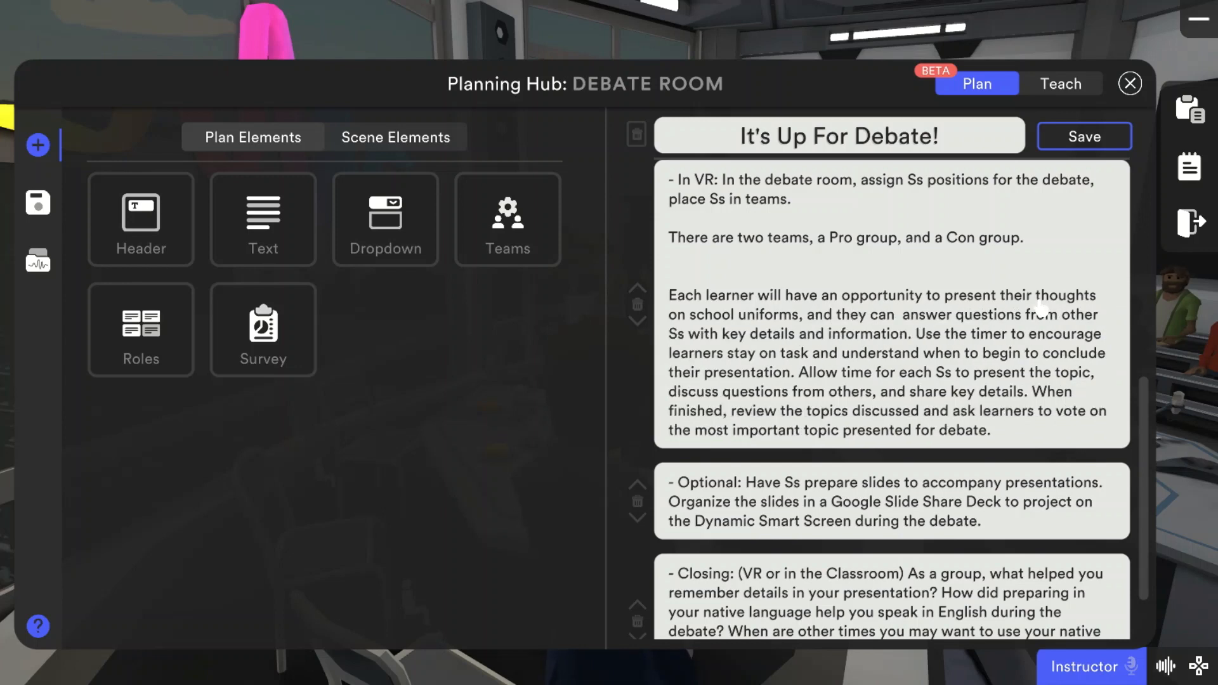
pyautogui.press('BackSpace')
# Step: Reword the "Each learner" sentence to read "answer and respond to questions or comments from other Ss"
pyautogui.click(949, 315)
pyautogui.write('and respond ')
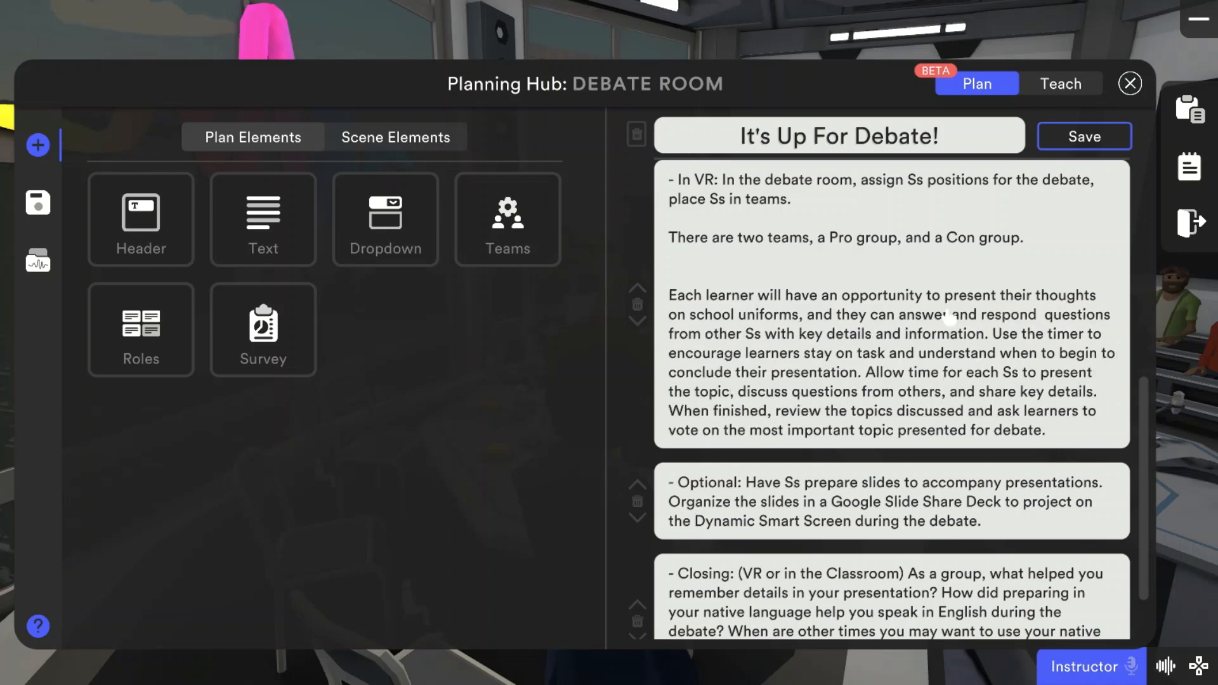
pyautogui.write('to')
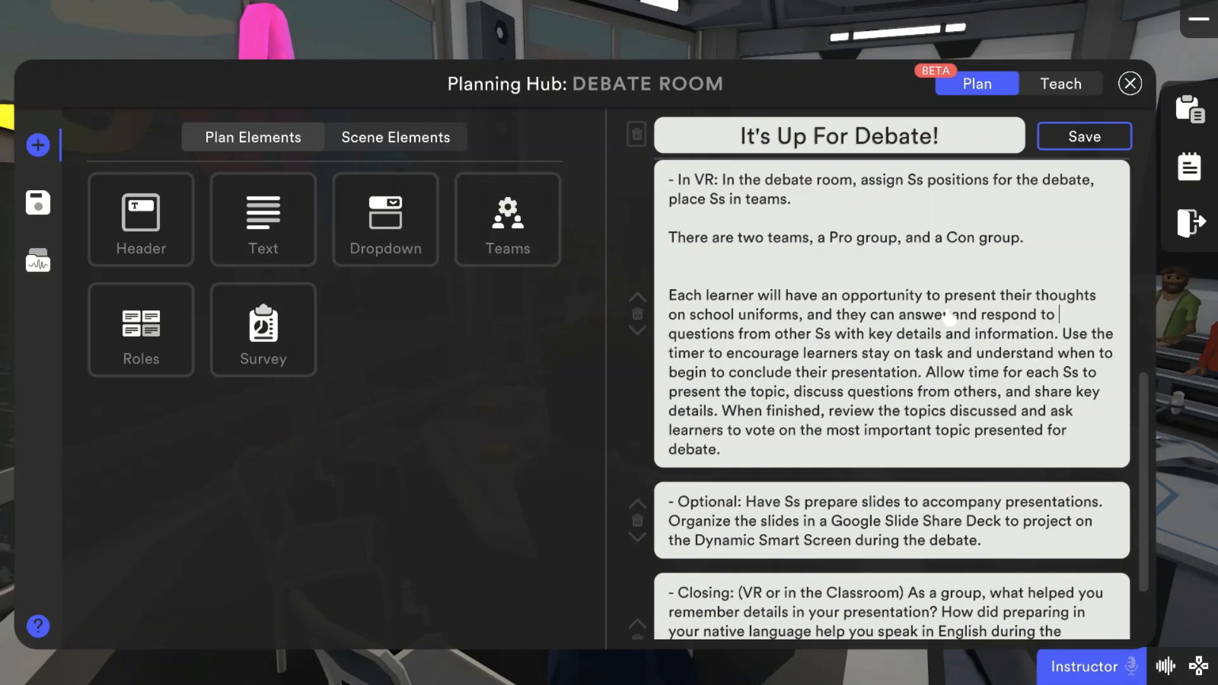
pyautogui.click(739, 333)
pyautogui.write('or comments')
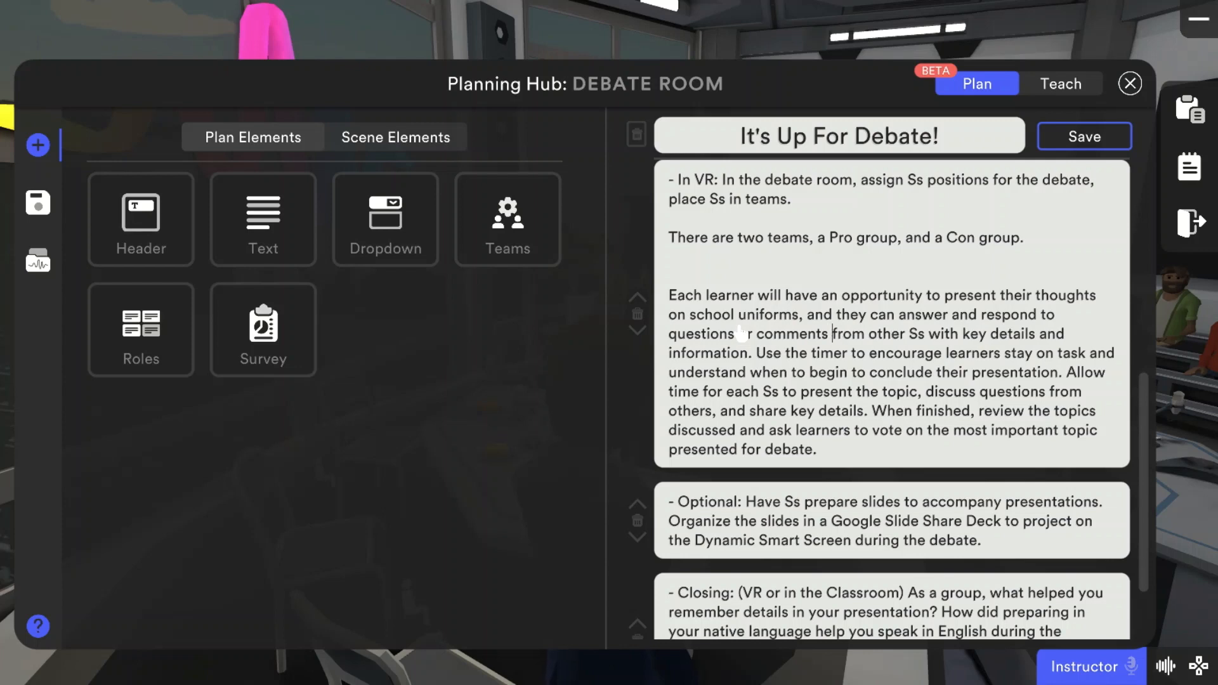
# Step: Expand the Objectives dropdown at the start of the plan to review its speaking objectives
pyautogui.click(756, 353)
pyautogui.moveTo(1149, 431); pyautogui.dragTo(1110, 208)
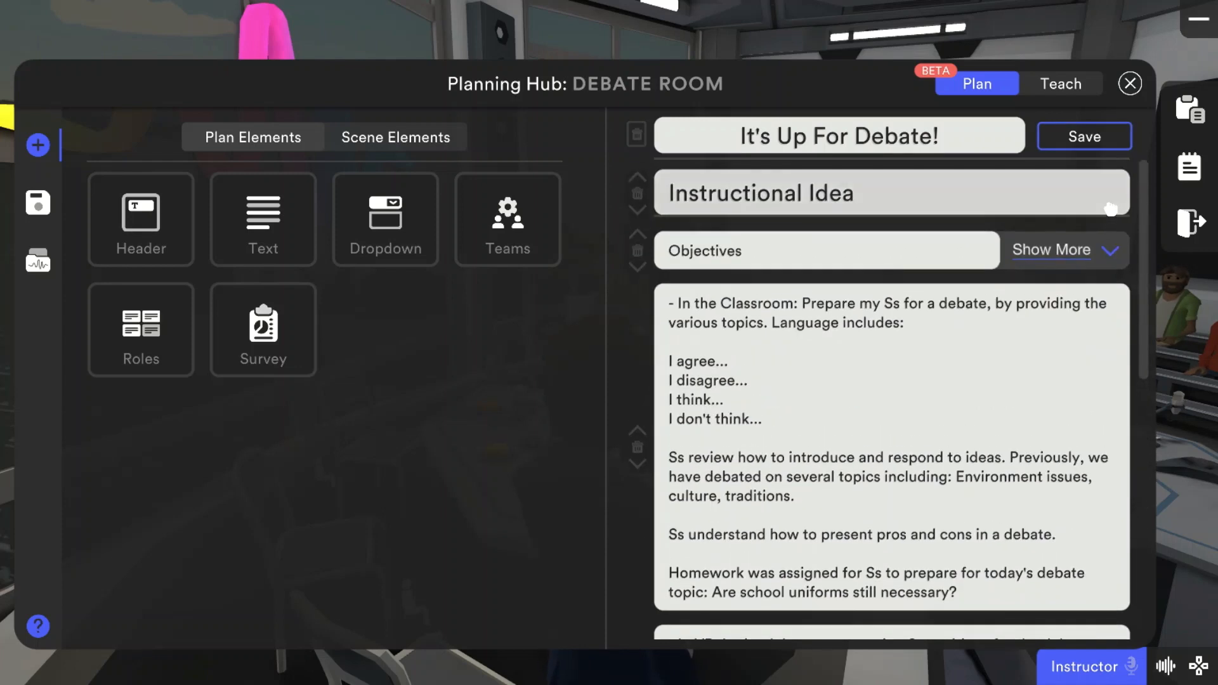
pyautogui.click(1111, 253)
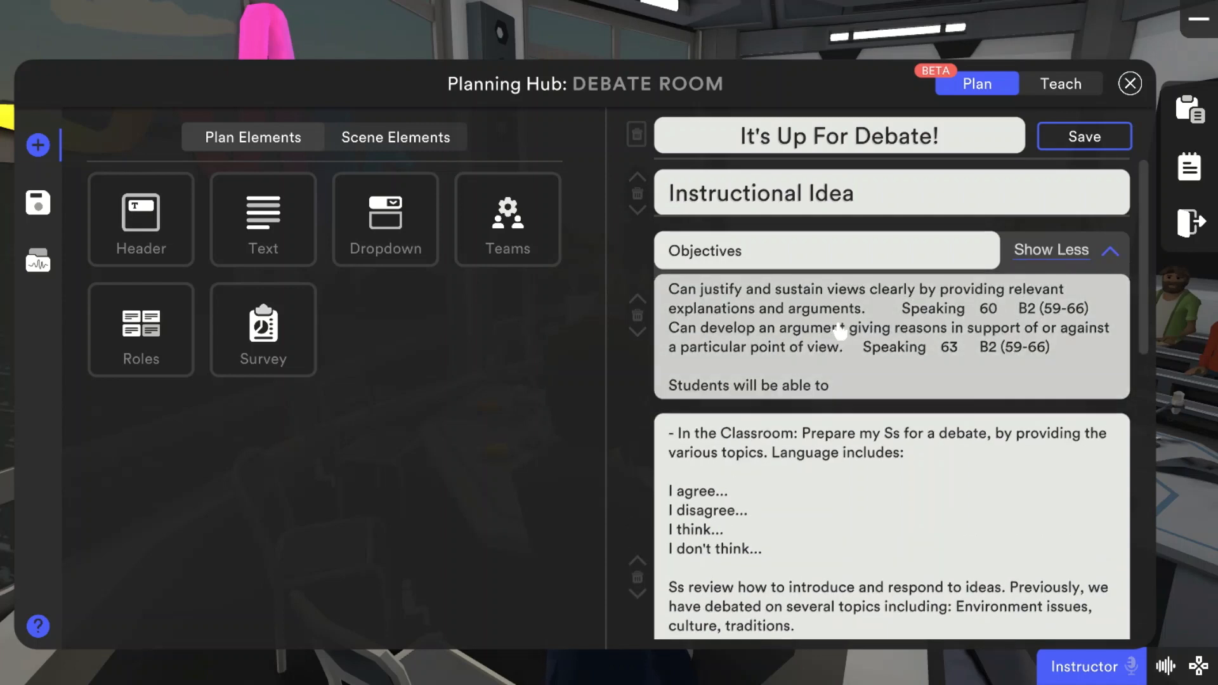
# Step: Remove the extra blank line above "Each learner" and start a new paragraph at "Use the timer"
pyautogui.moveTo(1142, 290); pyautogui.dragTo(1142, 501)
pyautogui.click(1032, 351)
pyautogui.press('BackSpace')
pyautogui.scroll(-2, 1032, 351)
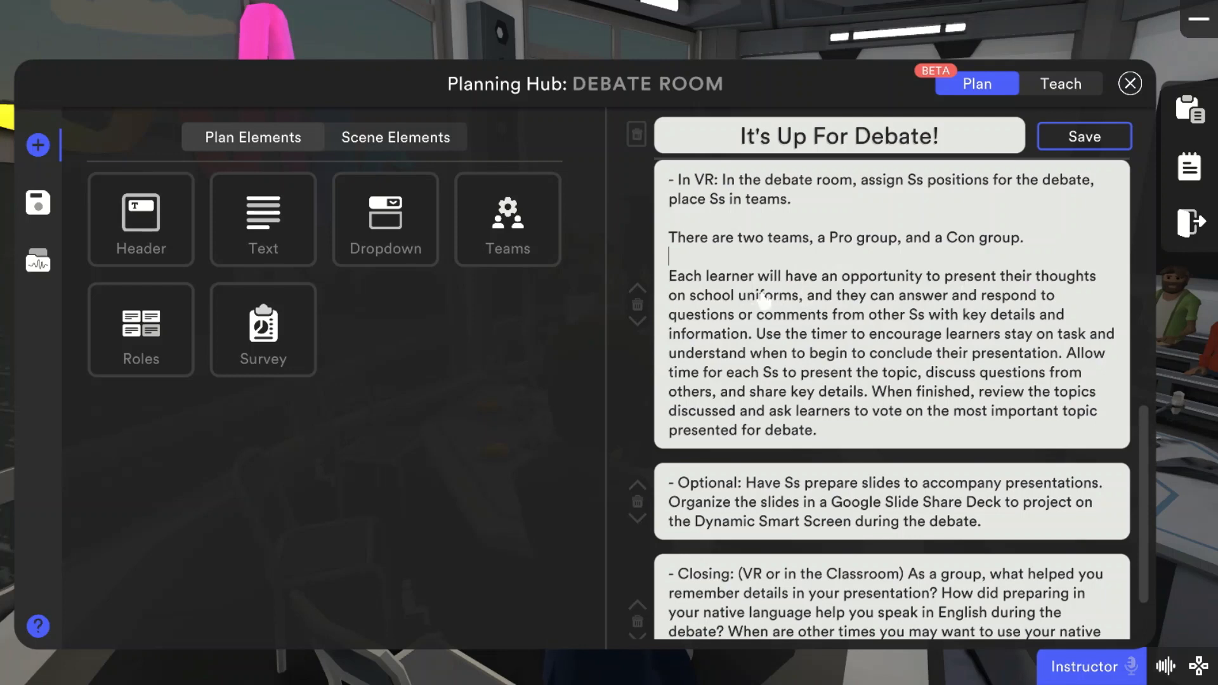
pyautogui.click(758, 335)
pyautogui.press('Return')
pyautogui.press('Return')
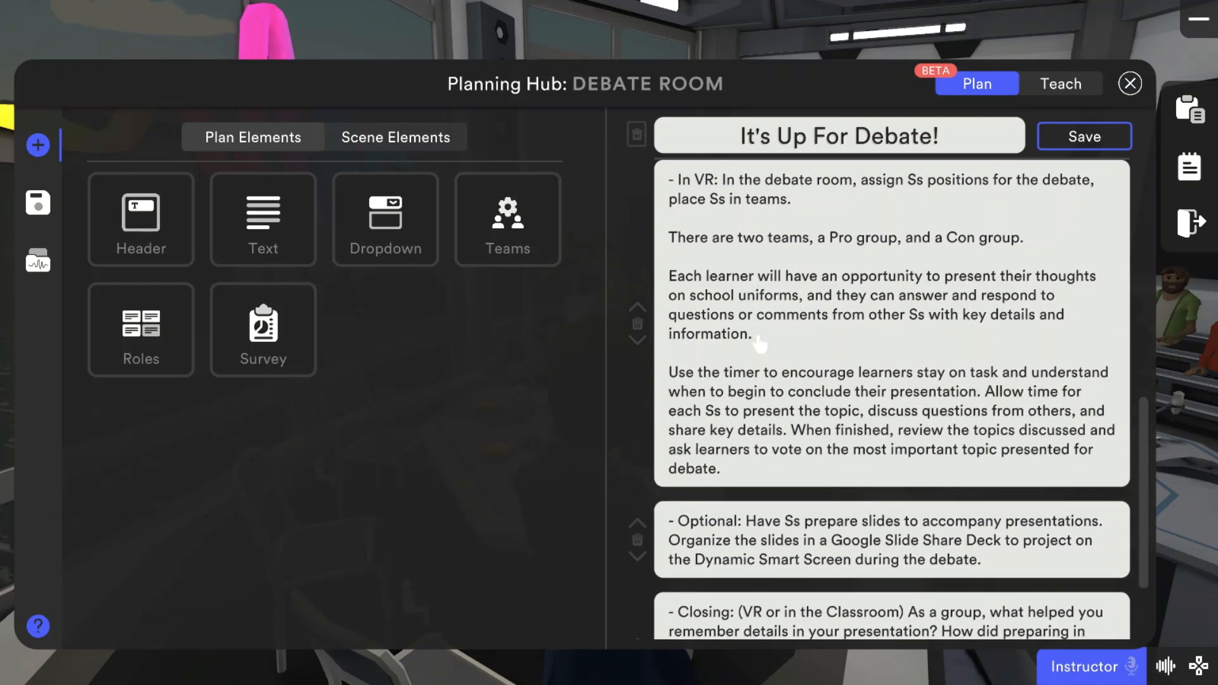
# Step: Replace "time" with "4:00 minutes" in the "Allow time for each Ss" sentence
pyautogui.click(986, 393)
pyautogui.press('BackSpace')
pyautogui.press('BackSpace')
pyautogui.press('BackSpace')
pyautogui.press('BackSpace')
pyautogui.press('BackSpace')
pyautogui.write('4:00 minutes')
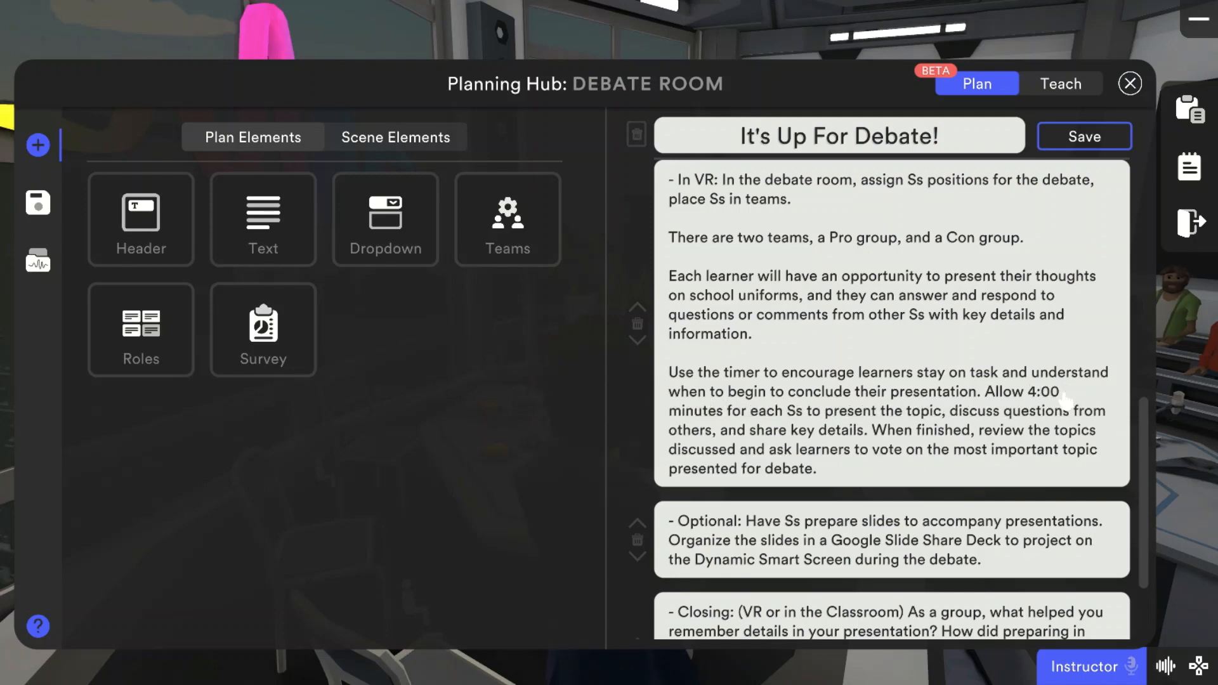
# Step: Replace "Ss" with "group" so the sentence reads "for each group to present"
pyautogui.click(812, 411)
pyautogui.press('BackSpace')
pyautogui.press('BackSpace')
pyautogui.press('BackSpace')
pyautogui.press('BackSpace')
pyautogui.write('group t')
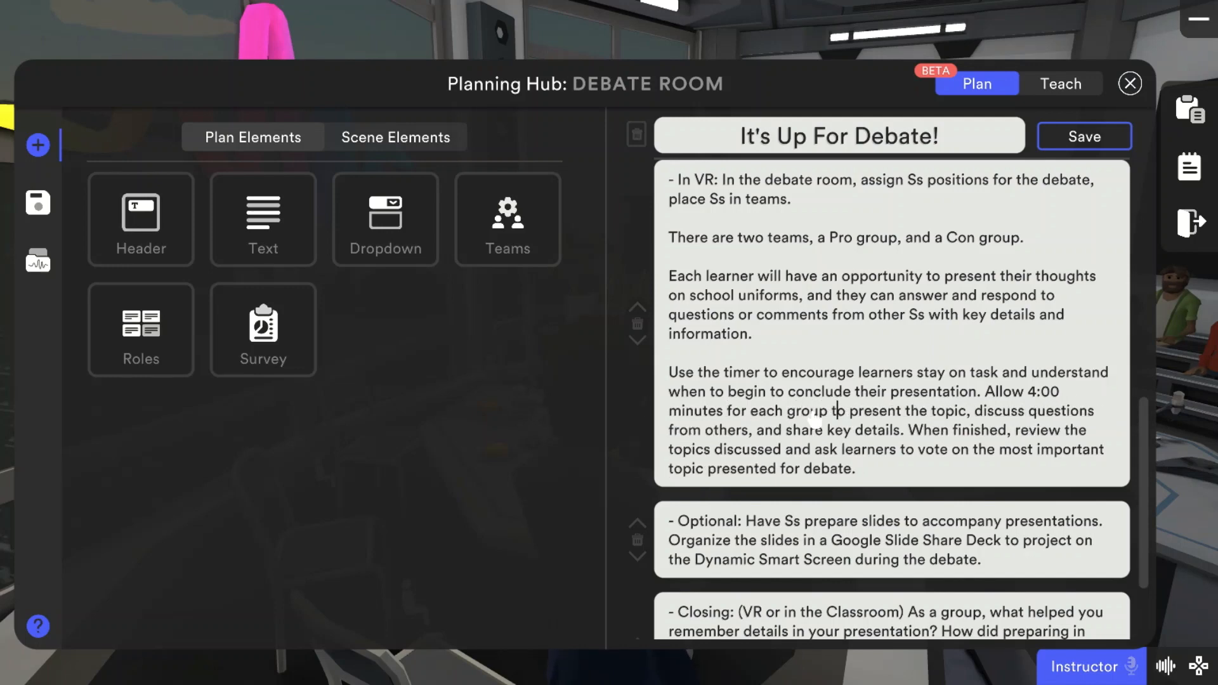
# Step: Replace "topic" with "thoughts." after "present the" and move the remaining "discuss questions" text into a new paragraph
pyautogui.doubleClick(951, 412)
pyautogui.write('thoght')
pyautogui.press('BackSpace')
pyautogui.press('BackSpace')
pyautogui.press('BackSpace')
pyautogui.write('ughts.')
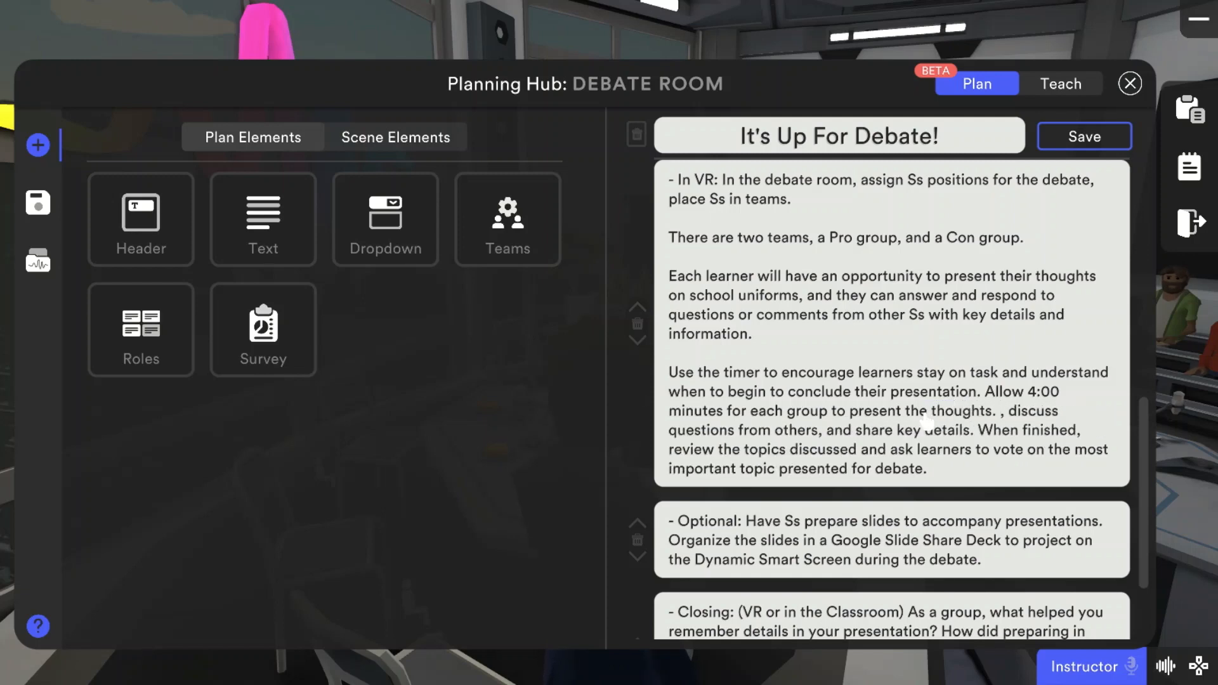
pyautogui.press('Return')
pyautogui.press('Return')
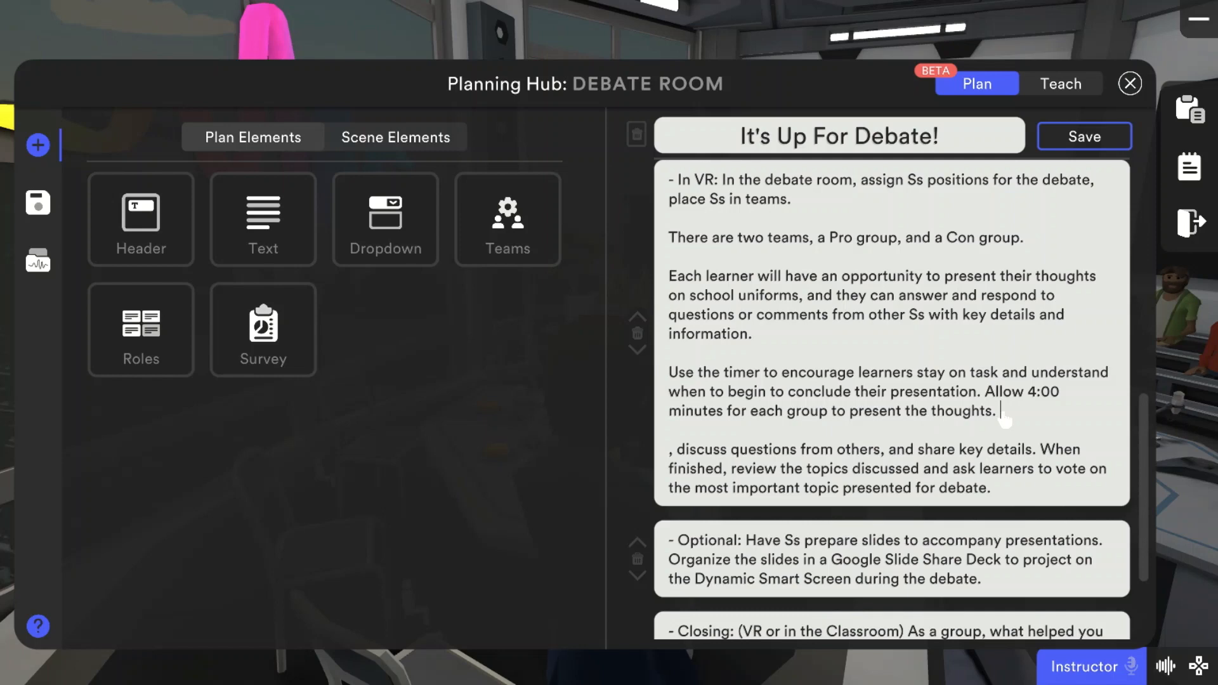
# Step: Add the sentence "Each Ss to present for the group, or split the time." after "present the thoughts."
pyautogui.write('Each student')
pyautogui.write('s')
pyautogui.press('BackSpace')
pyautogui.press('BackSpace')
pyautogui.press('BackSpace')
pyautogui.press('BackSpace')
pyautogui.press('BackSpace')
pyautogui.press('BackSpace')
pyautogui.press('BackSpace')
pyautogui.press('BackSpace')
pyautogui.press('BackSpace')
pyautogui.write('Ss to present ')
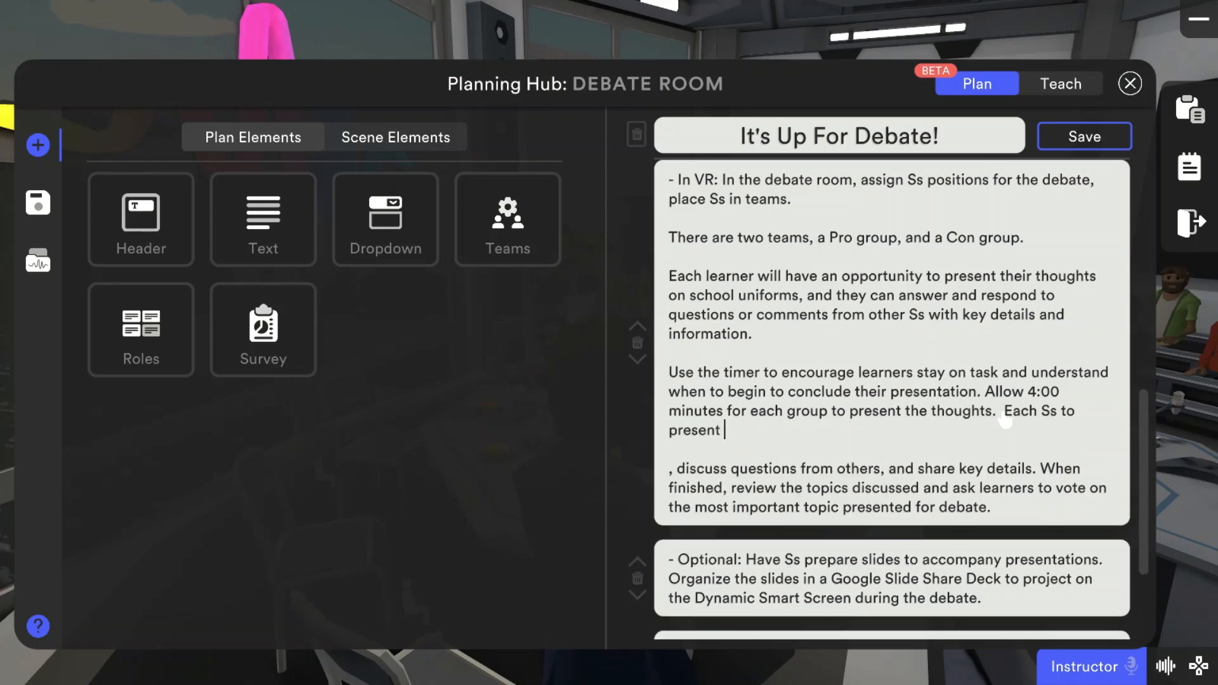
pyautogui.write('for the group')
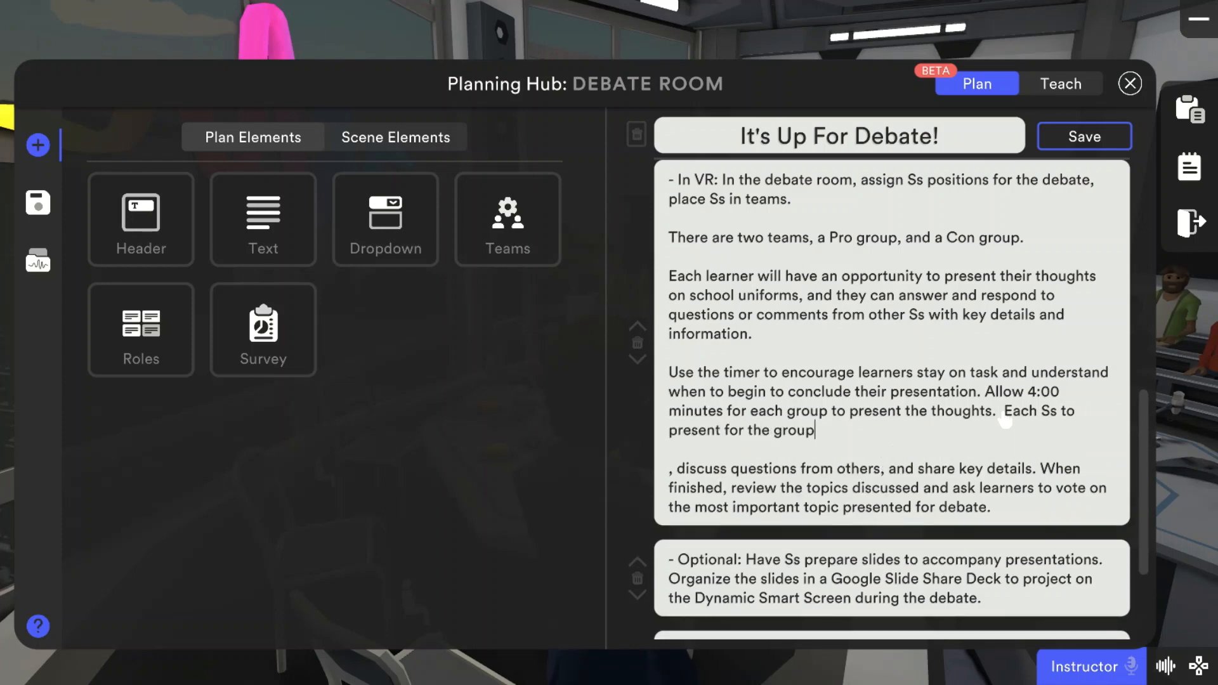
pyautogui.write('.')
pyautogui.press('BackSpace')
pyautogui.write(', or split the time.')
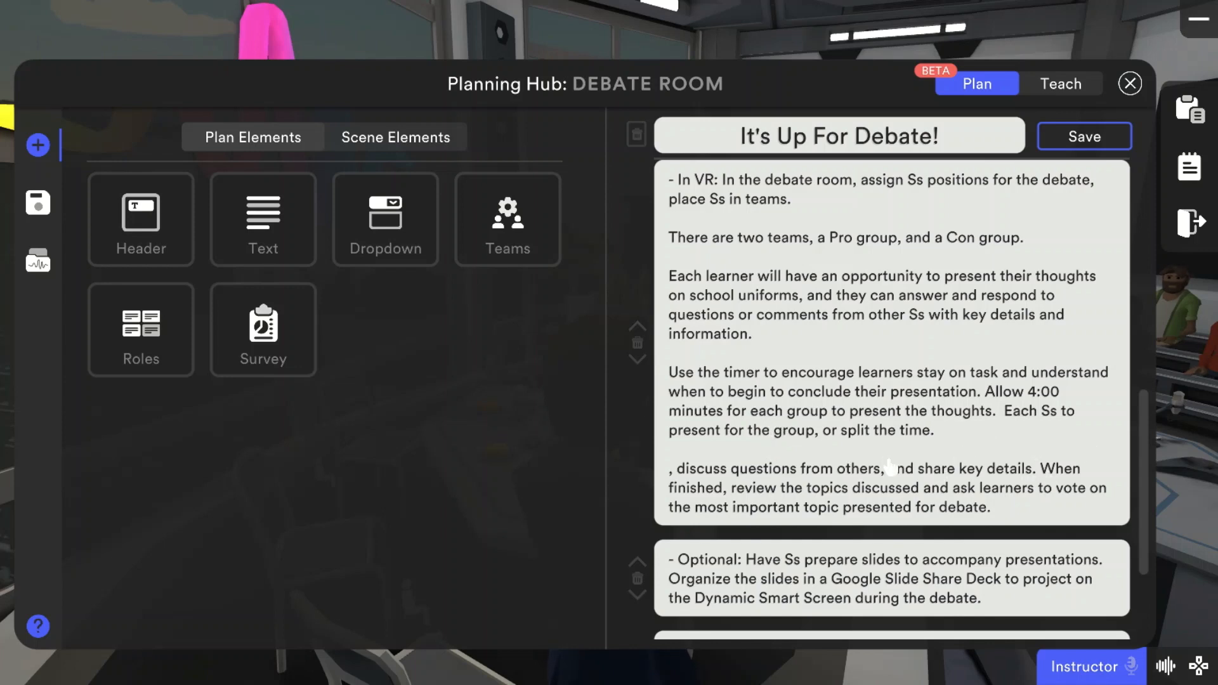
# Step: Replace the stray comma before "discuss questions" with "In the debate, Ss share their arguement, and any"
pyautogui.click(670, 469)
pyautogui.press('Delete')
pyautogui.press('Delete')
pyautogui.write('In the debat')
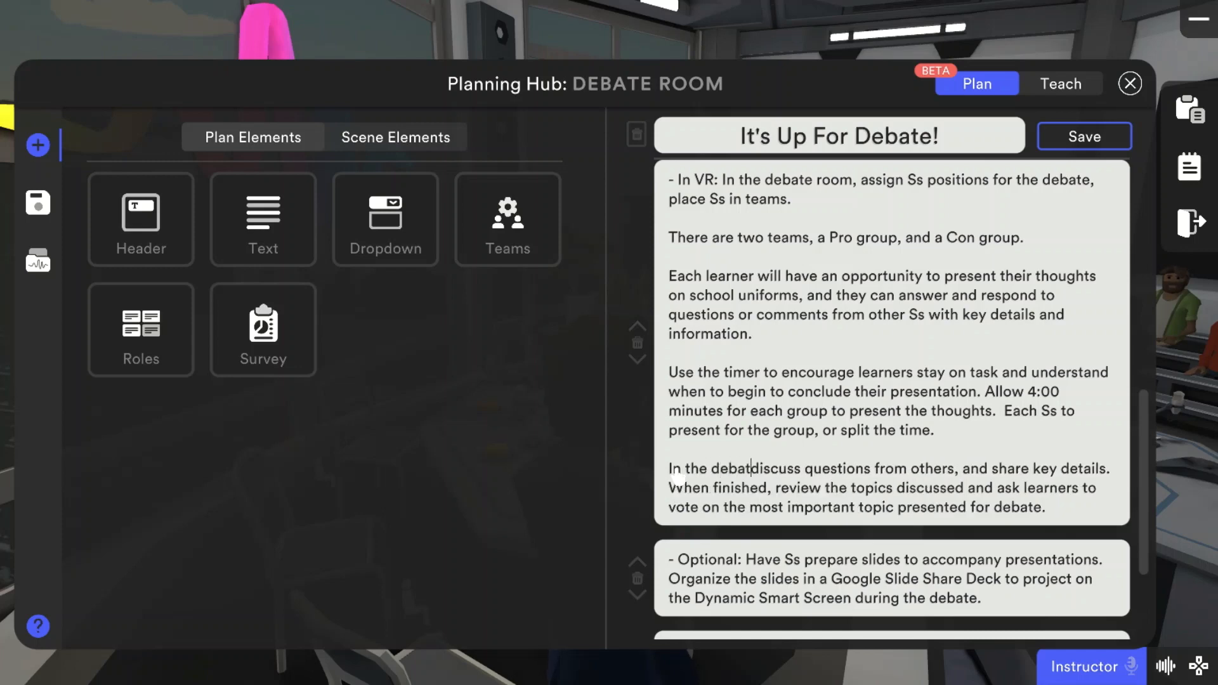
pyautogui.write('e, Ss ')
pyautogui.write('share thier argum')
pyautogui.press('BackSpace')
pyautogui.press('BackSpace')
pyautogui.press('BackSpace')
pyautogui.press('BackSpace')
pyautogui.press('BackSpace')
pyautogui.press('BackSpace')
pyautogui.press('BackSpace')
pyautogui.press('BackSpace')
pyautogui.press('BackSpace')
pyautogui.write('eir arguemn')
pyautogui.press('BackSpace')
pyautogui.write('ent, and any')
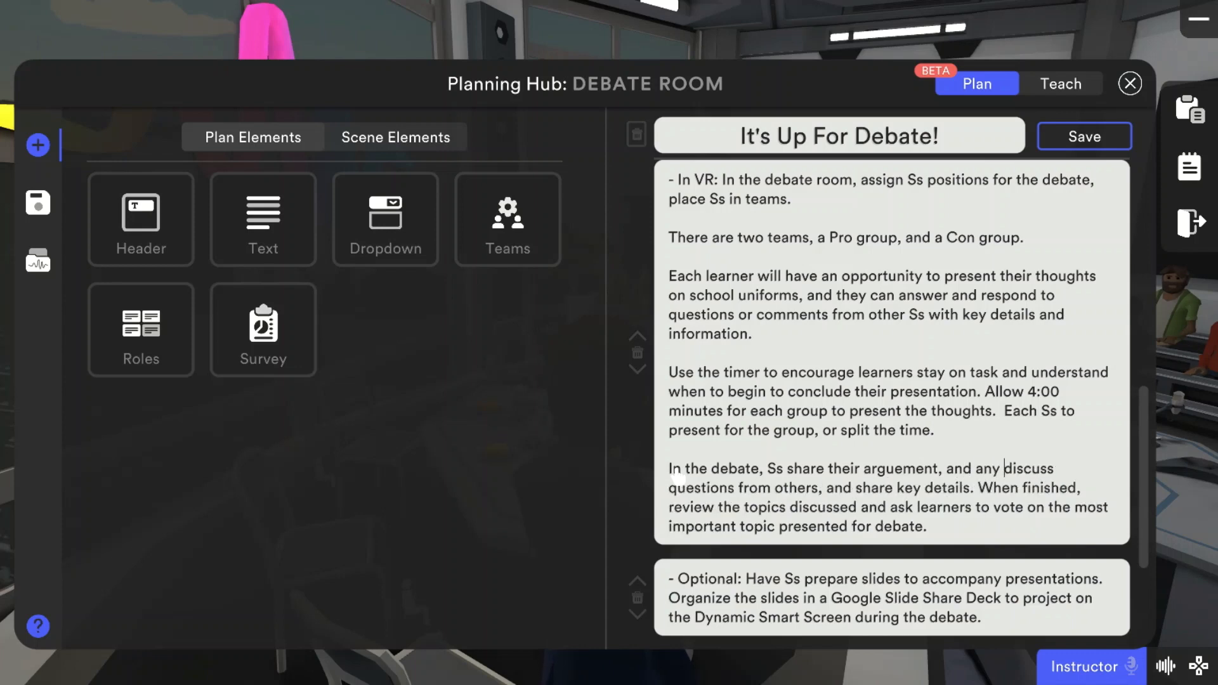
# Step: Delete the word "discuss" so the final "In VR" paragraph reads "any questions from others"
pyautogui.press('Delete')
pyautogui.press('Delete')
pyautogui.press('Delete')
pyautogui.press('Delete')
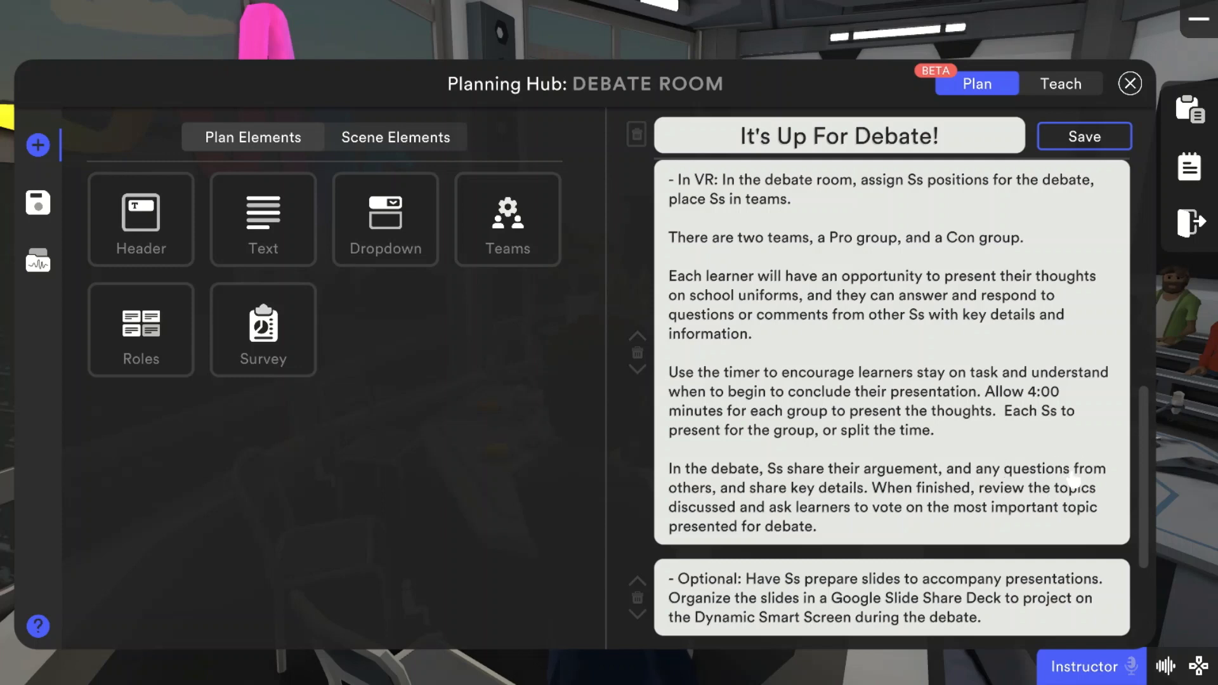
# Step: Review the plan's Objectives, "In the Classroom", "In VR", "Optional" and "Closing" blocks
pyautogui.scroll(5, 1144, 410)
pyautogui.scroll(-2, 1146, 414)
pyautogui.scroll(5, 1145, 414)
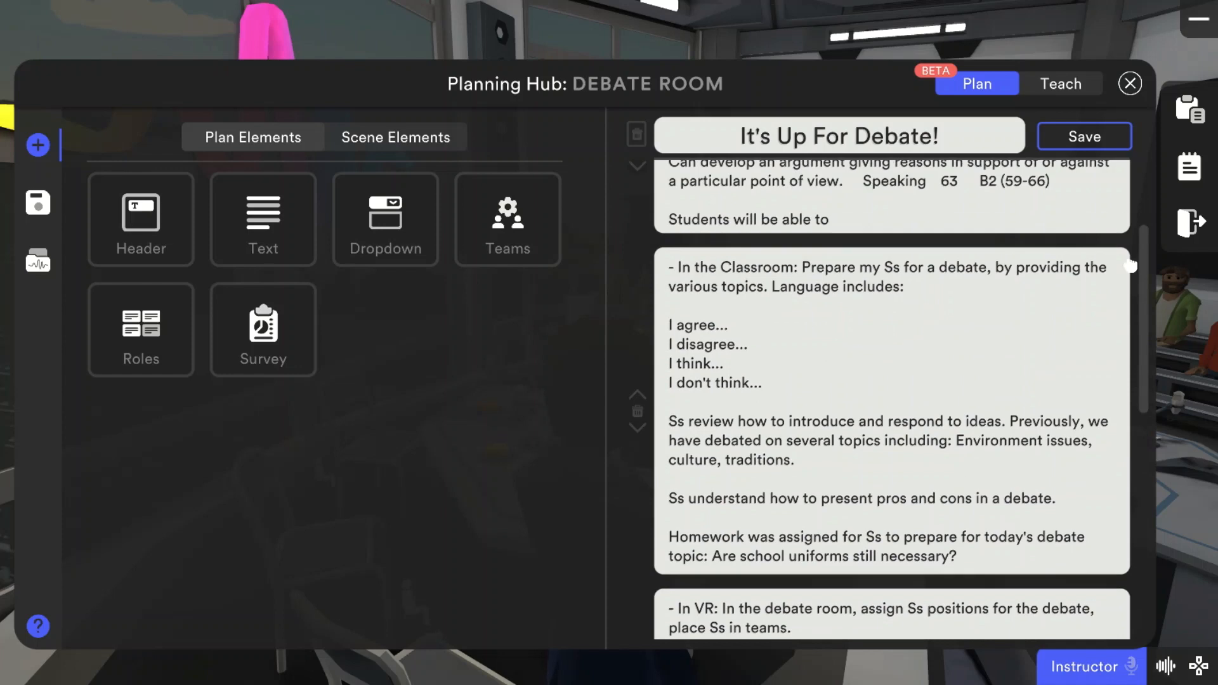
pyautogui.scroll(2, 1124, 234)
pyautogui.scroll(-3, 1126, 247)
pyautogui.scroll(1, 1128, 260)
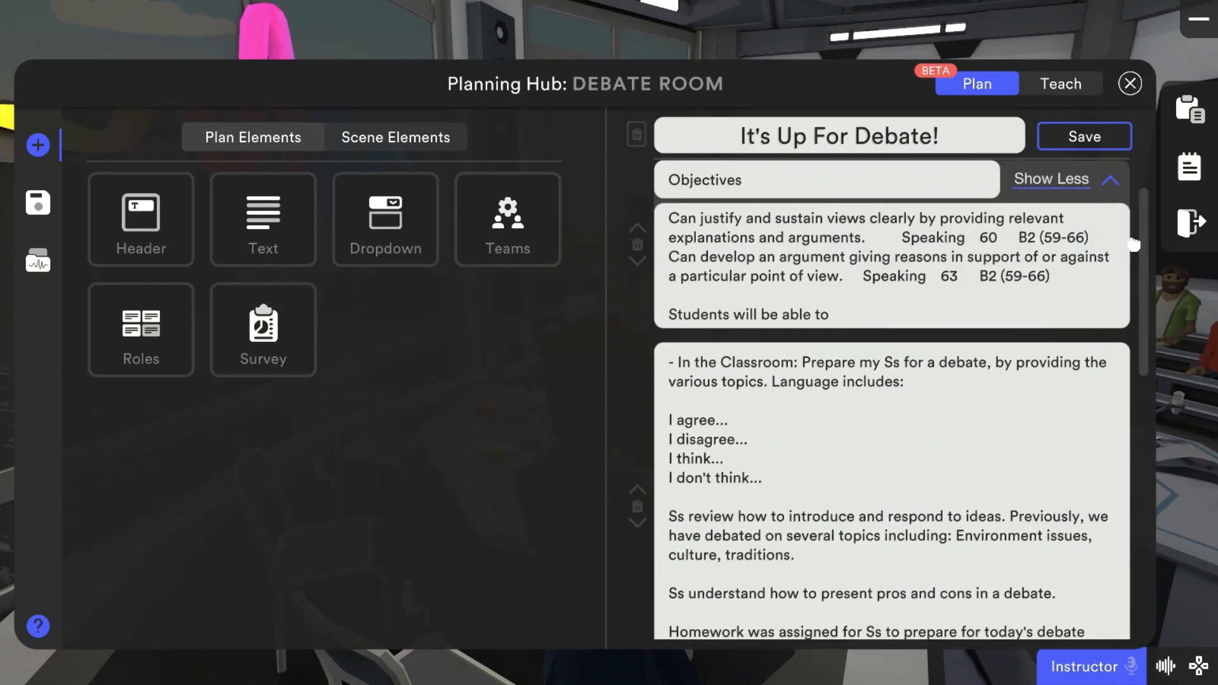
pyautogui.scroll(-3, 1132, 286)
pyautogui.scroll(-4, 1132, 285)
pyautogui.scroll(5, 1122, 291)
pyautogui.scroll(-1, 1112, 298)
pyautogui.scroll(-8, 1112, 298)
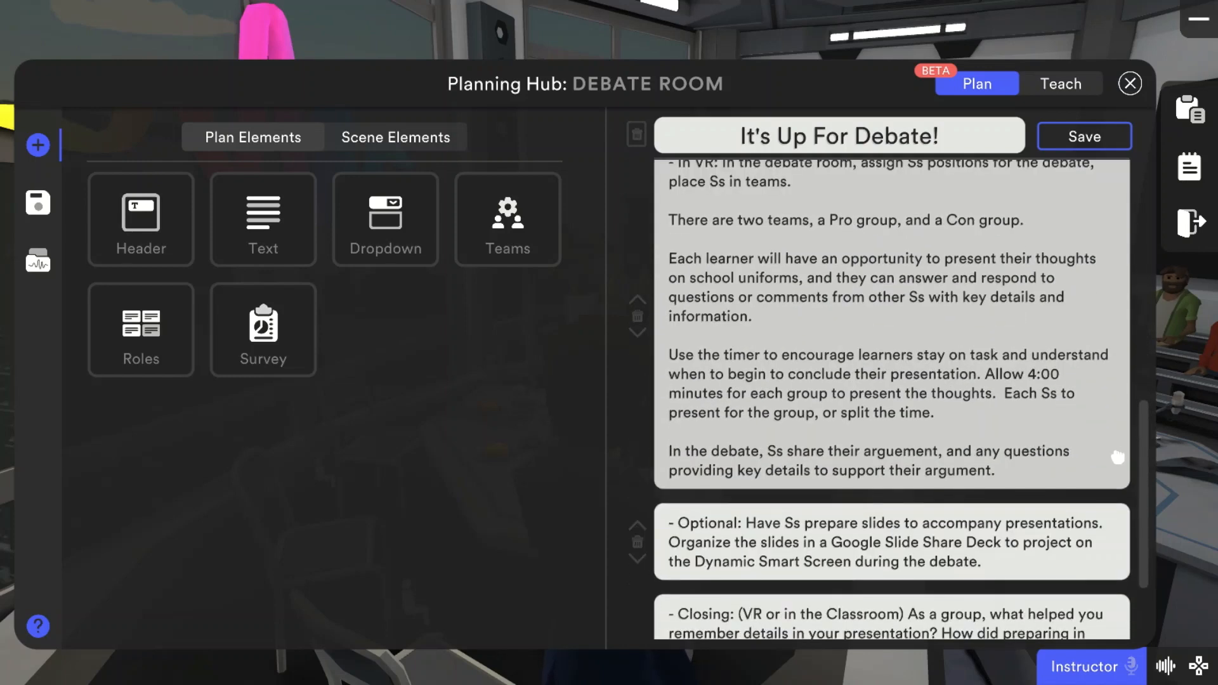
pyautogui.scroll(-2, 1120, 473)
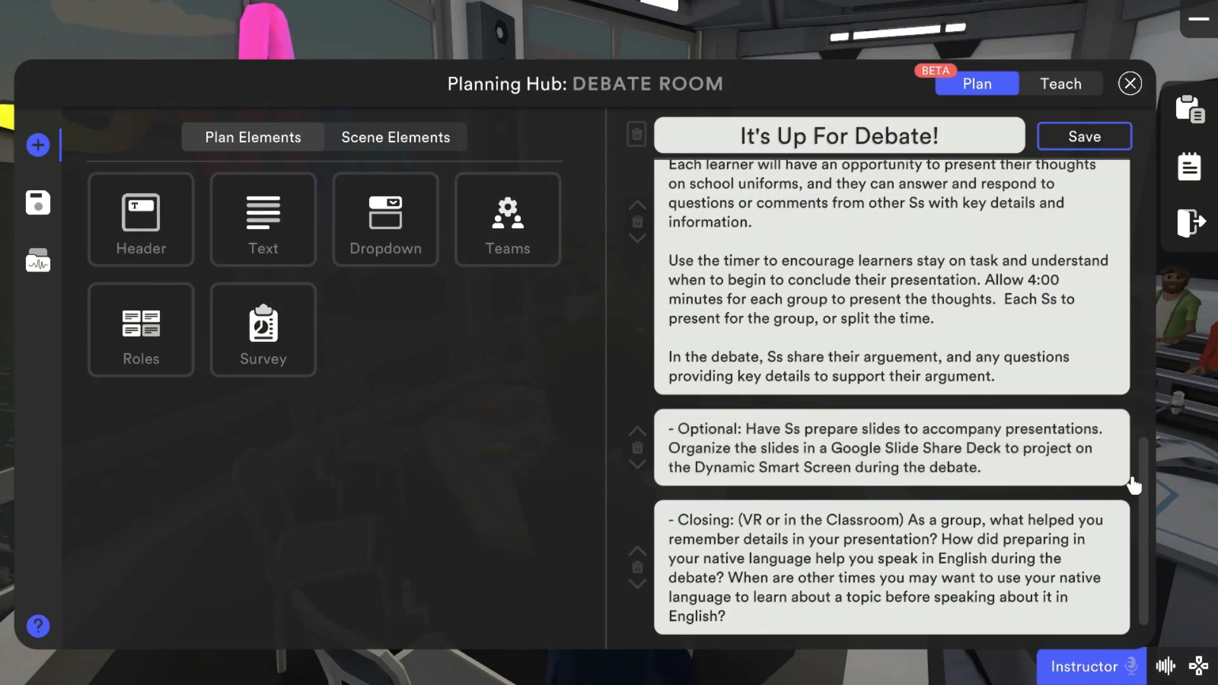
# Step: Add wording that ends with "arguments first." to the "In VR" text block
pyautogui.scroll(3, 1145, 501)
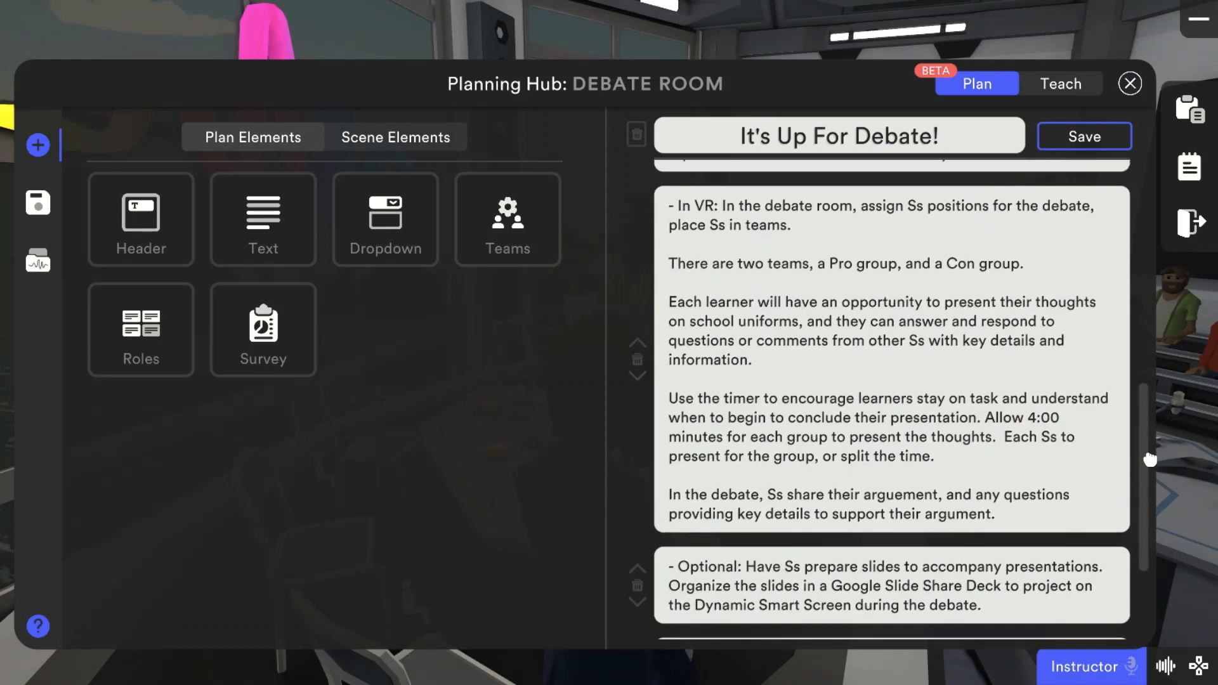
pyautogui.scroll(-2, 1148, 465)
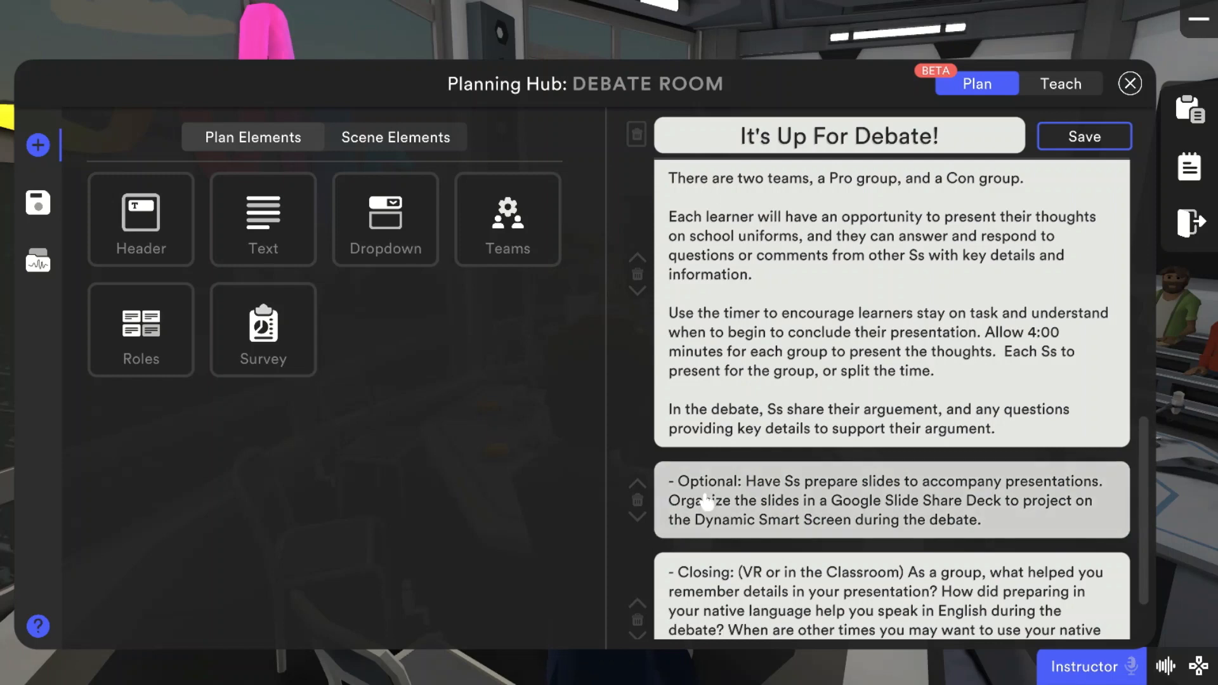
pyautogui.scroll(3, 1148, 536)
pyautogui.scroll(-1, 1150, 509)
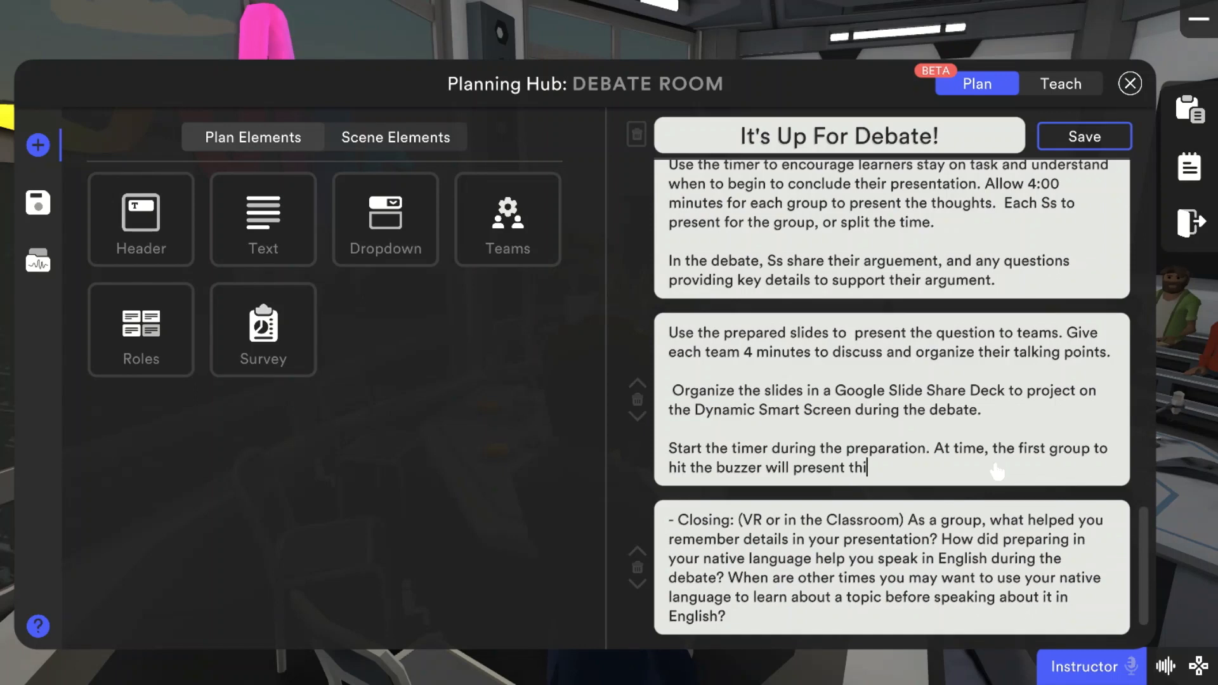
pyautogui.write('ir arguments first.')
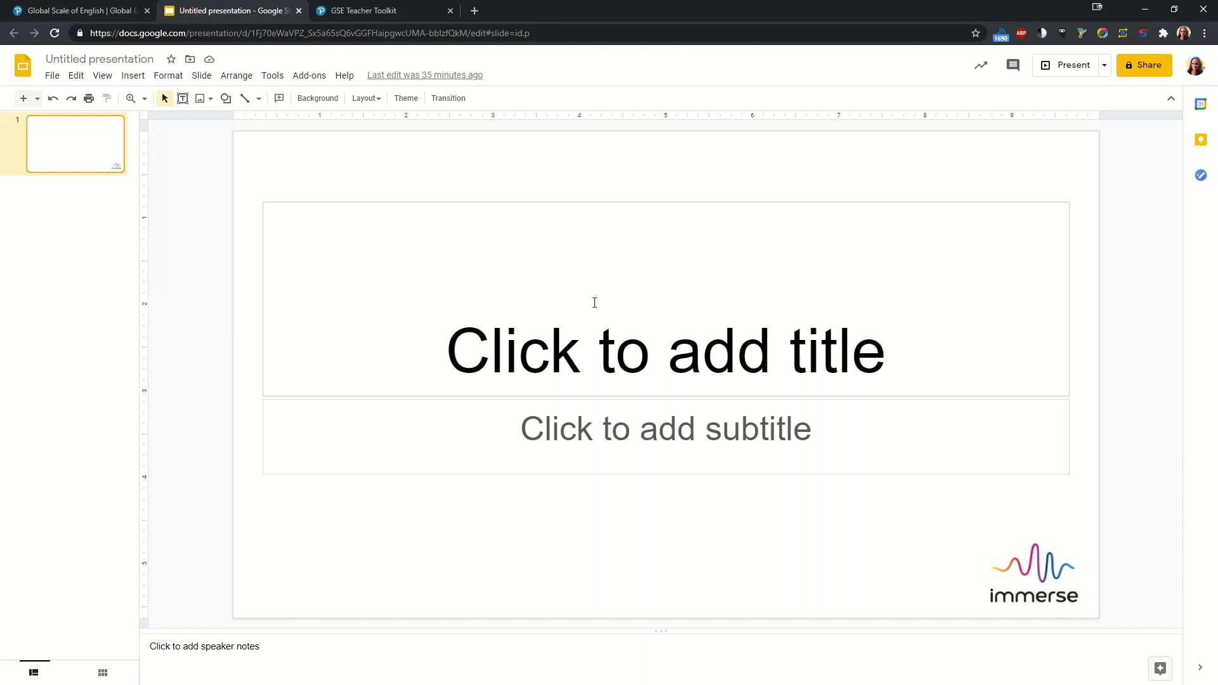
# Step: Title the slide "Are school uniforms still necessary?" and add the subtitle "Take 4 minutes to prepare your thoughts."
pyautogui.click(595, 302)
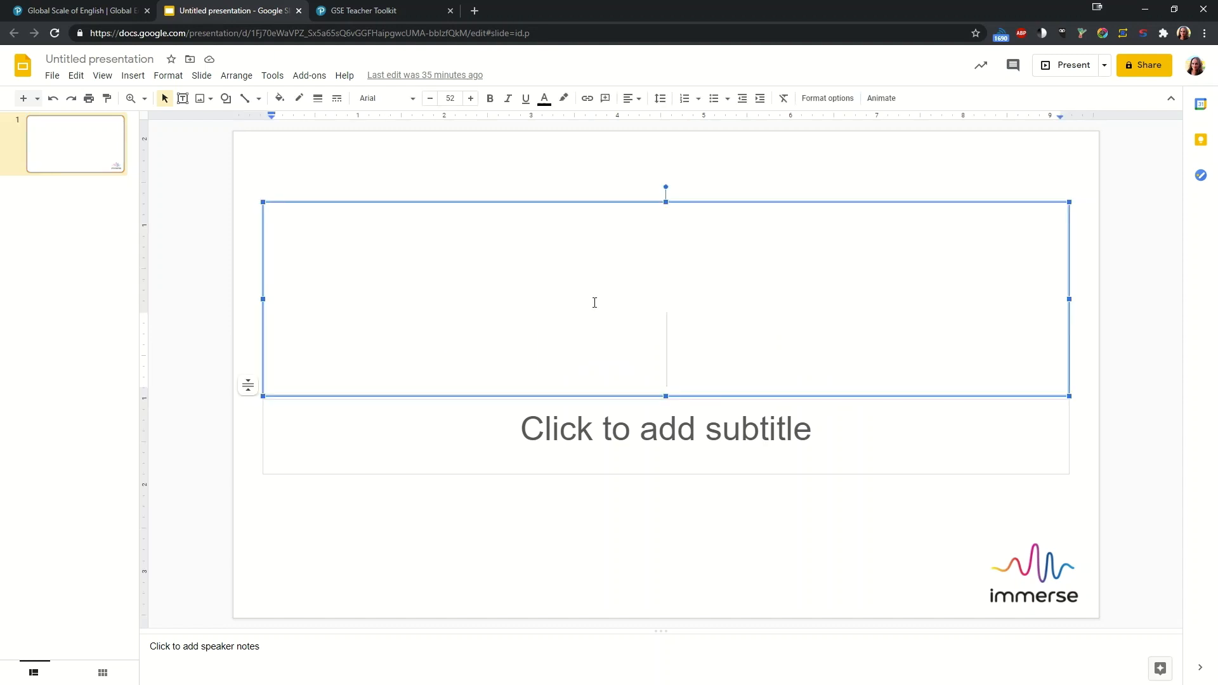
pyautogui.write('Are school uniforms still necessary?')
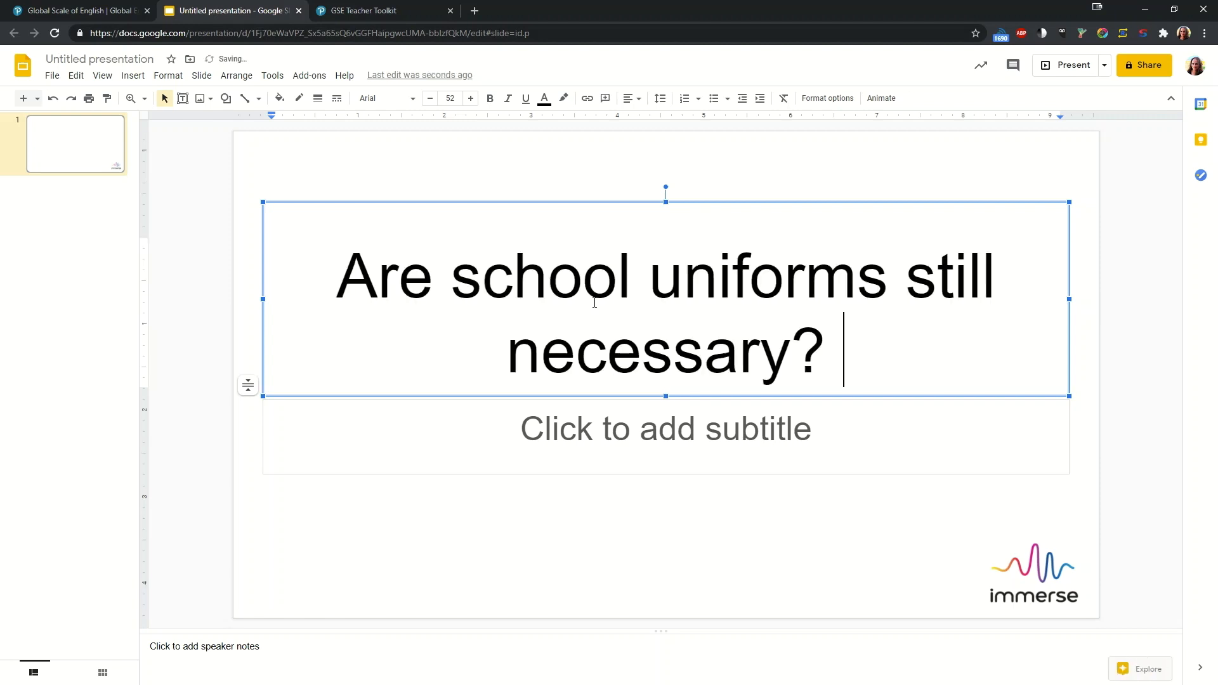
pyautogui.click(783, 440)
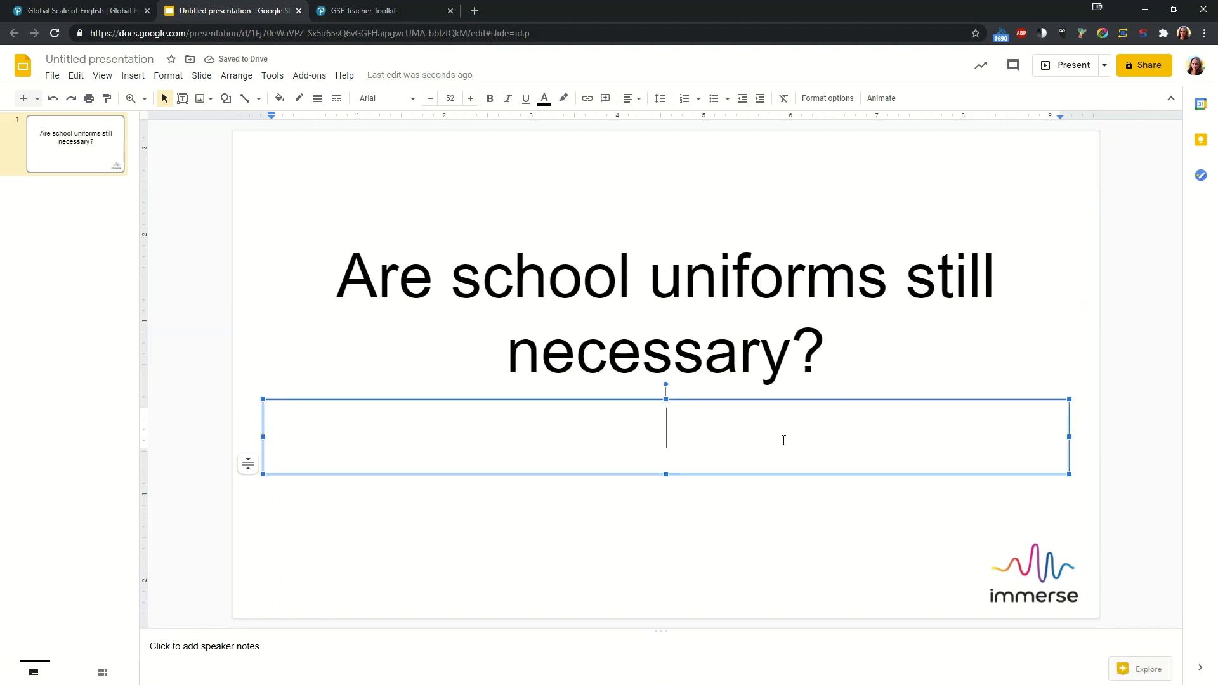
pyautogui.write('Take ')
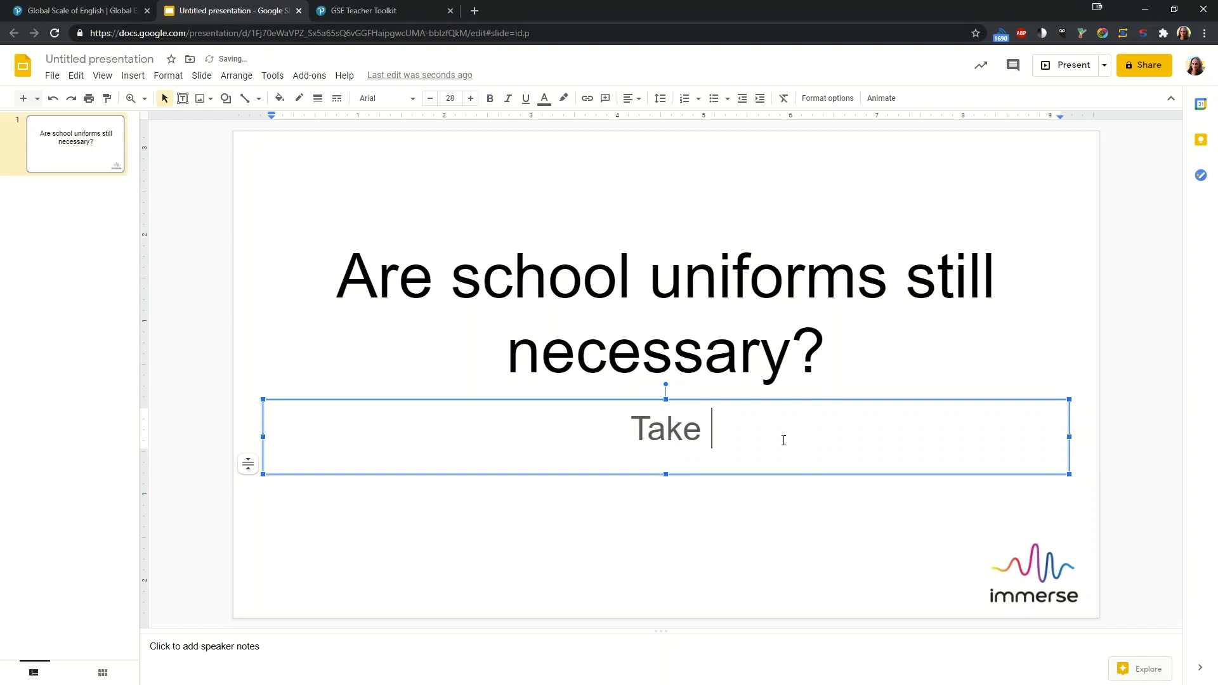
pyautogui.write('4 minutes to prepare ')
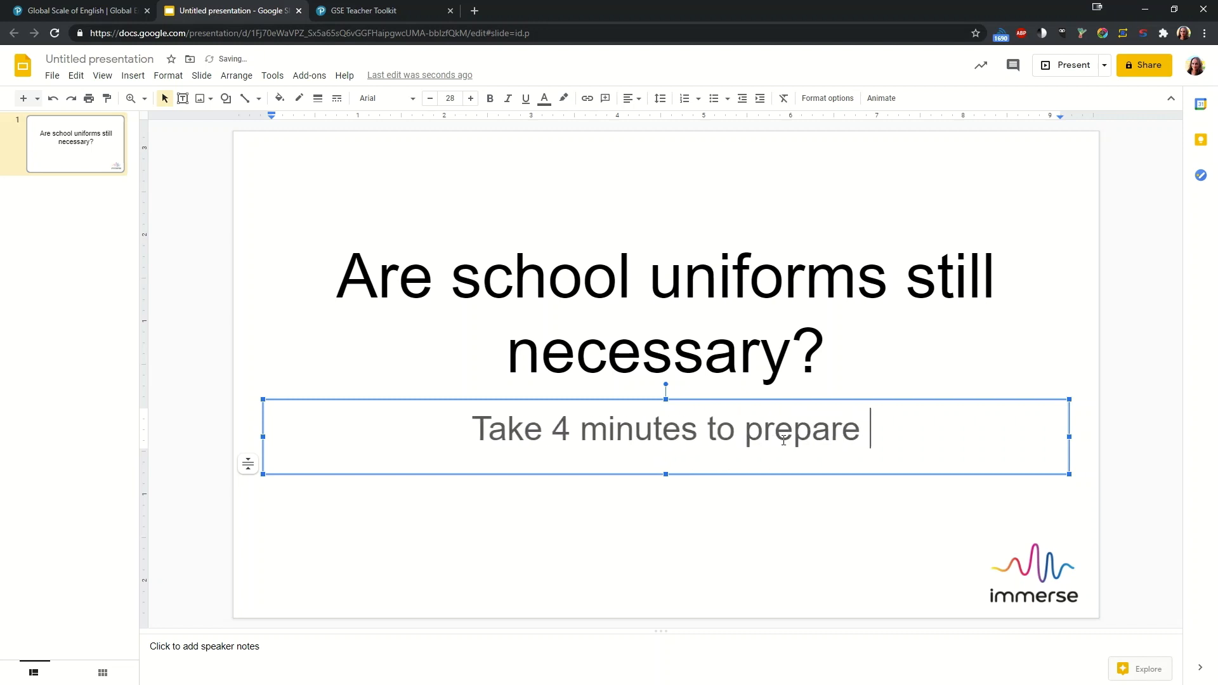
pyautogui.write('your thoughts.')
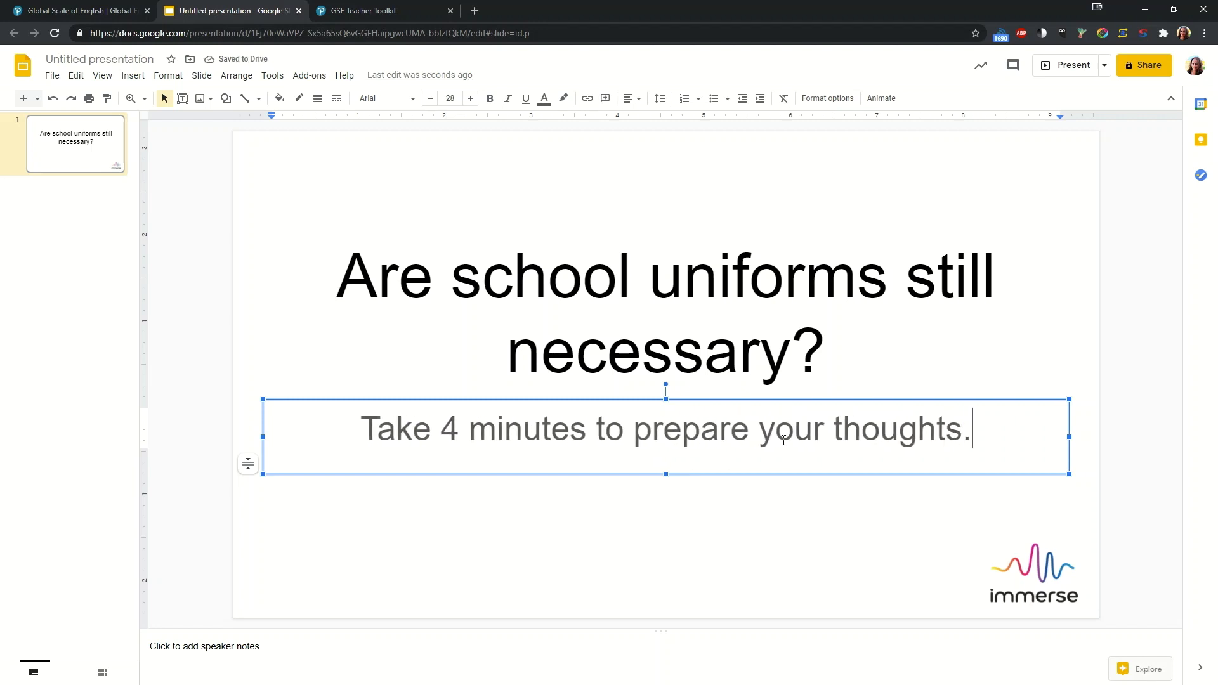
pyautogui.click(82, 248)
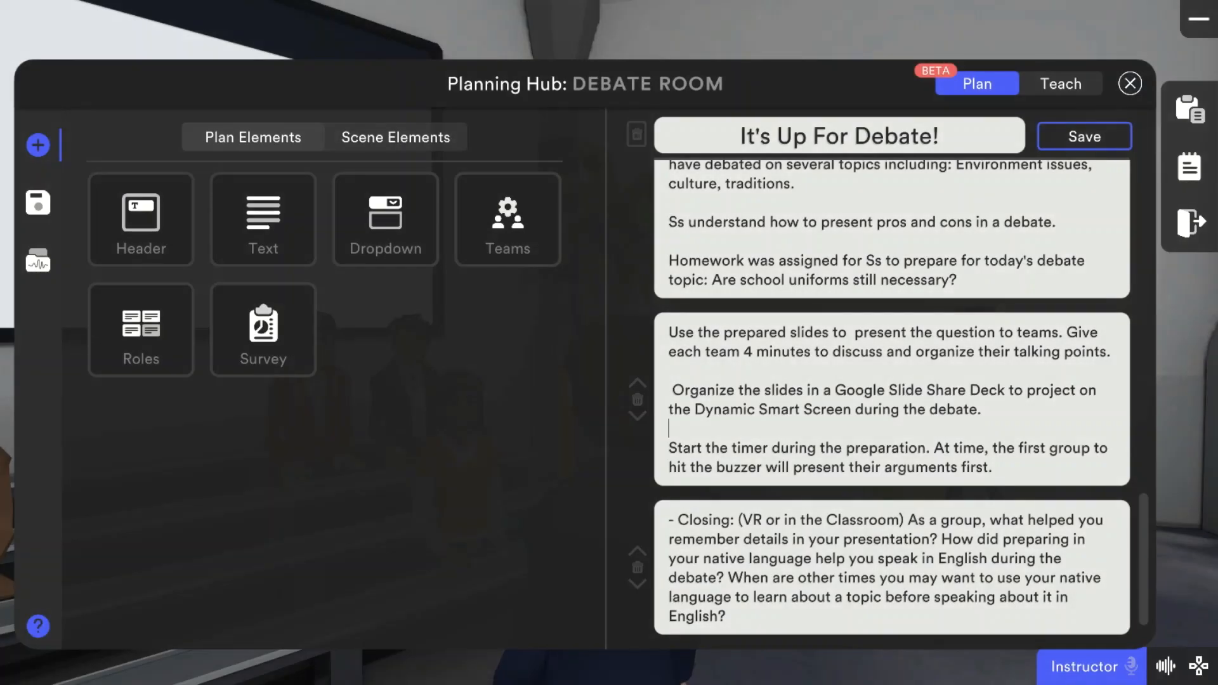
# Step: In Immerse's Planning Hub, paste the Google Slides sharing link below the Dynamic Smart Screen paragraph and save the plan
pyautogui.click(1003, 428)
pyautogui.press('Return')
pyautogui.press('Return')
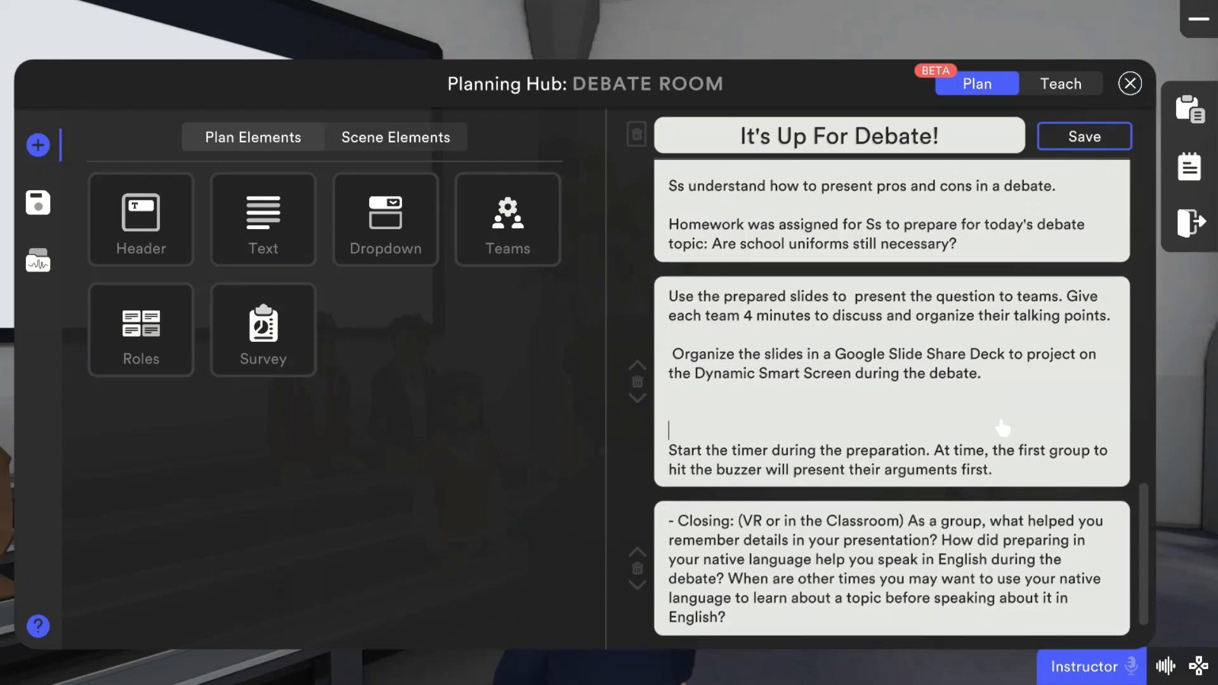
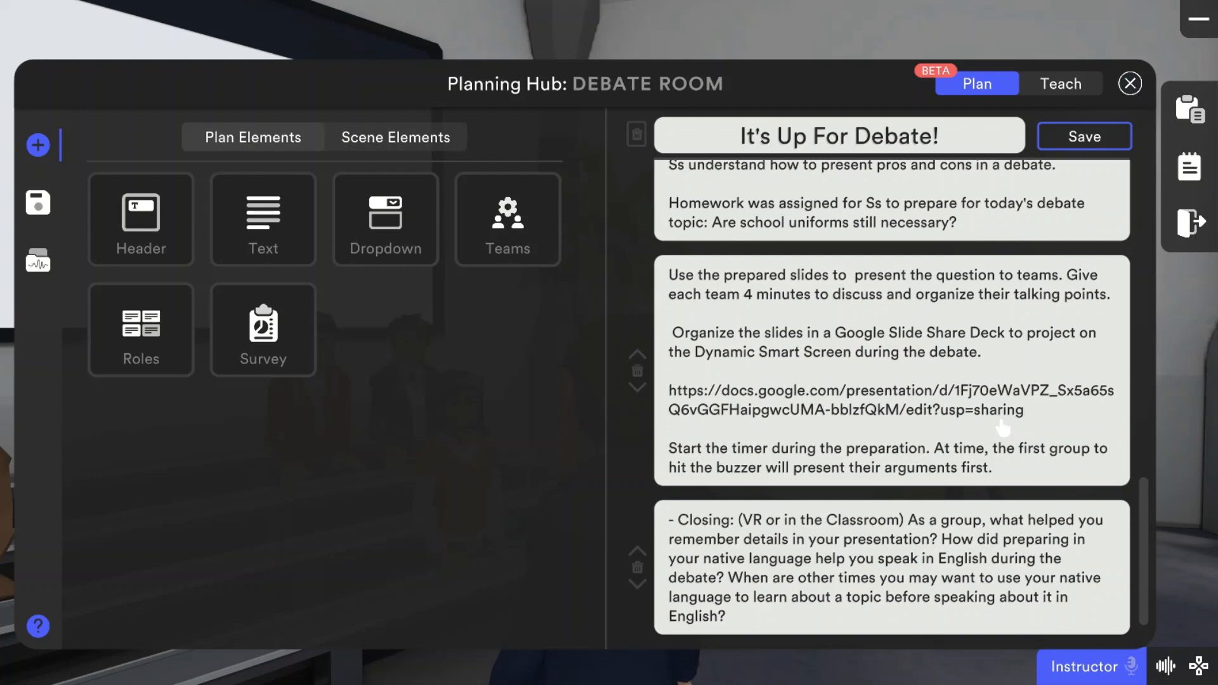
pyautogui.click(1084, 136)
pyautogui.click(1129, 82)
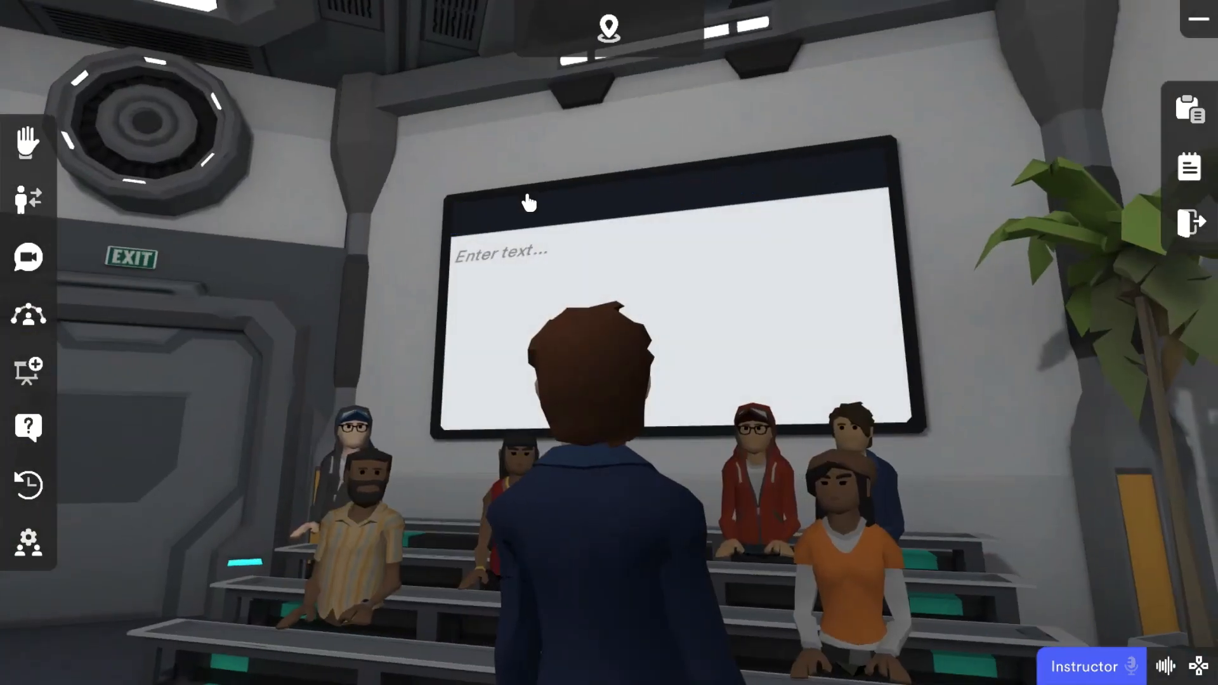
# Step: Load the Google Slides deck from its copied URL on the debate room's smart screen and advance to the third slide
pyautogui.click(532, 211)
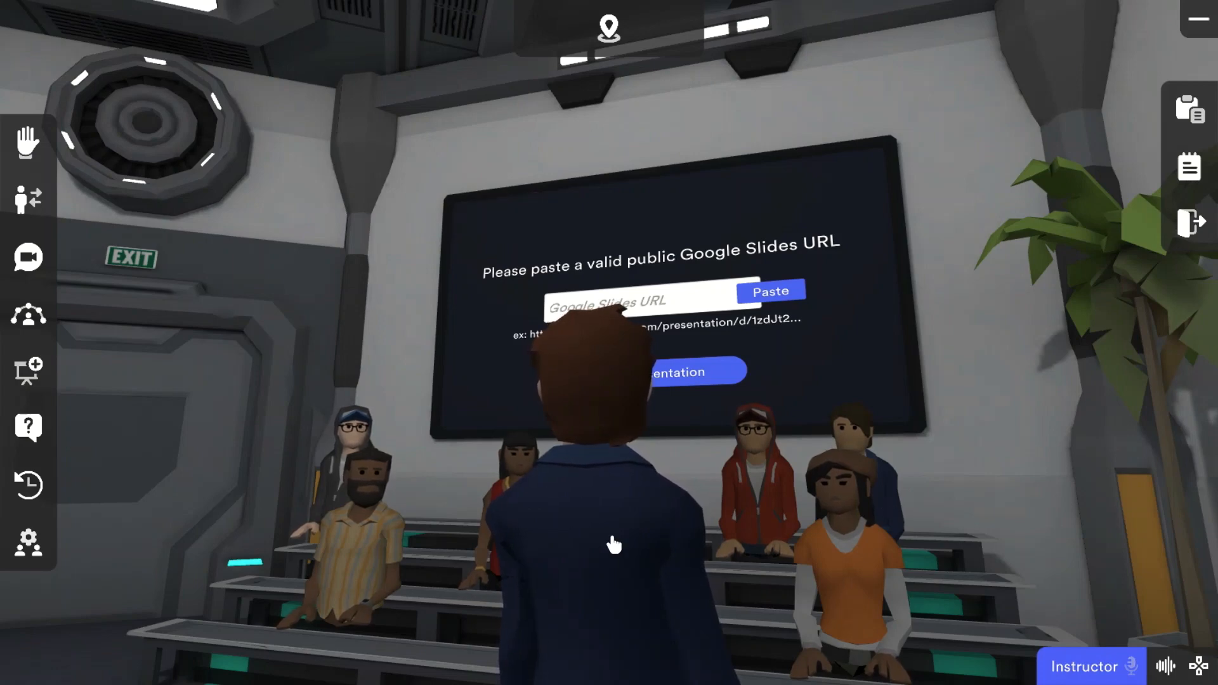
pyautogui.scroll(5, 694, 642)
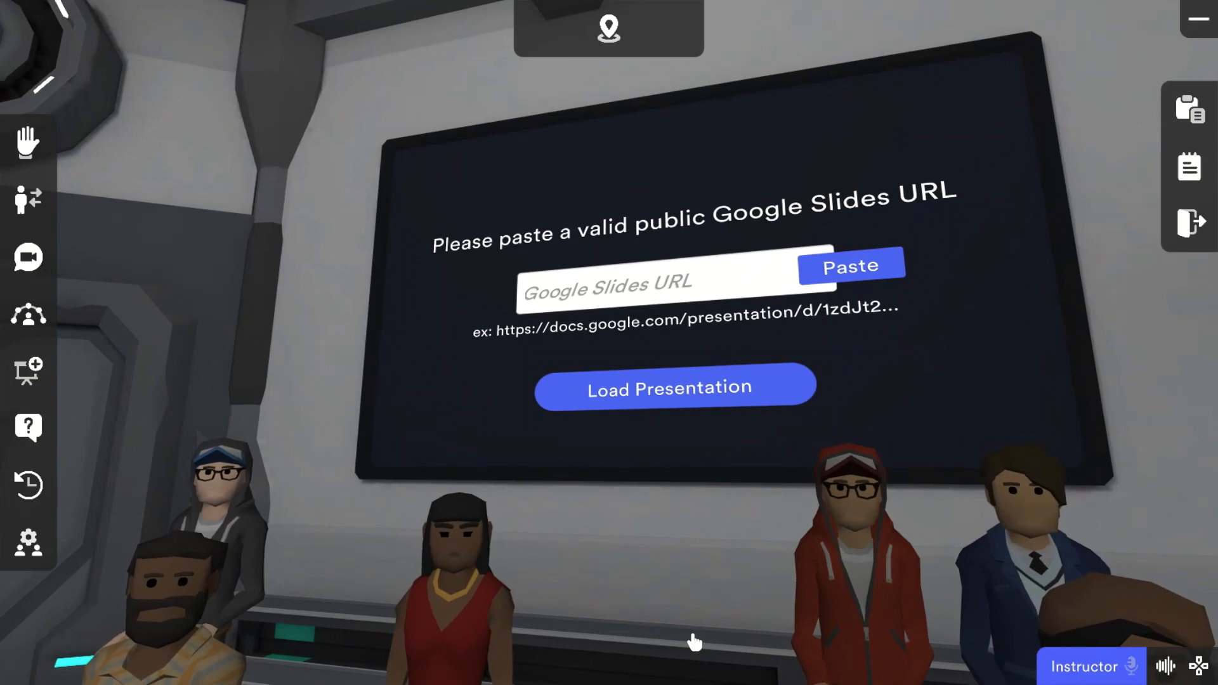
pyautogui.press('s')
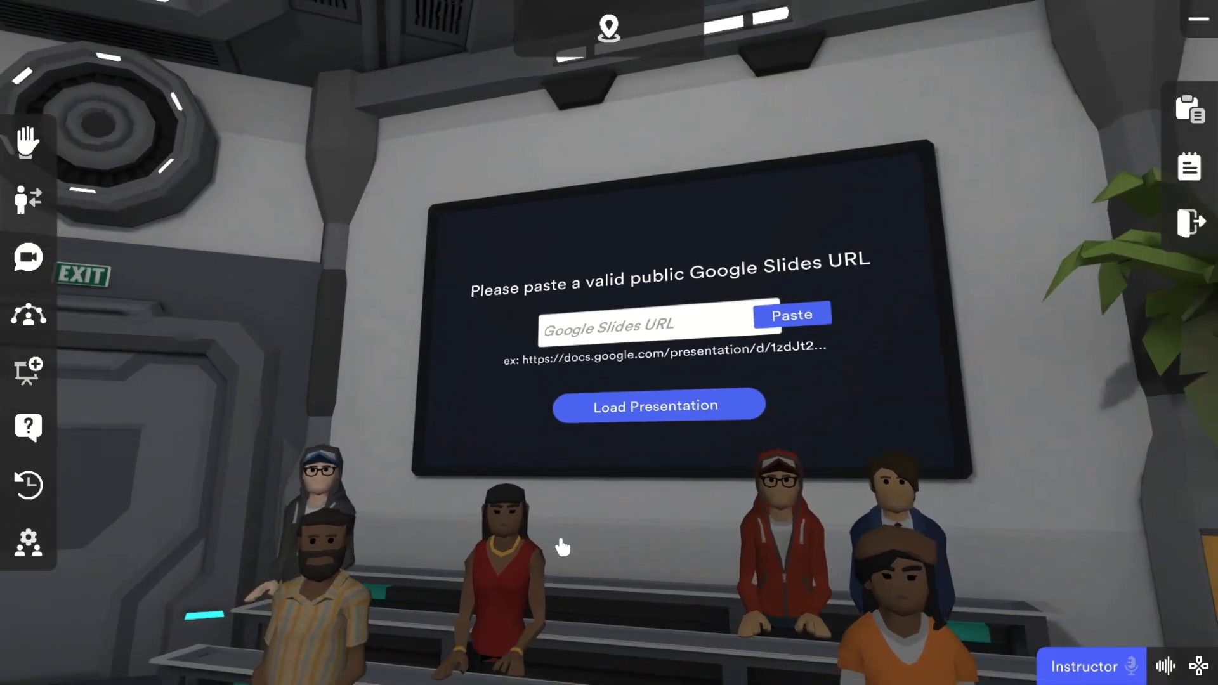
pyautogui.click(801, 313)
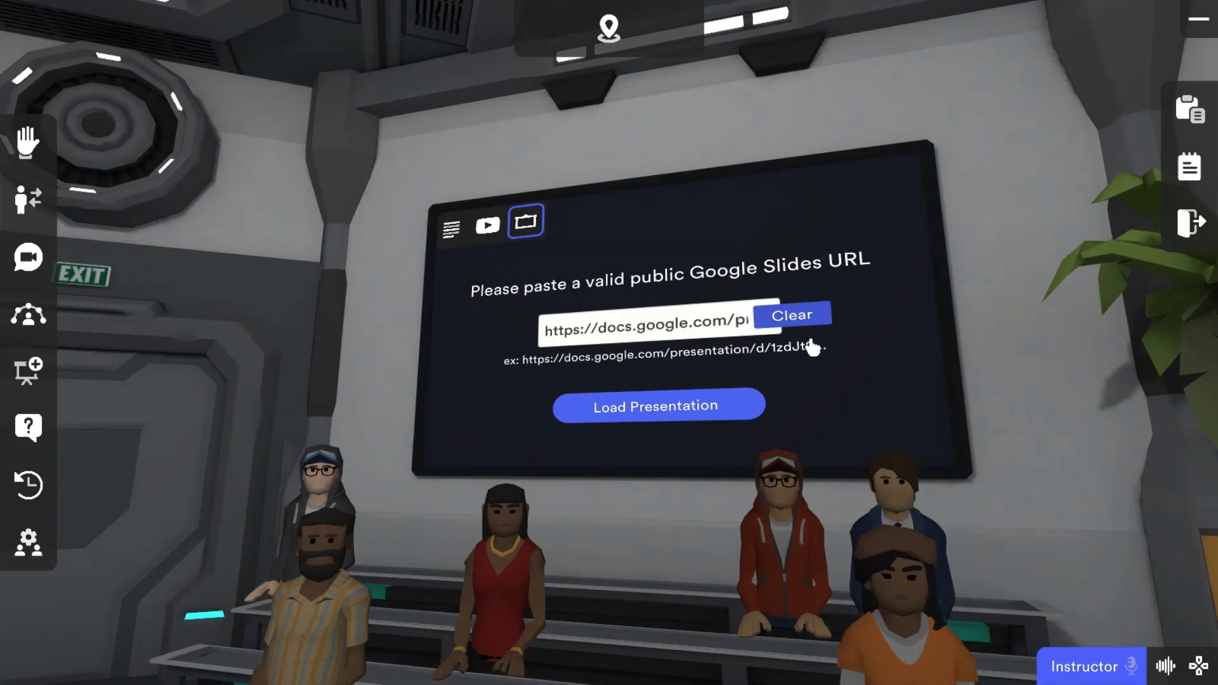
pyautogui.click(608, 412)
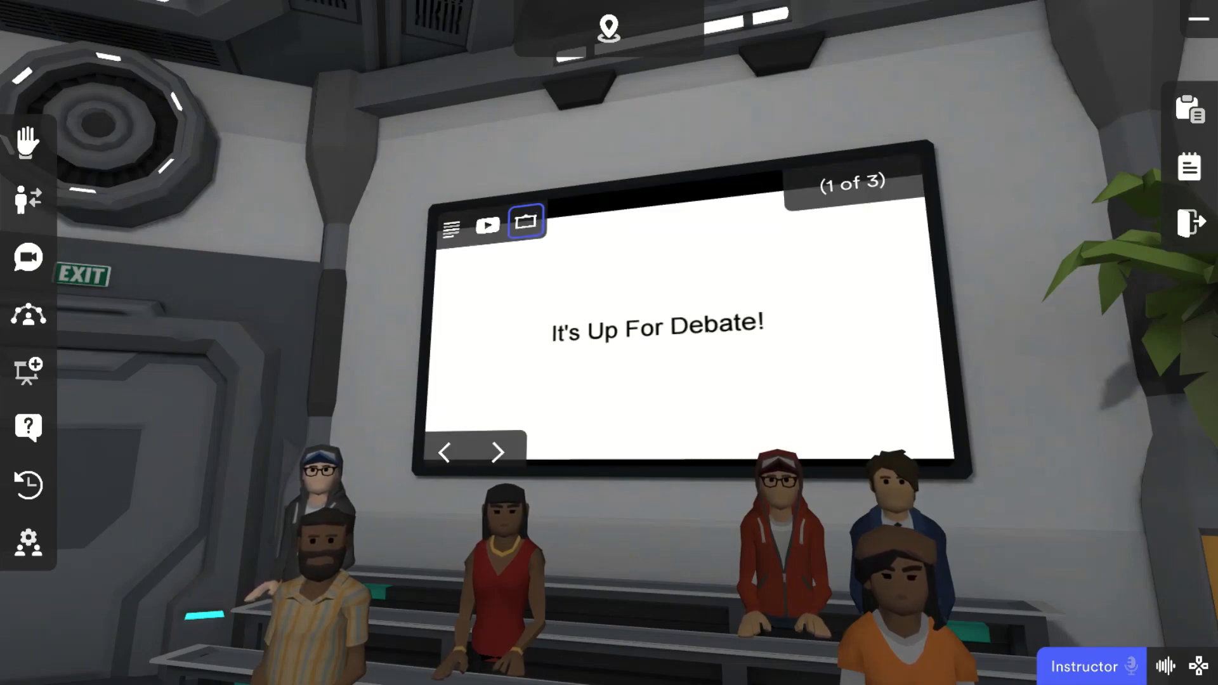
pyautogui.click(507, 458)
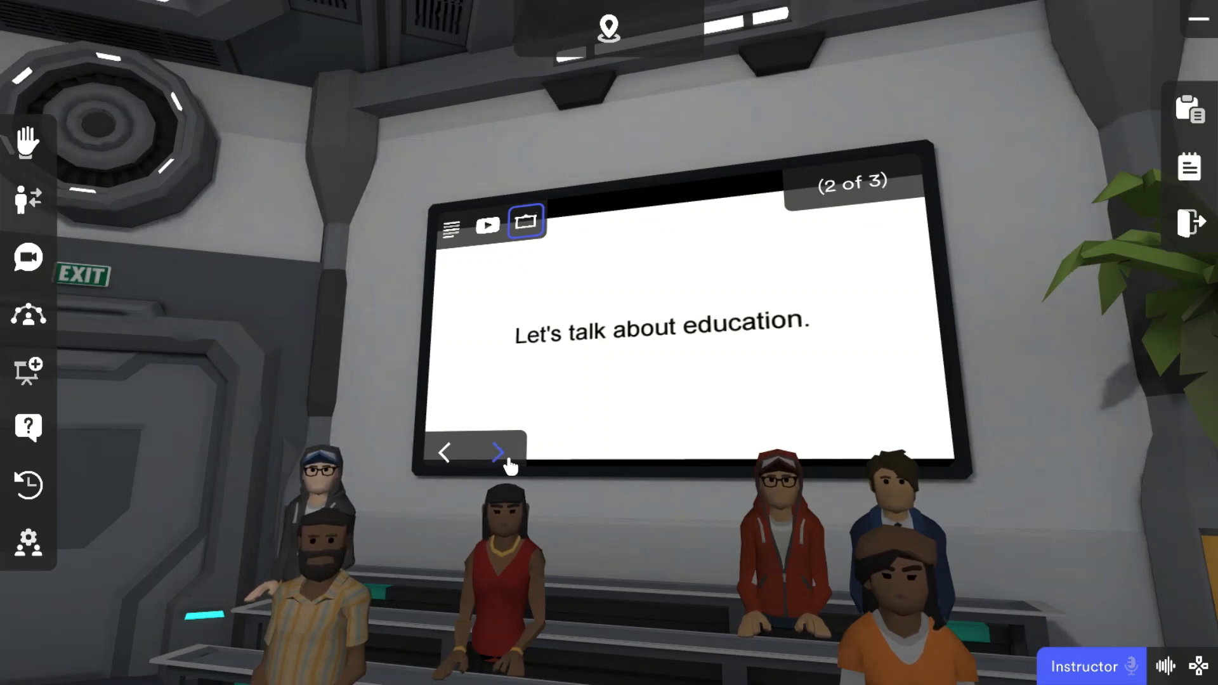
pyautogui.click(499, 453)
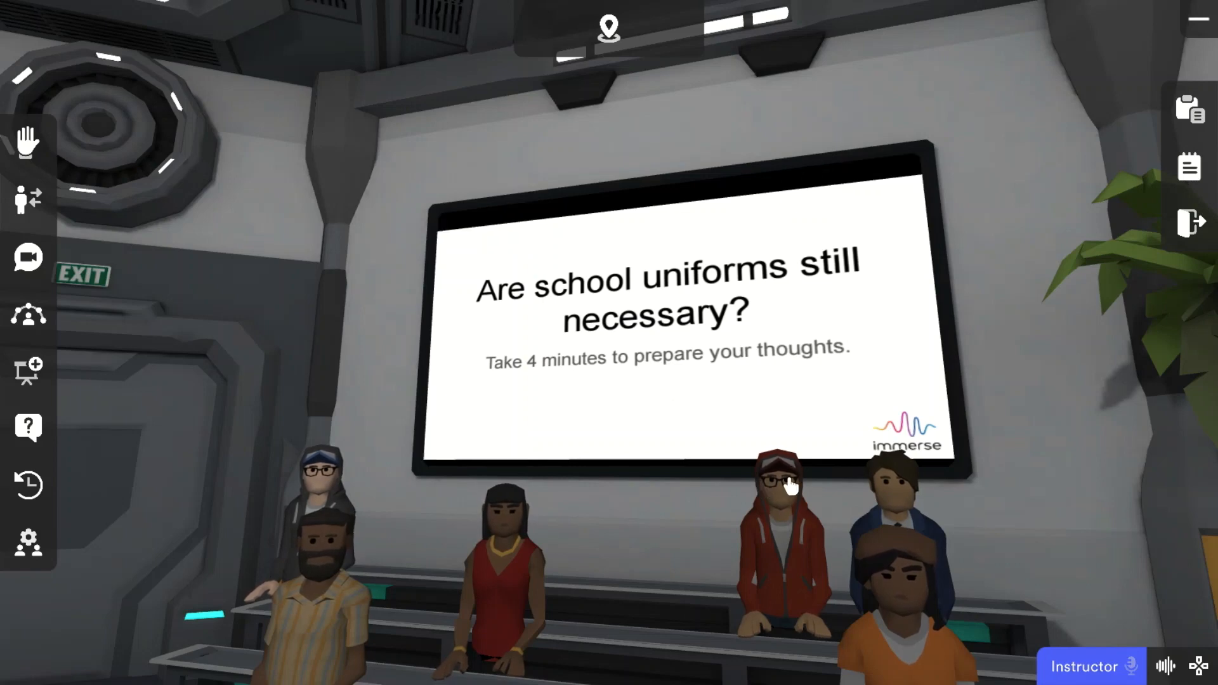
# Step: Take a seat at the debate table and look towards the presentation screen and the timer
pyautogui.moveTo(663, 584); pyautogui.dragTo(448, 609)
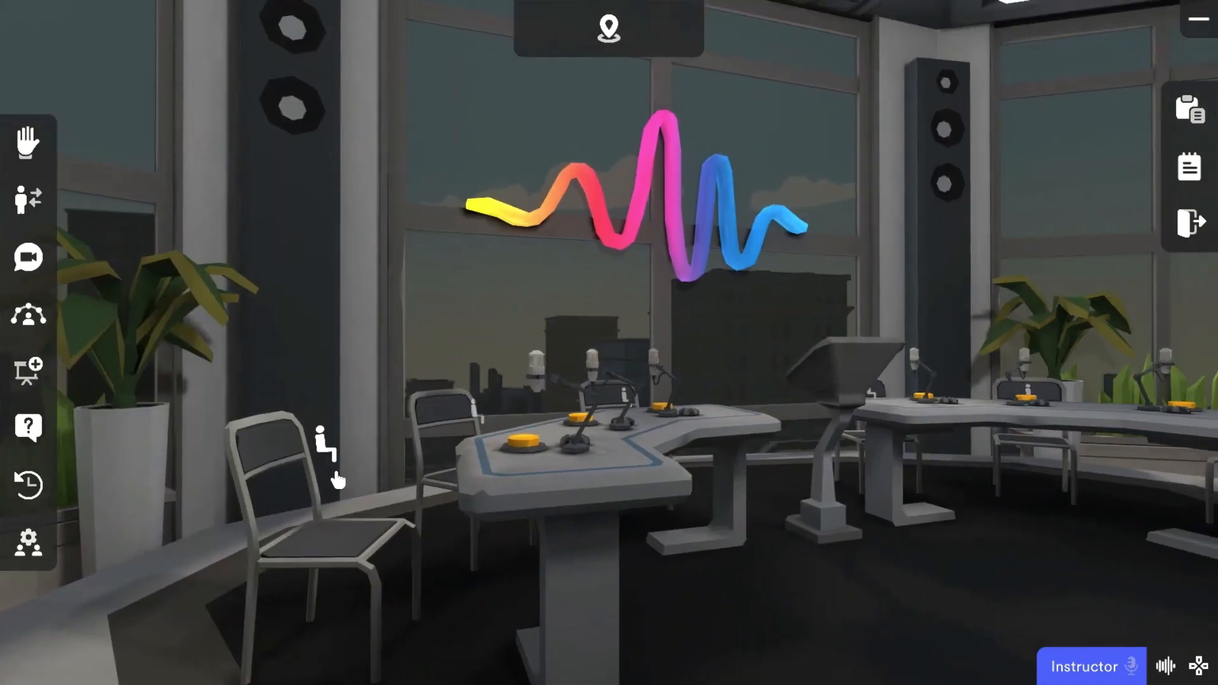
pyautogui.click(337, 477)
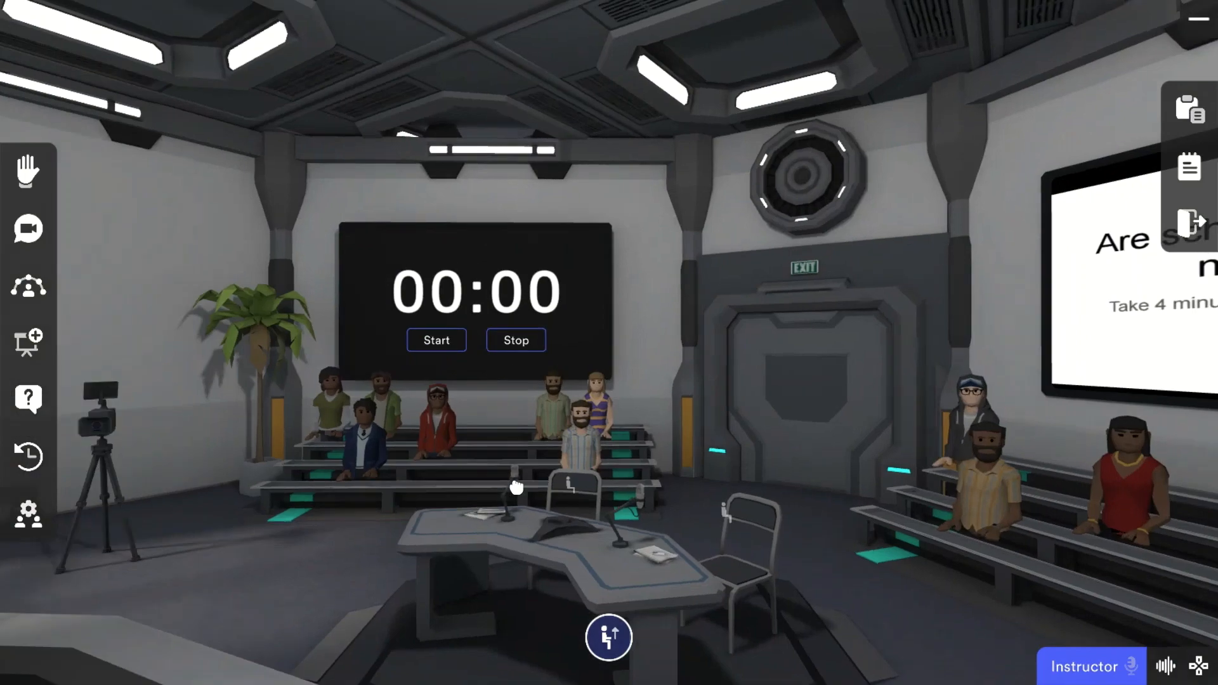
pyautogui.moveTo(516, 487)
pyautogui.mouseDown()
pyautogui.moveTo(553, 496)
pyautogui.moveTo(520, 497)
pyautogui.moveTo(536, 492)
pyautogui.mouseUp()
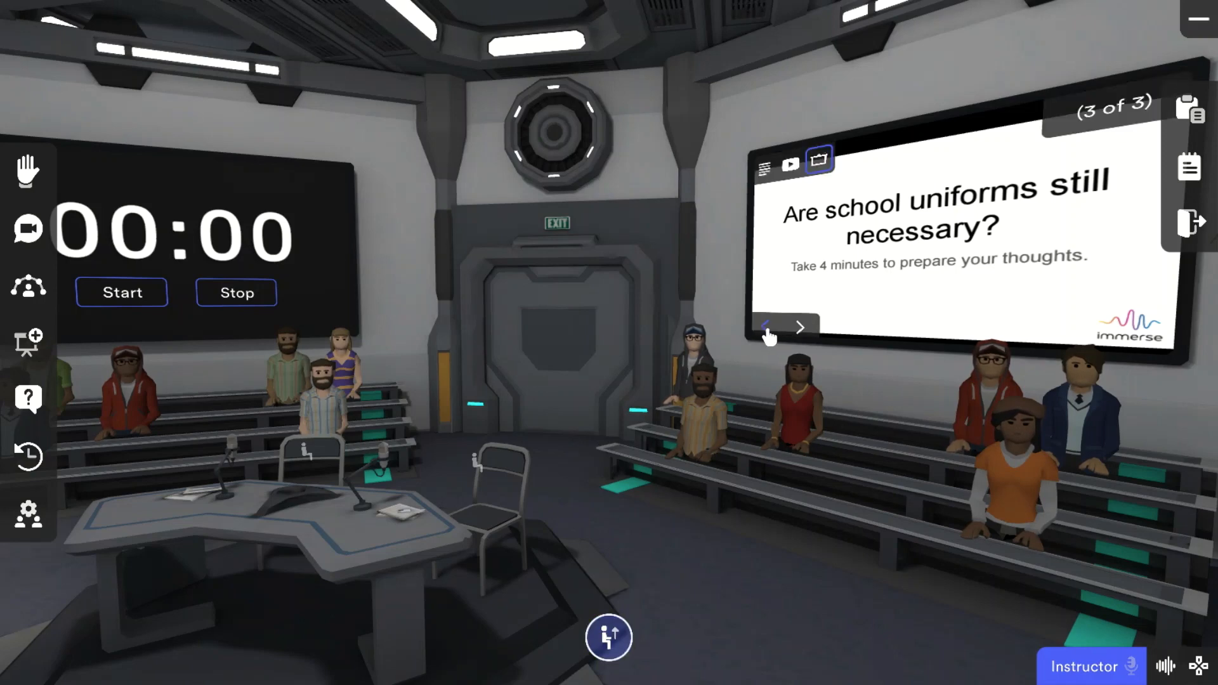
# Step: Return the presentation to its first slide, "It's Up For Debate!", and stand up from the seat
pyautogui.click(765, 326)
pyautogui.click(766, 327)
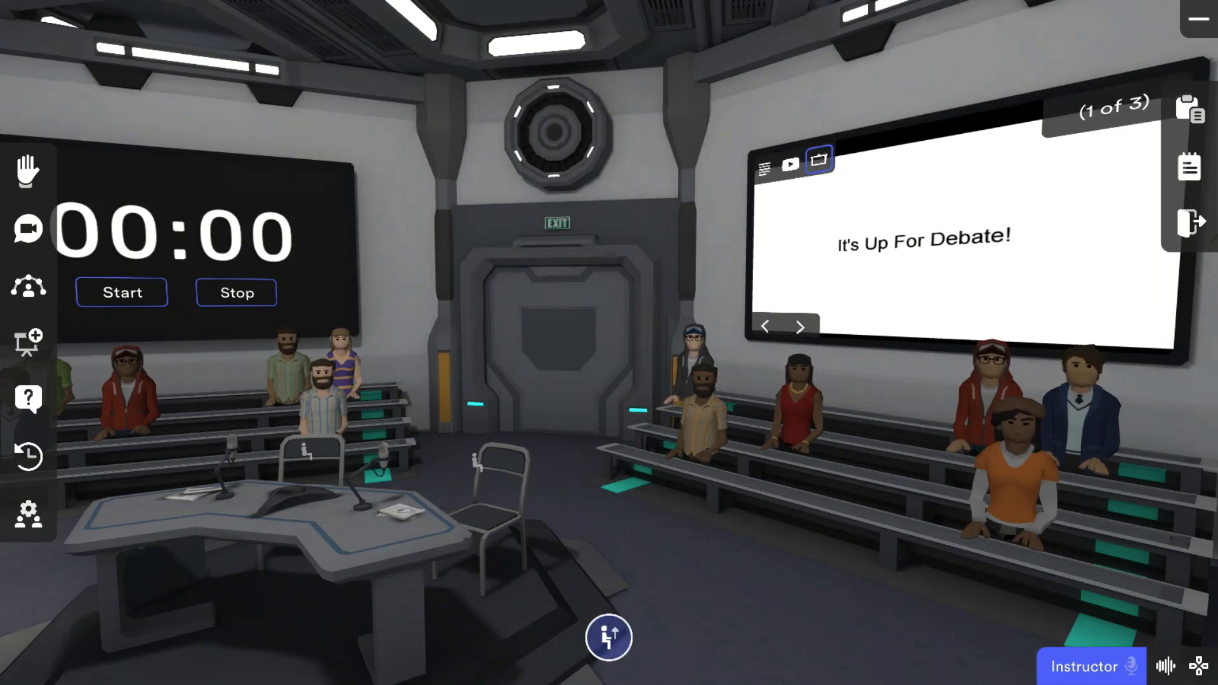
pyautogui.click(607, 639)
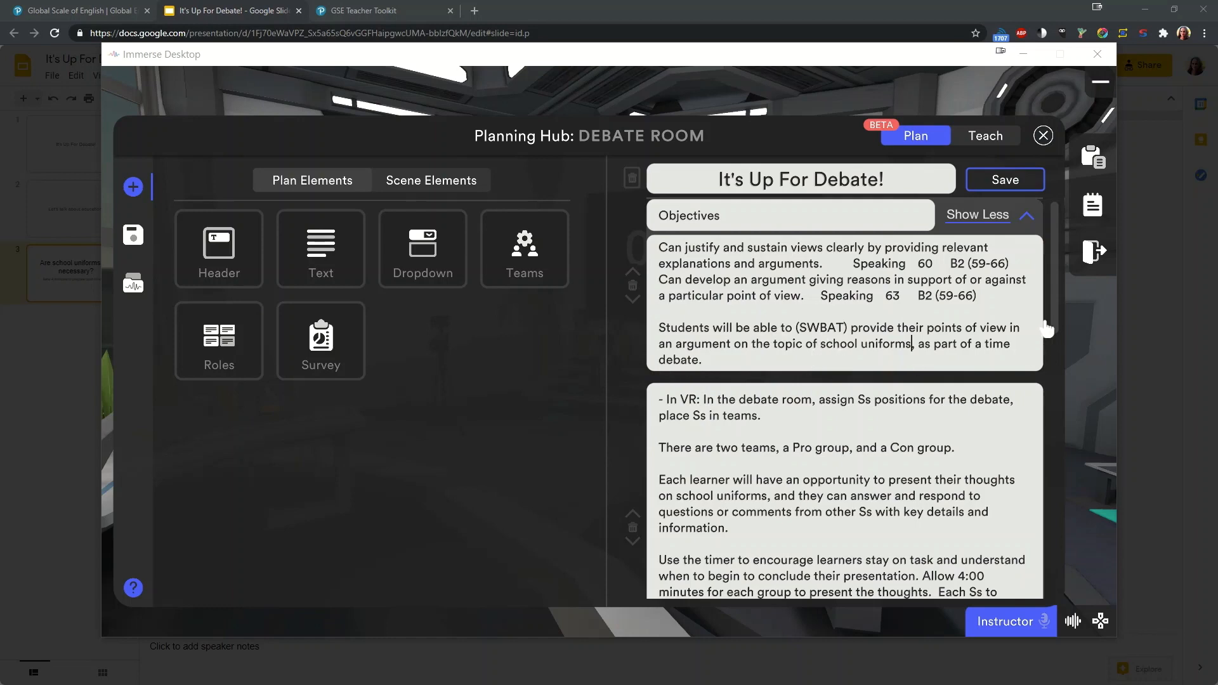
# Step: Review the "It's Up For Debate!" plan from the objectives to the closing questions and open its save details
pyautogui.moveTo(1054, 322); pyautogui.dragTo(1115, 585)
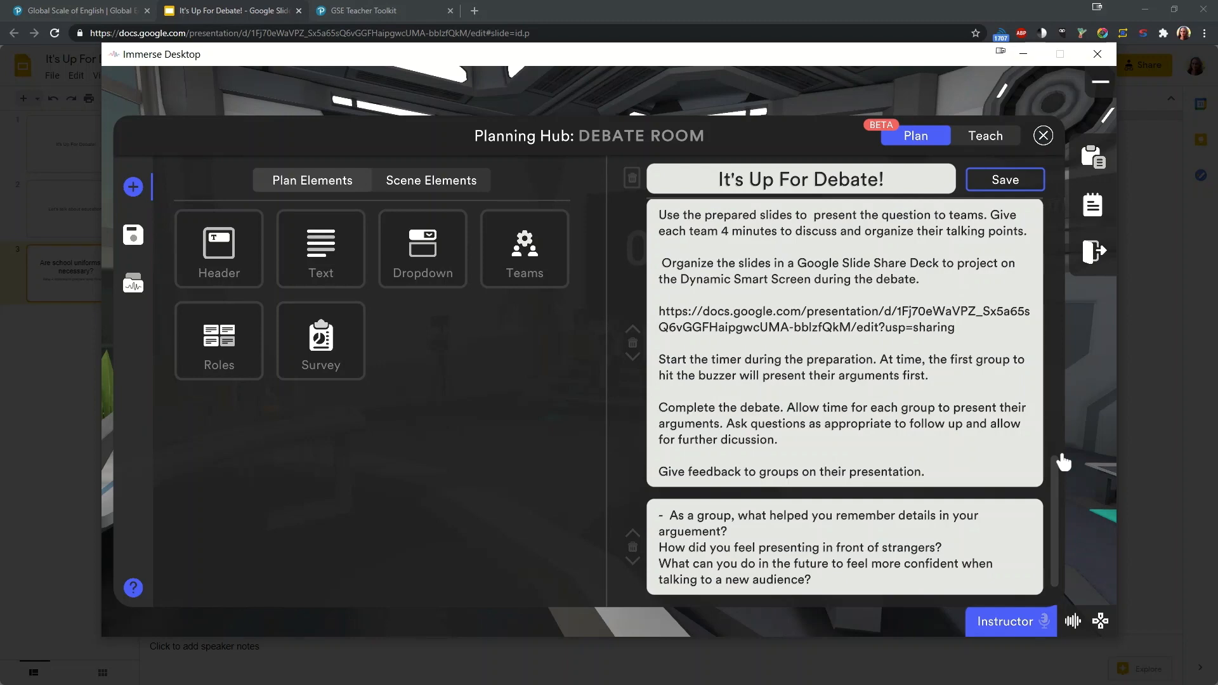
pyautogui.moveTo(1051, 506)
pyautogui.mouseDown()
pyautogui.moveTo(1059, 238)
pyautogui.moveTo(1066, 533)
pyautogui.moveTo(1058, 452)
pyautogui.moveTo(1063, 510)
pyautogui.mouseUp()
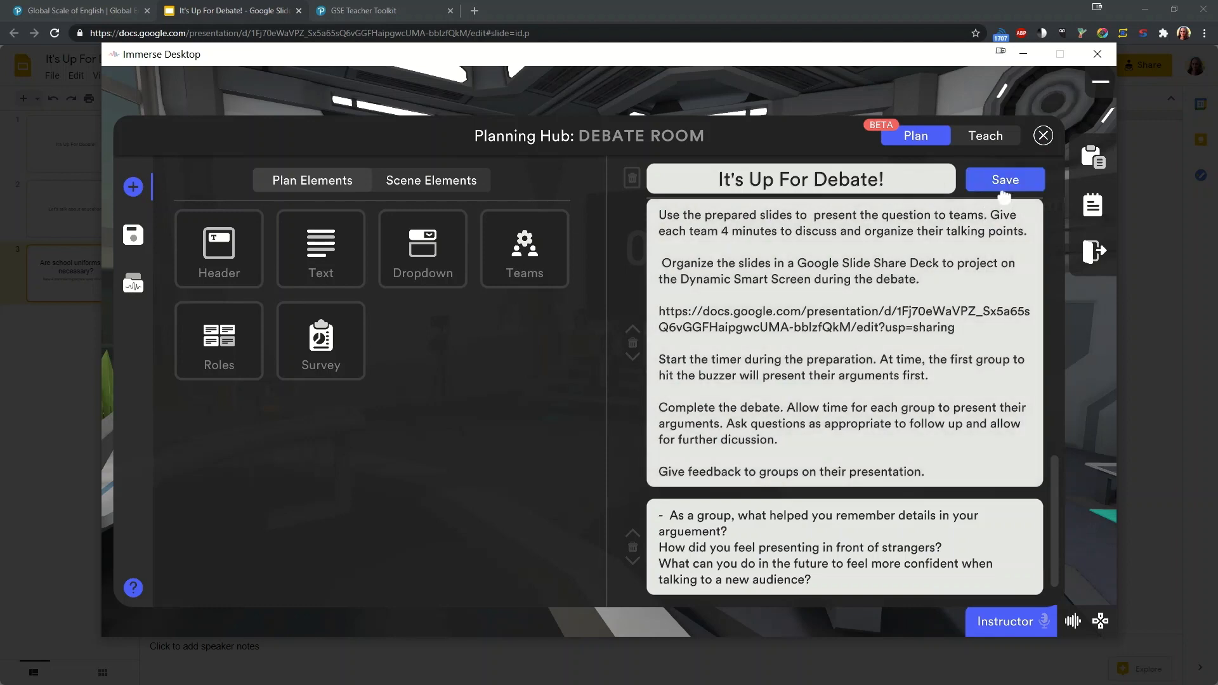
pyautogui.click(1004, 189)
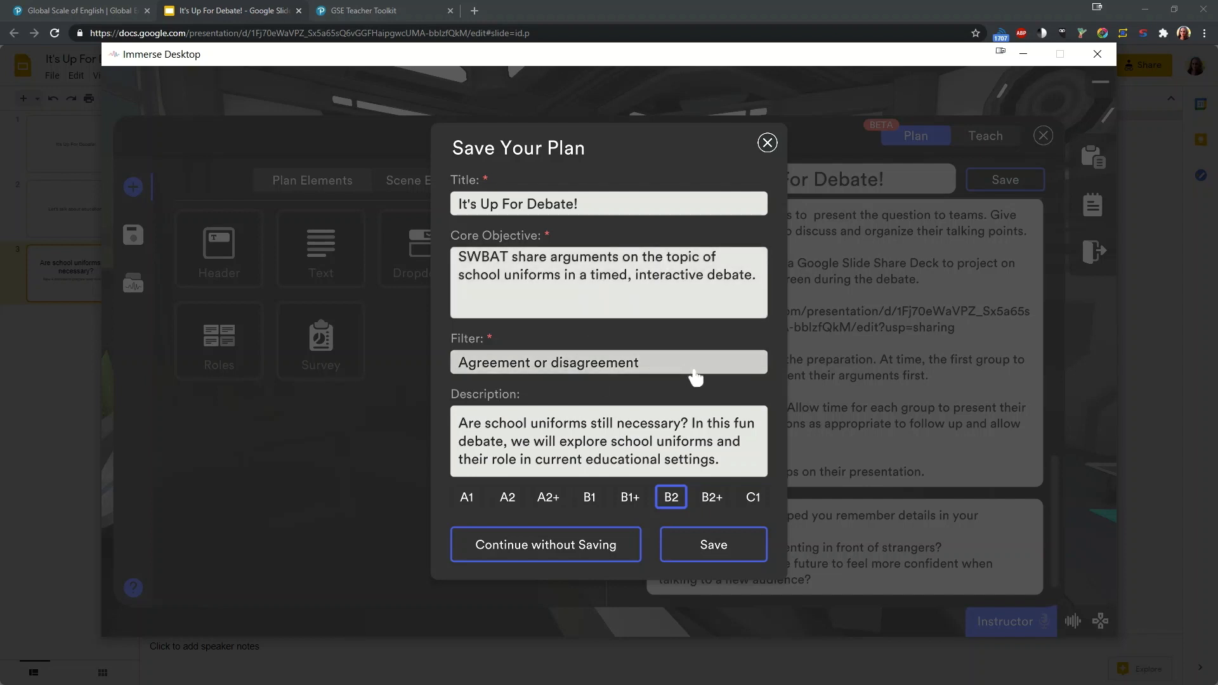
# Step: Try "Advising & suggesting" as the plan's filter and switch back to "Agreement or disagreement"
pyautogui.click(667, 372)
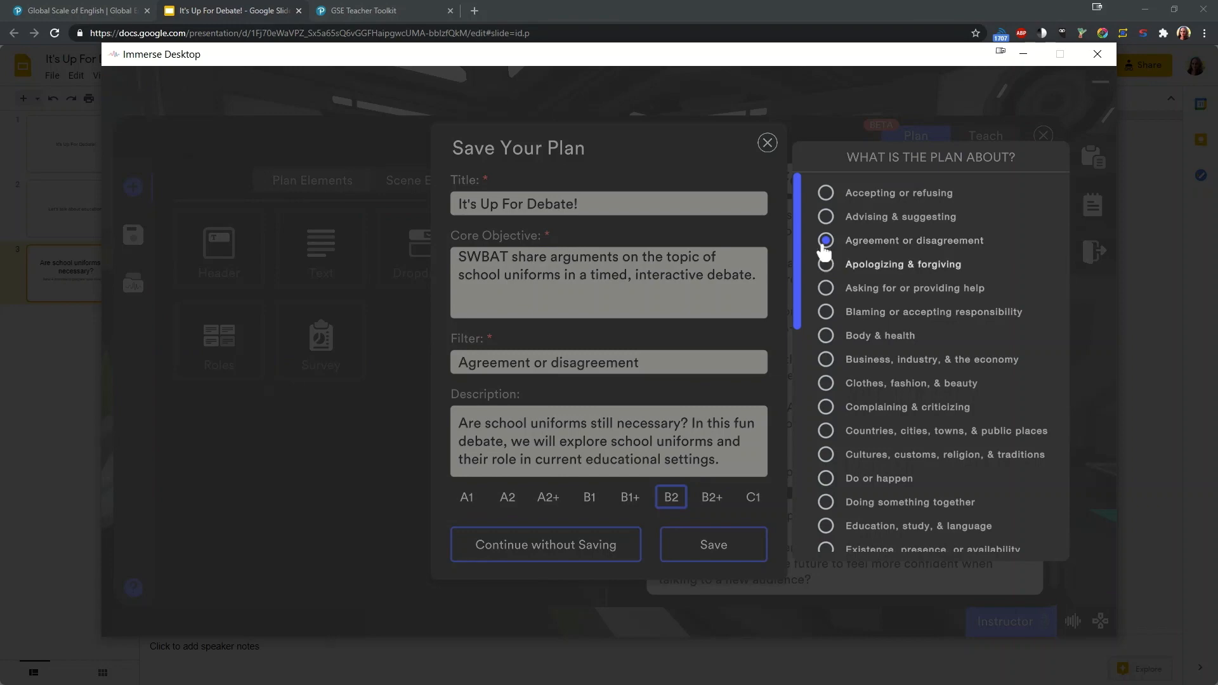
pyautogui.click(826, 217)
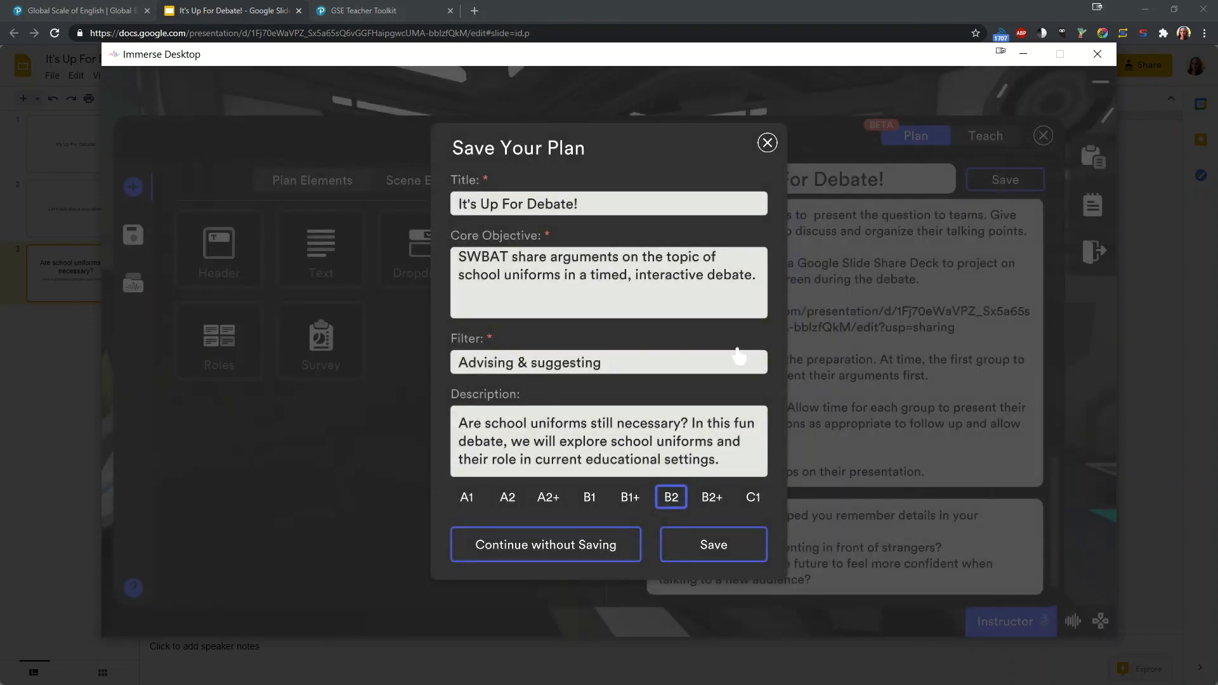
pyautogui.click(737, 357)
pyautogui.click(828, 241)
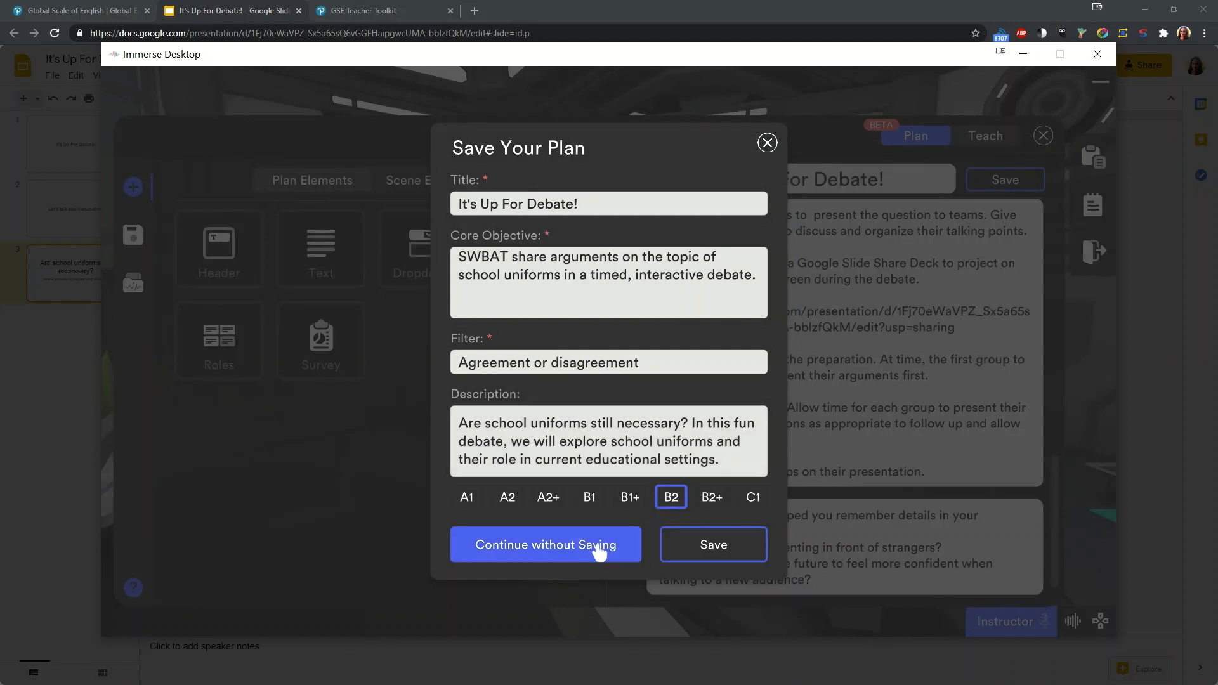
# Step: Save the "It's Up For Debate!" plan, replacing the existing plan with the same name
pyautogui.click(714, 553)
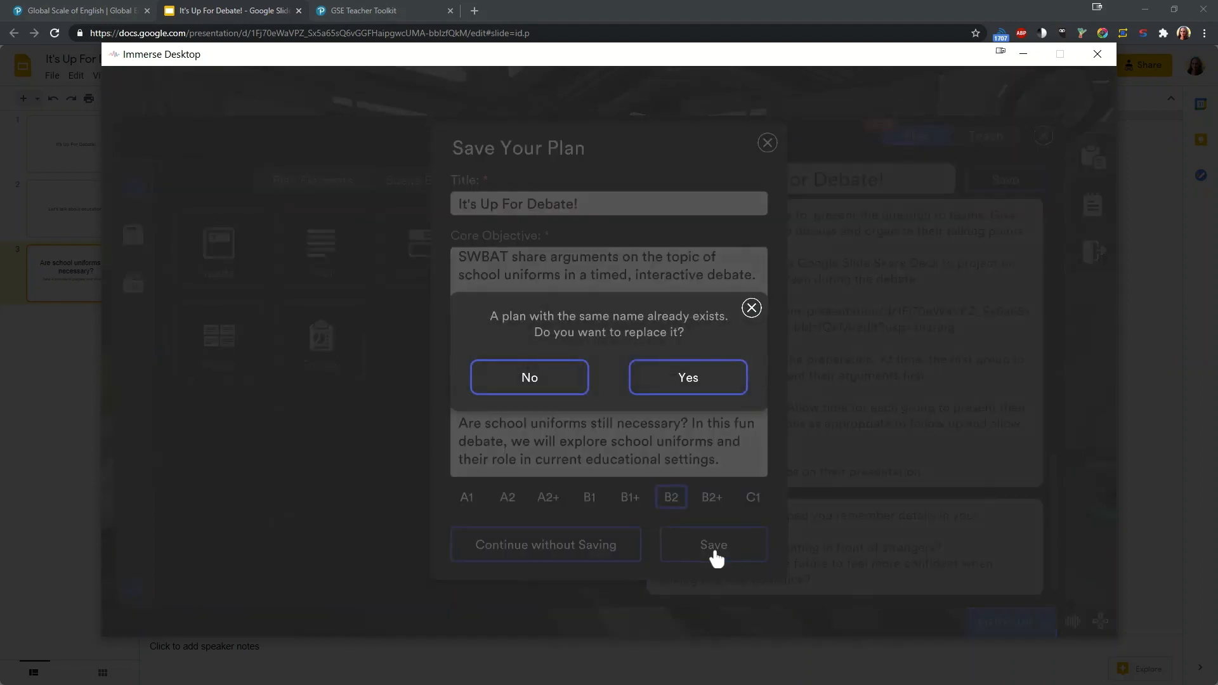
pyautogui.click(723, 373)
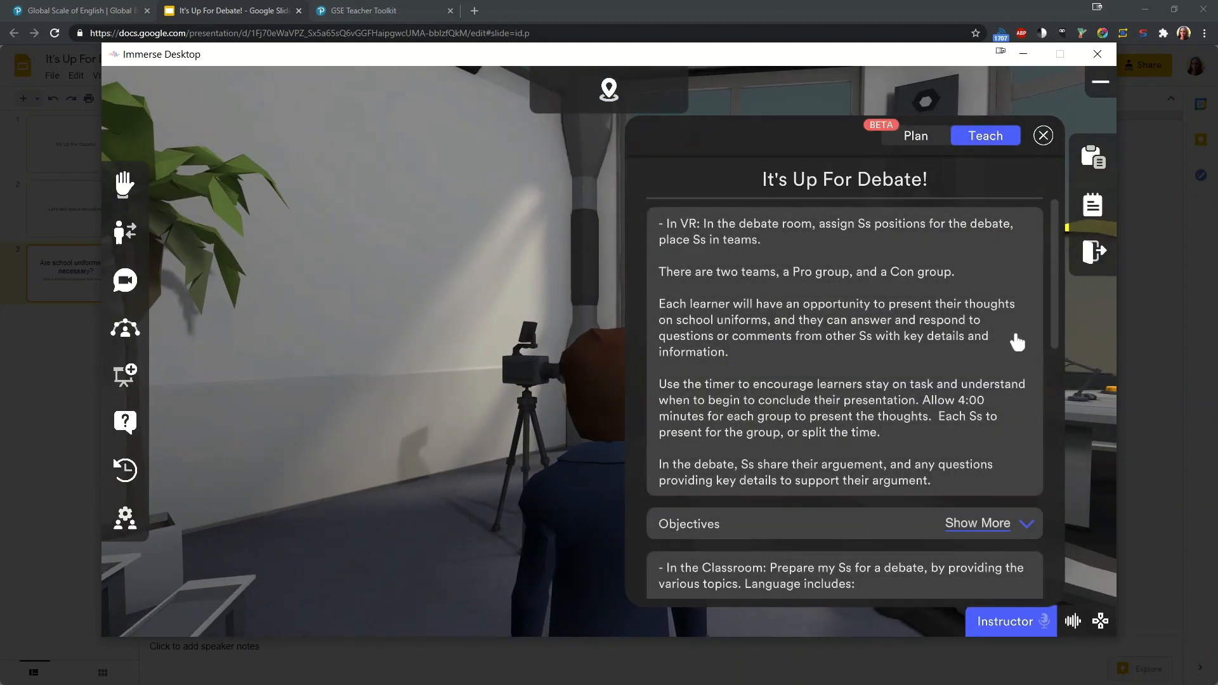
# Step: Face the timer screen with the teaching plan open, and start and stop the debate timer
pyautogui.moveTo(1055, 247); pyautogui.dragTo(1039, 204)
pyautogui.moveTo(434, 425); pyautogui.dragTo(247, 414)
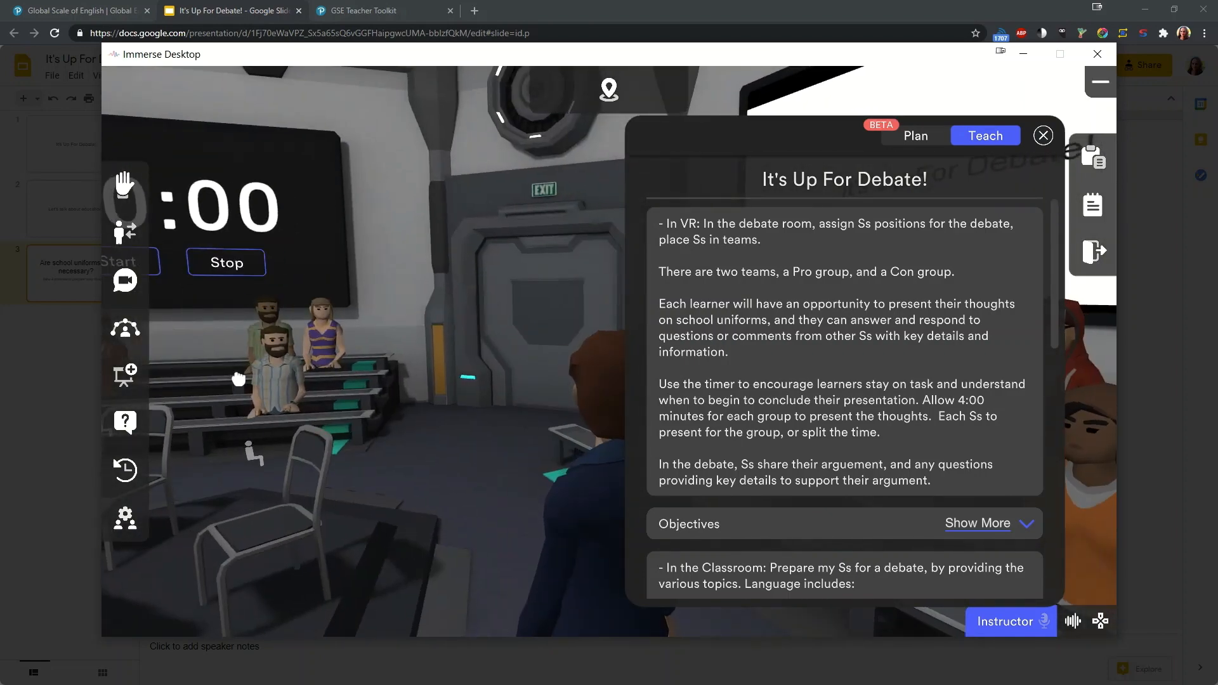
pyautogui.moveTo(163, 379); pyautogui.dragTo(257, 322)
pyautogui.click(414, 298)
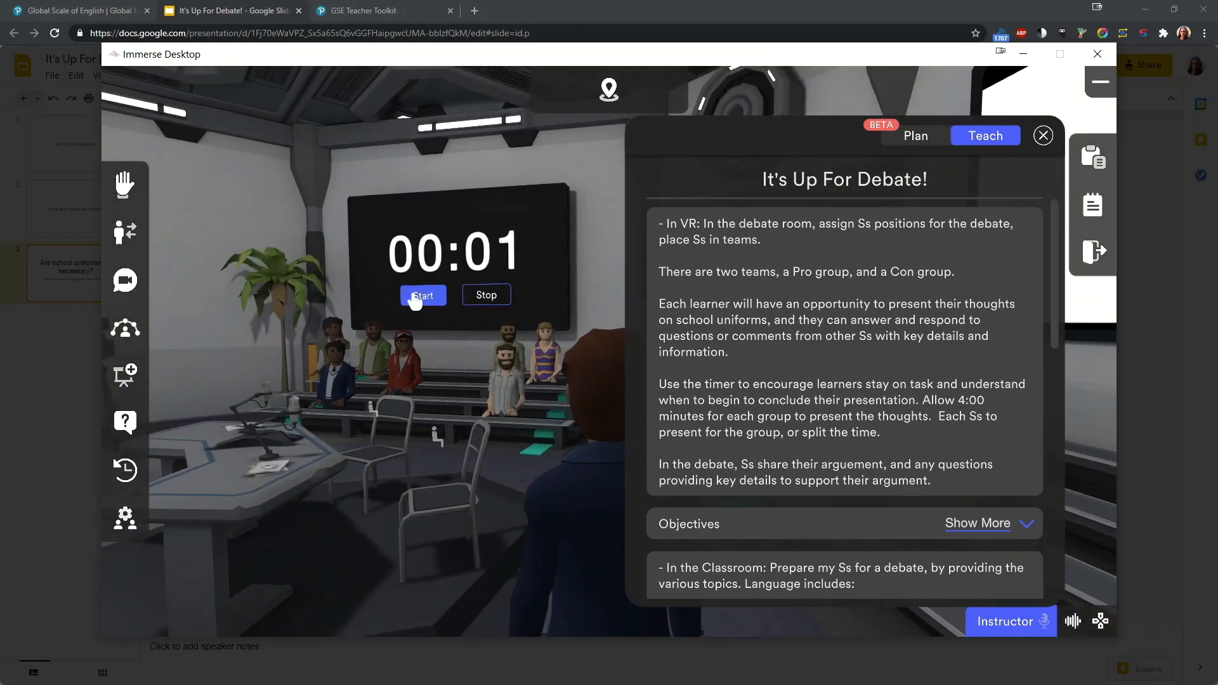
pyautogui.click(485, 295)
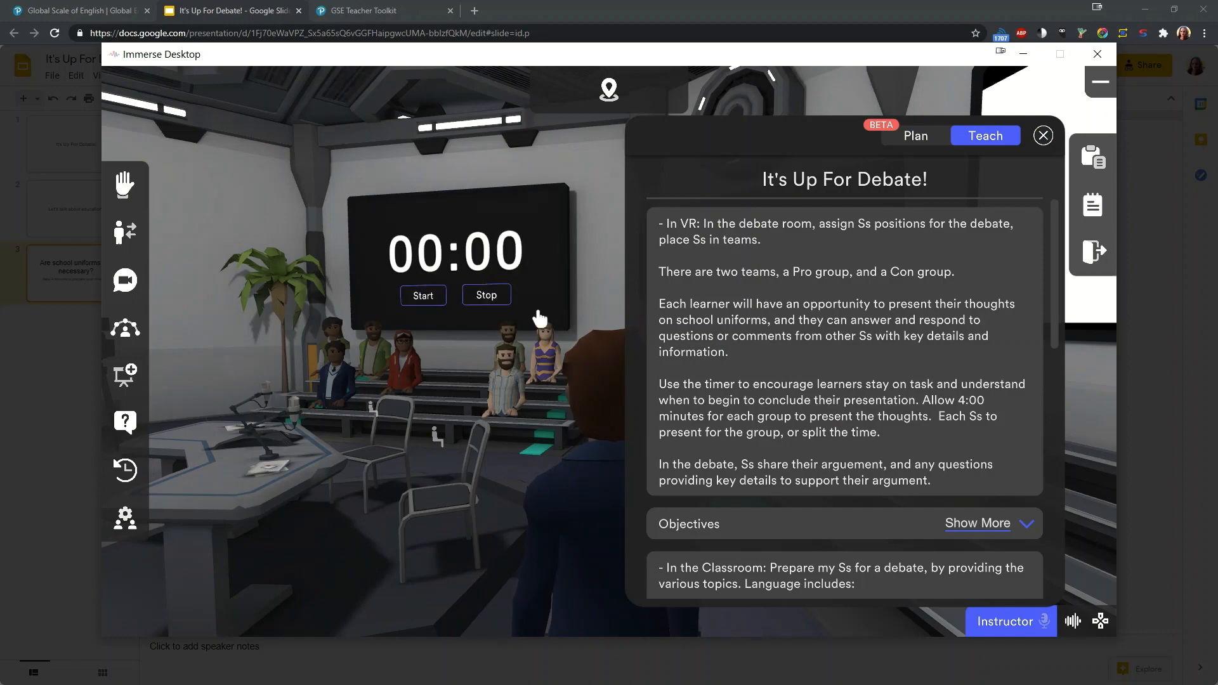
# Step: Close the teaching plan and look around the debate room towards the team tables
pyautogui.click(1043, 135)
pyautogui.moveTo(899, 337); pyautogui.dragTo(817, 351)
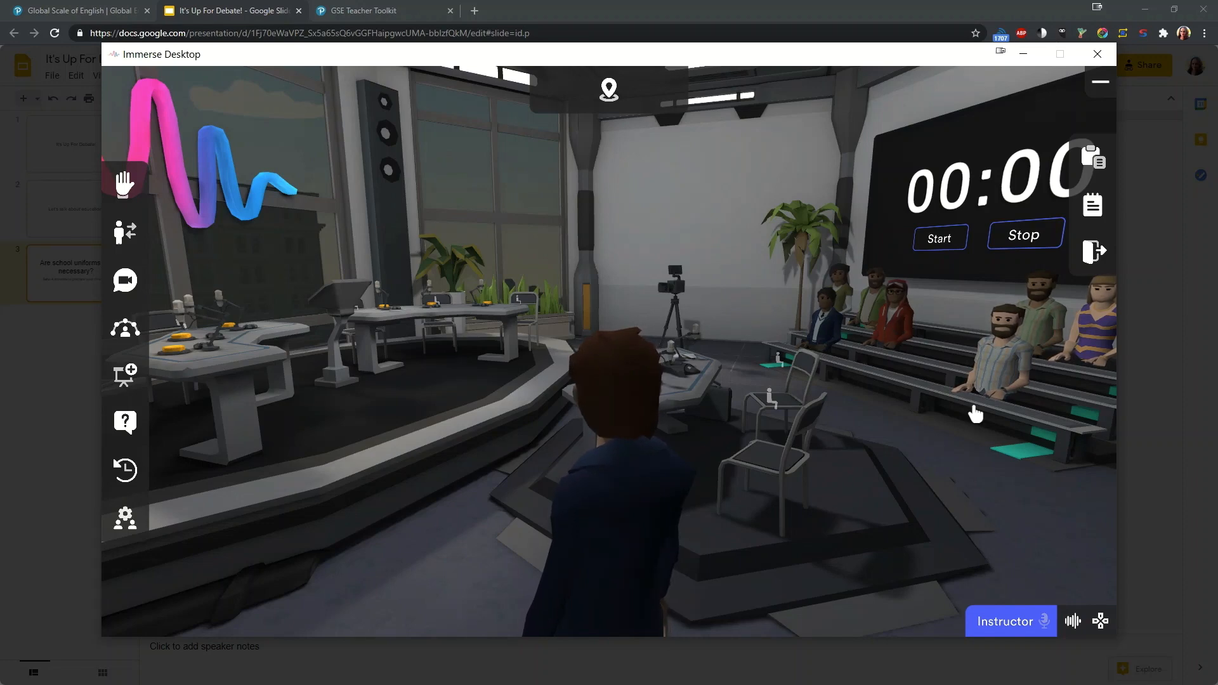
pyautogui.moveTo(954, 504); pyautogui.dragTo(920, 505)
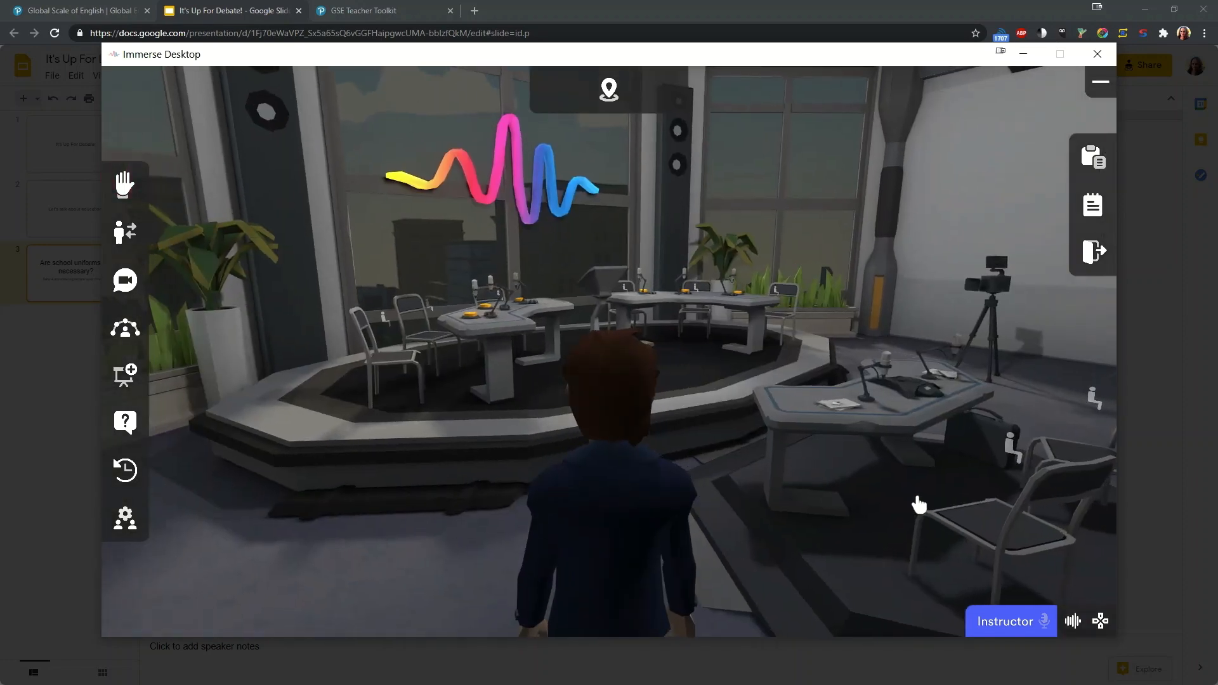